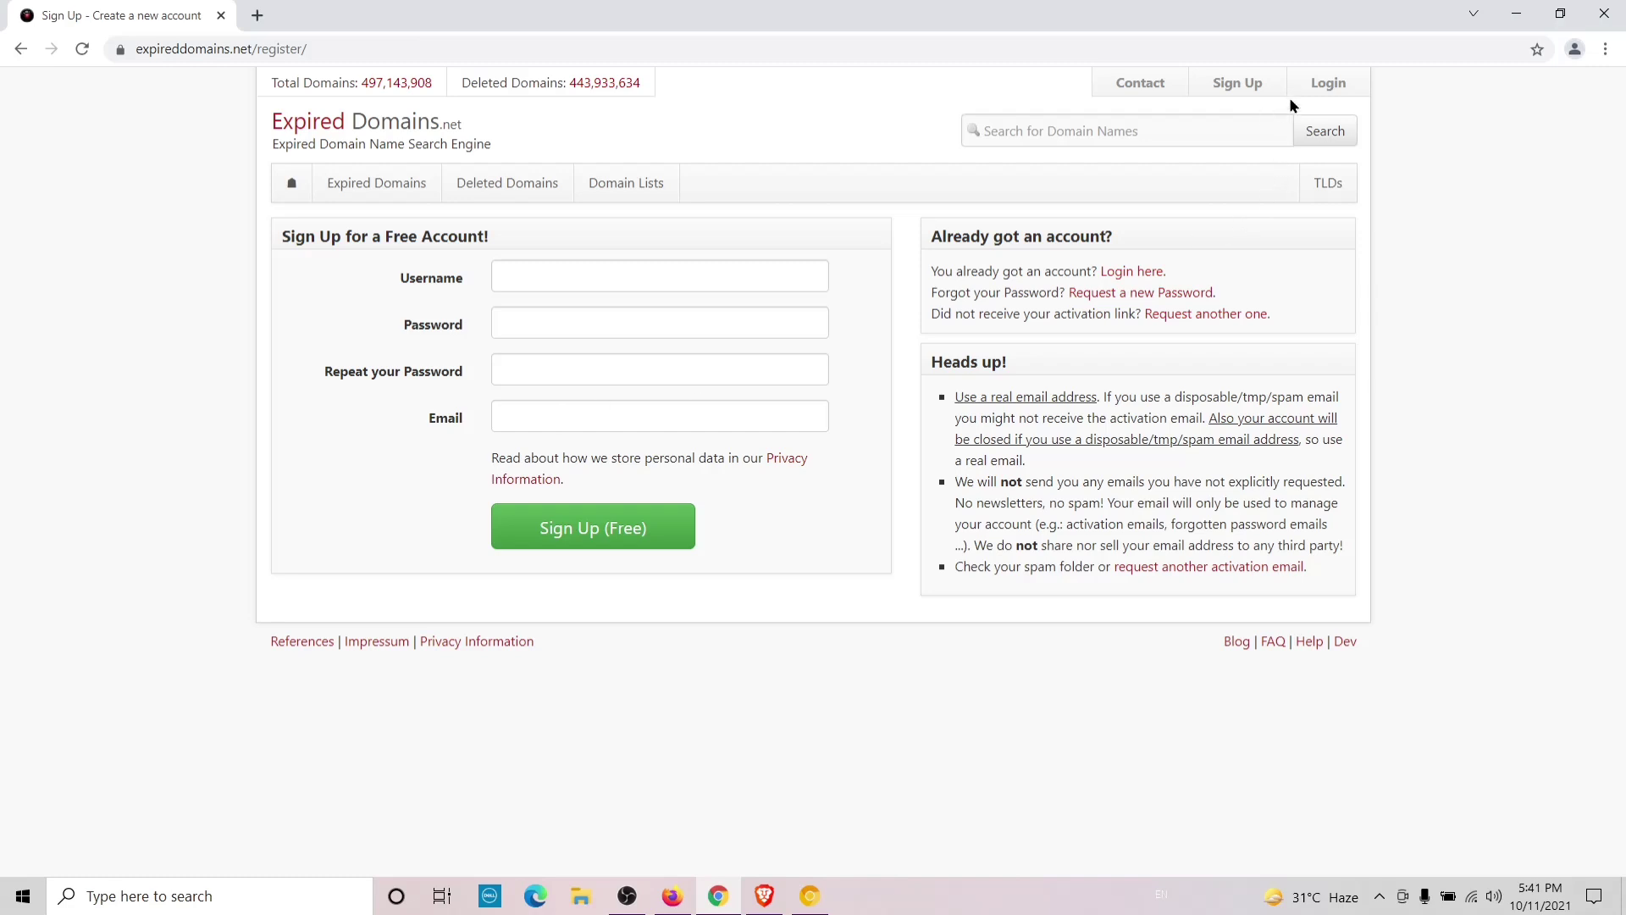
- Log in to the member area and open the combined Deleted Domains list
{"action": "left_click", "coordinate": [1327, 89]}
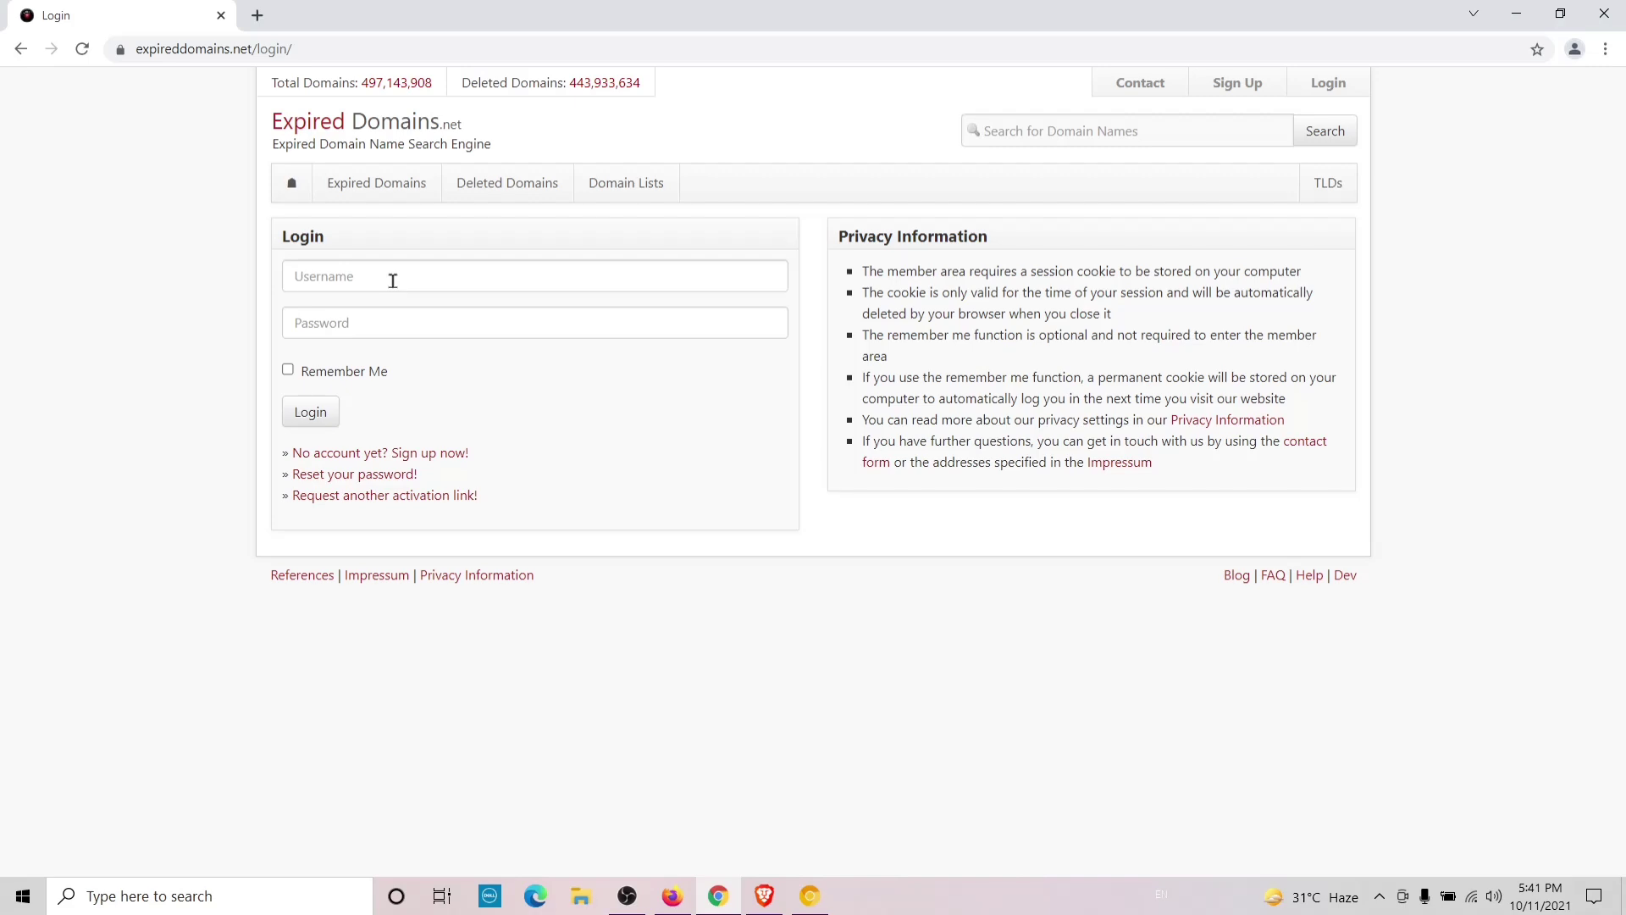
{"action": "left_click", "coordinate": [311, 413]}
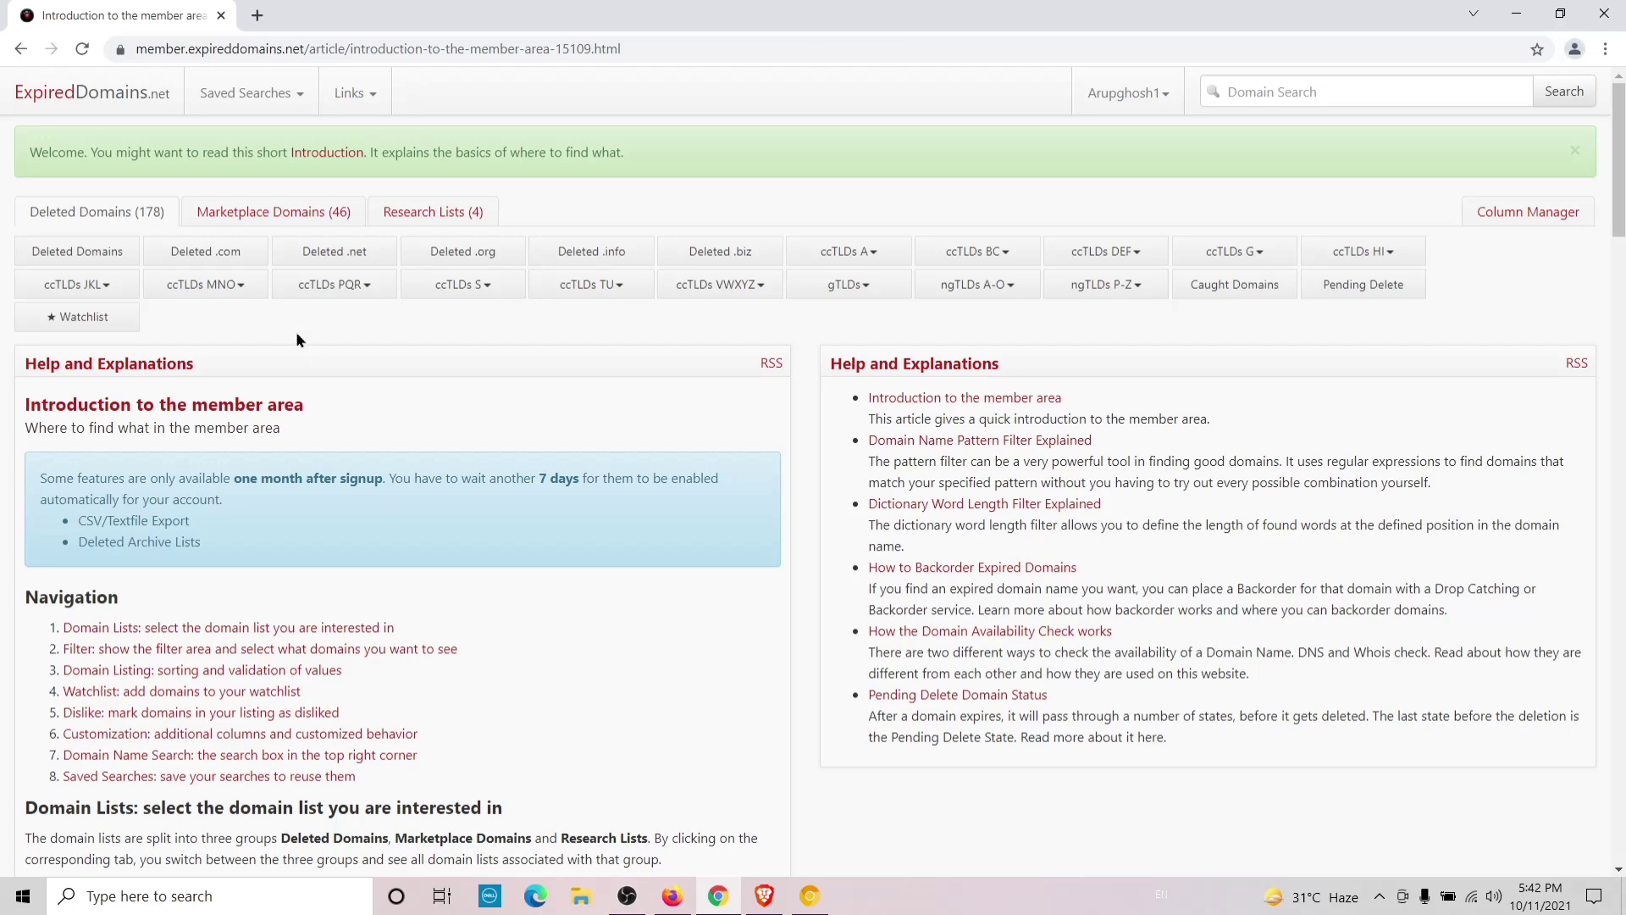
{"action": "left_click", "coordinate": [96, 258]}
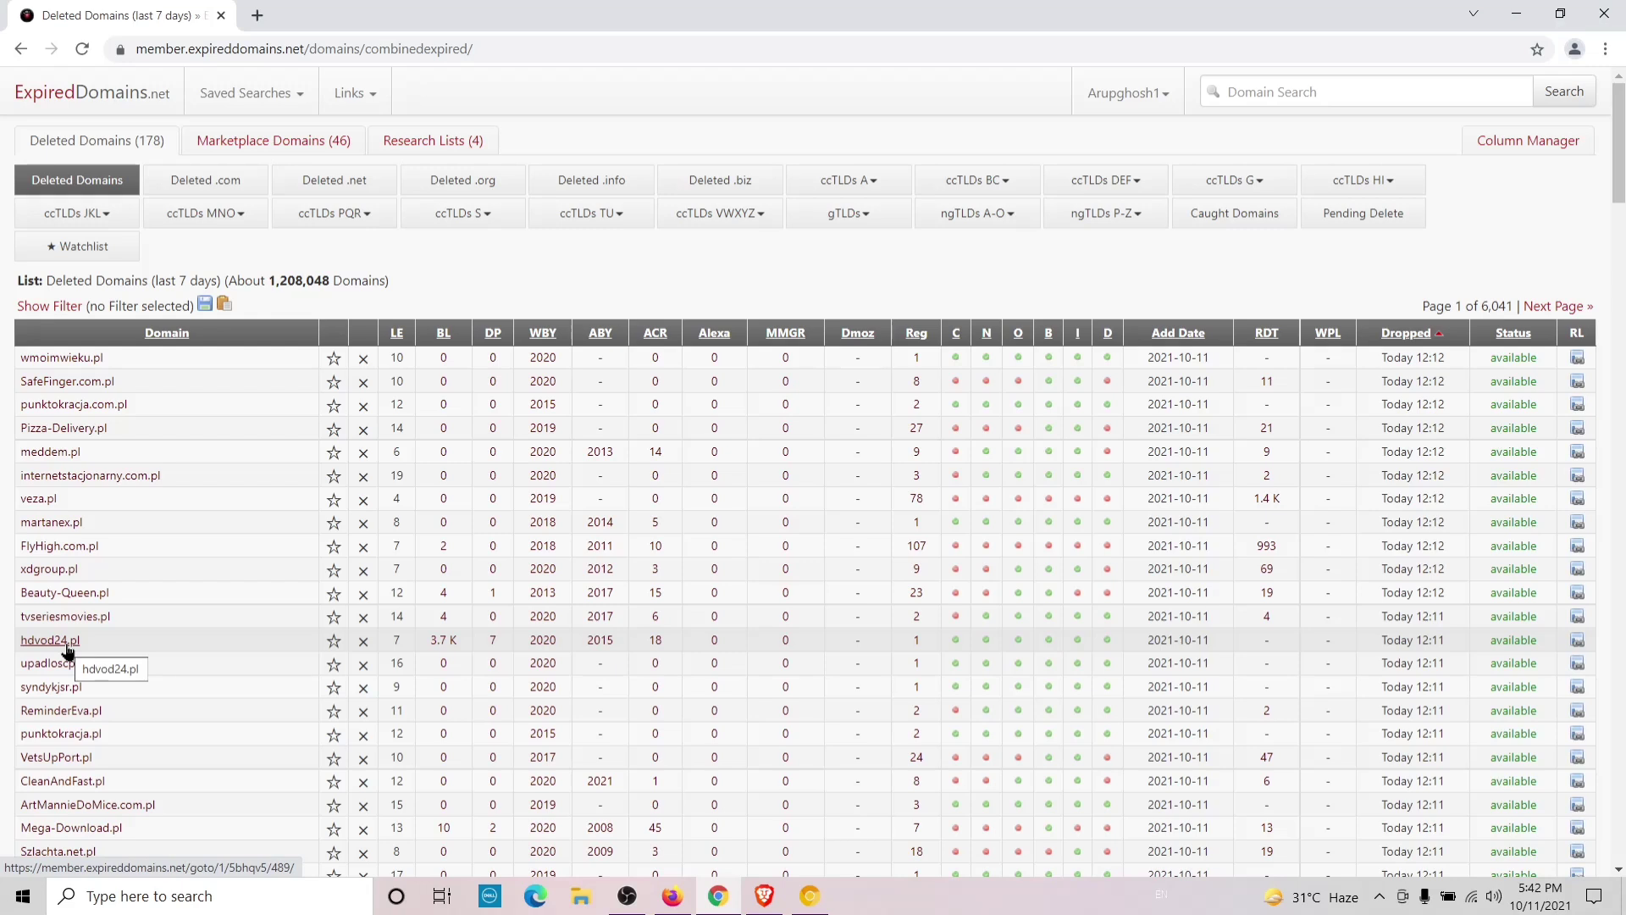
- Show the list's filter and restrict domain names to those ending with "news"
{"action": "left_click", "coordinate": [49, 308]}
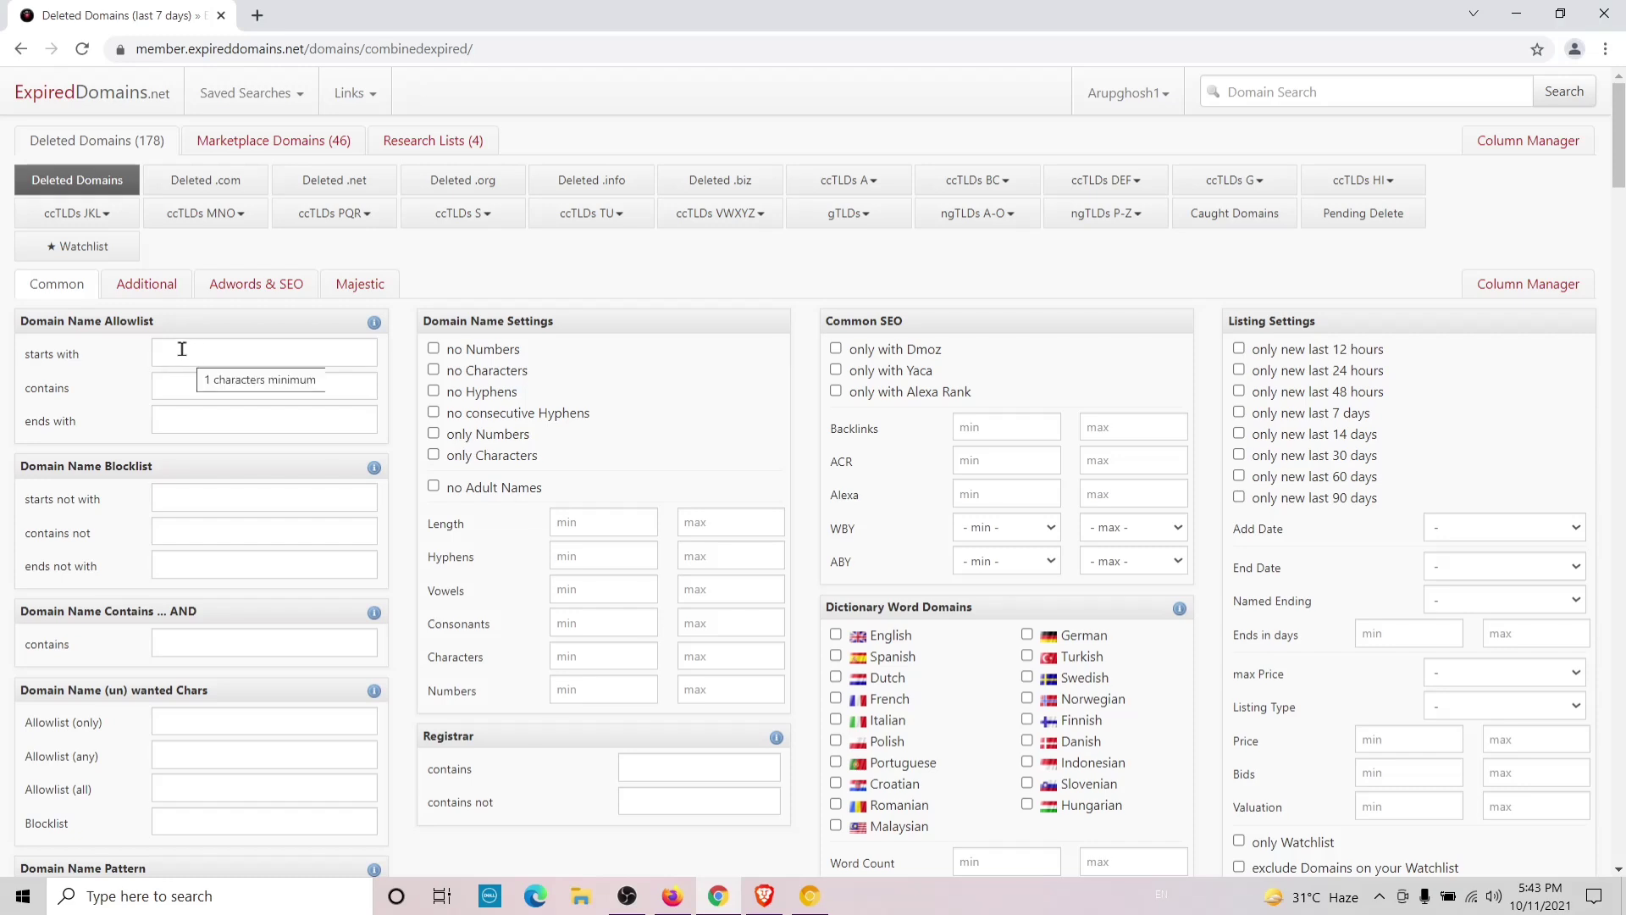
{"action": "left_click", "coordinate": [193, 423]}
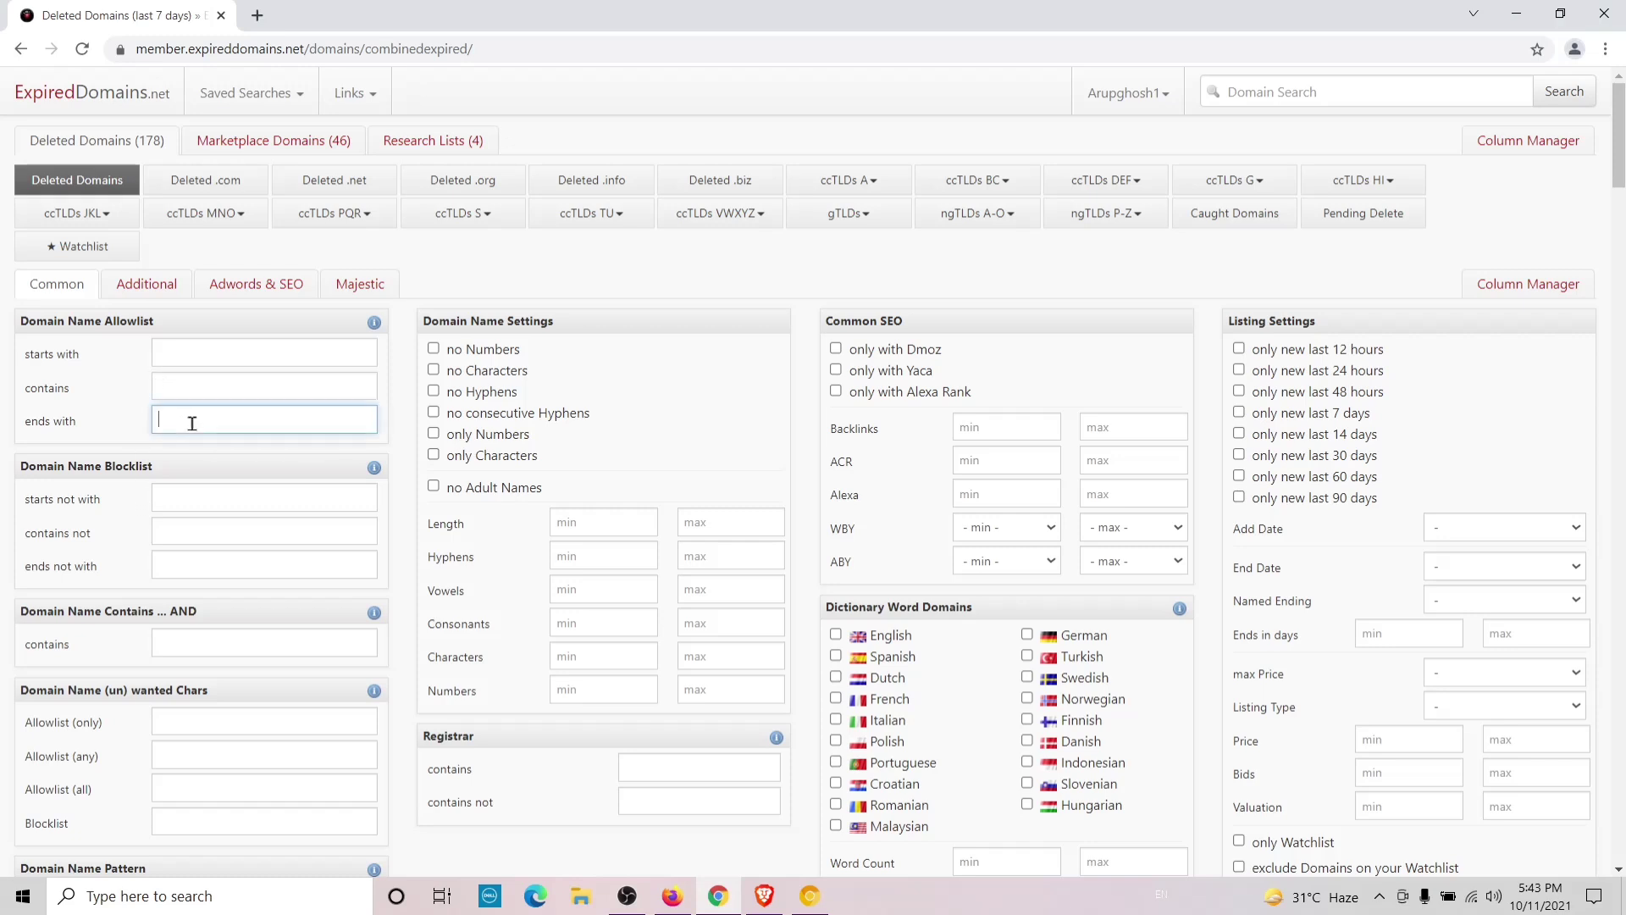
{"action": "type", "text": "news"}
- Limit the listing to only available domains and choose 200 domains per page
{"action": "scroll", "coordinate": [1308, 508], "scroll_direction": "down", "scroll_amount": 5}
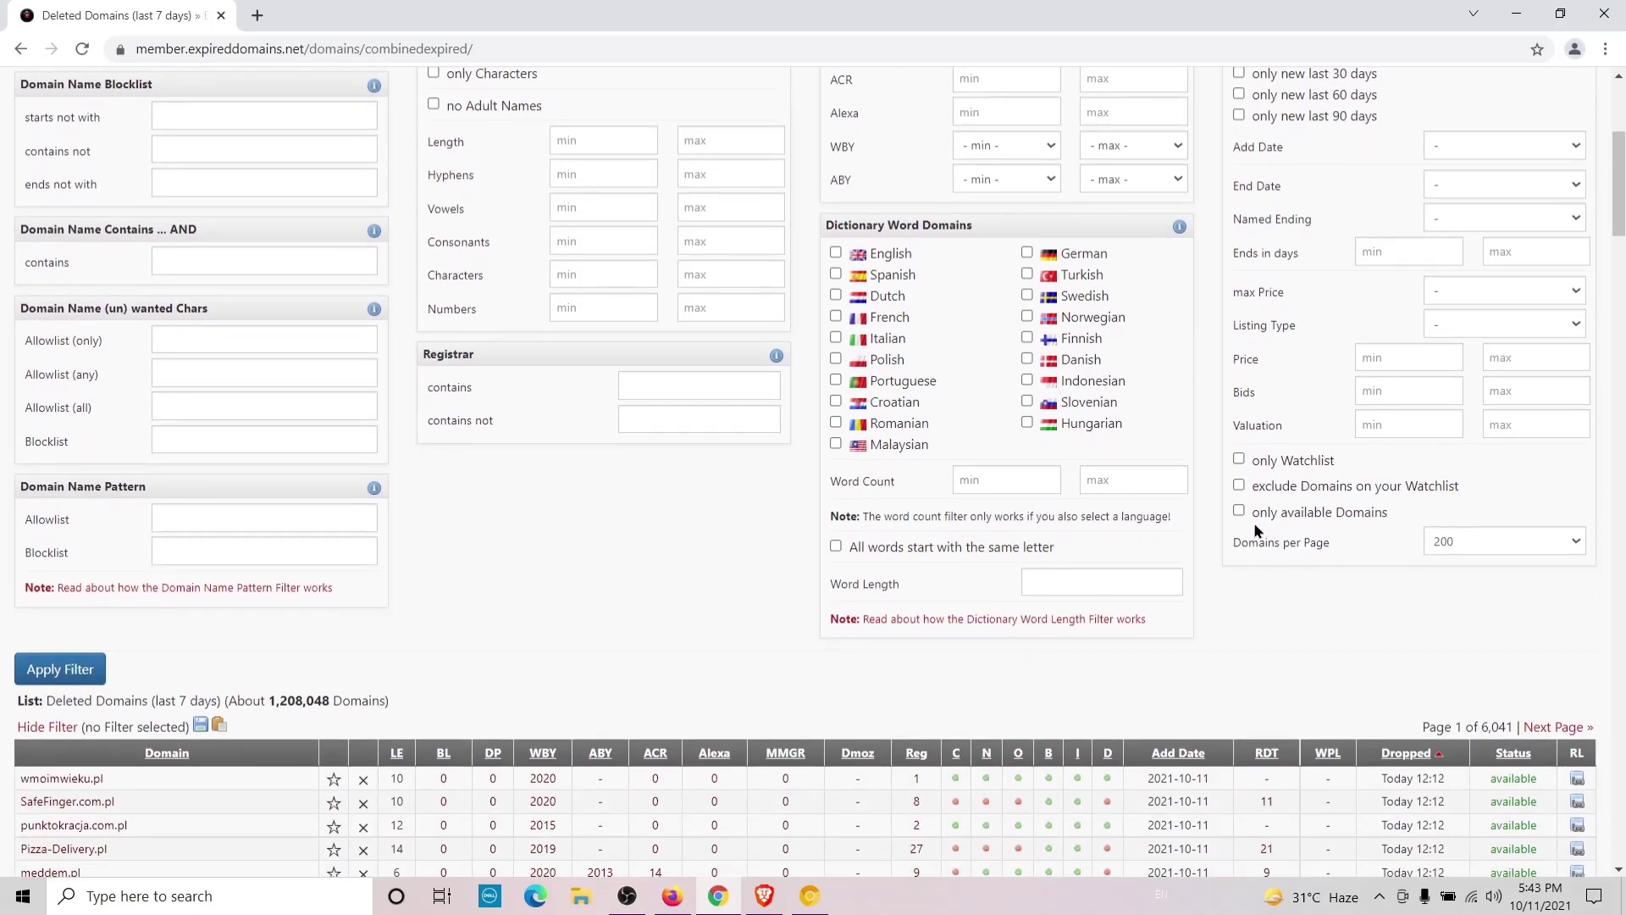
{"action": "left_click", "coordinate": [1239, 512]}
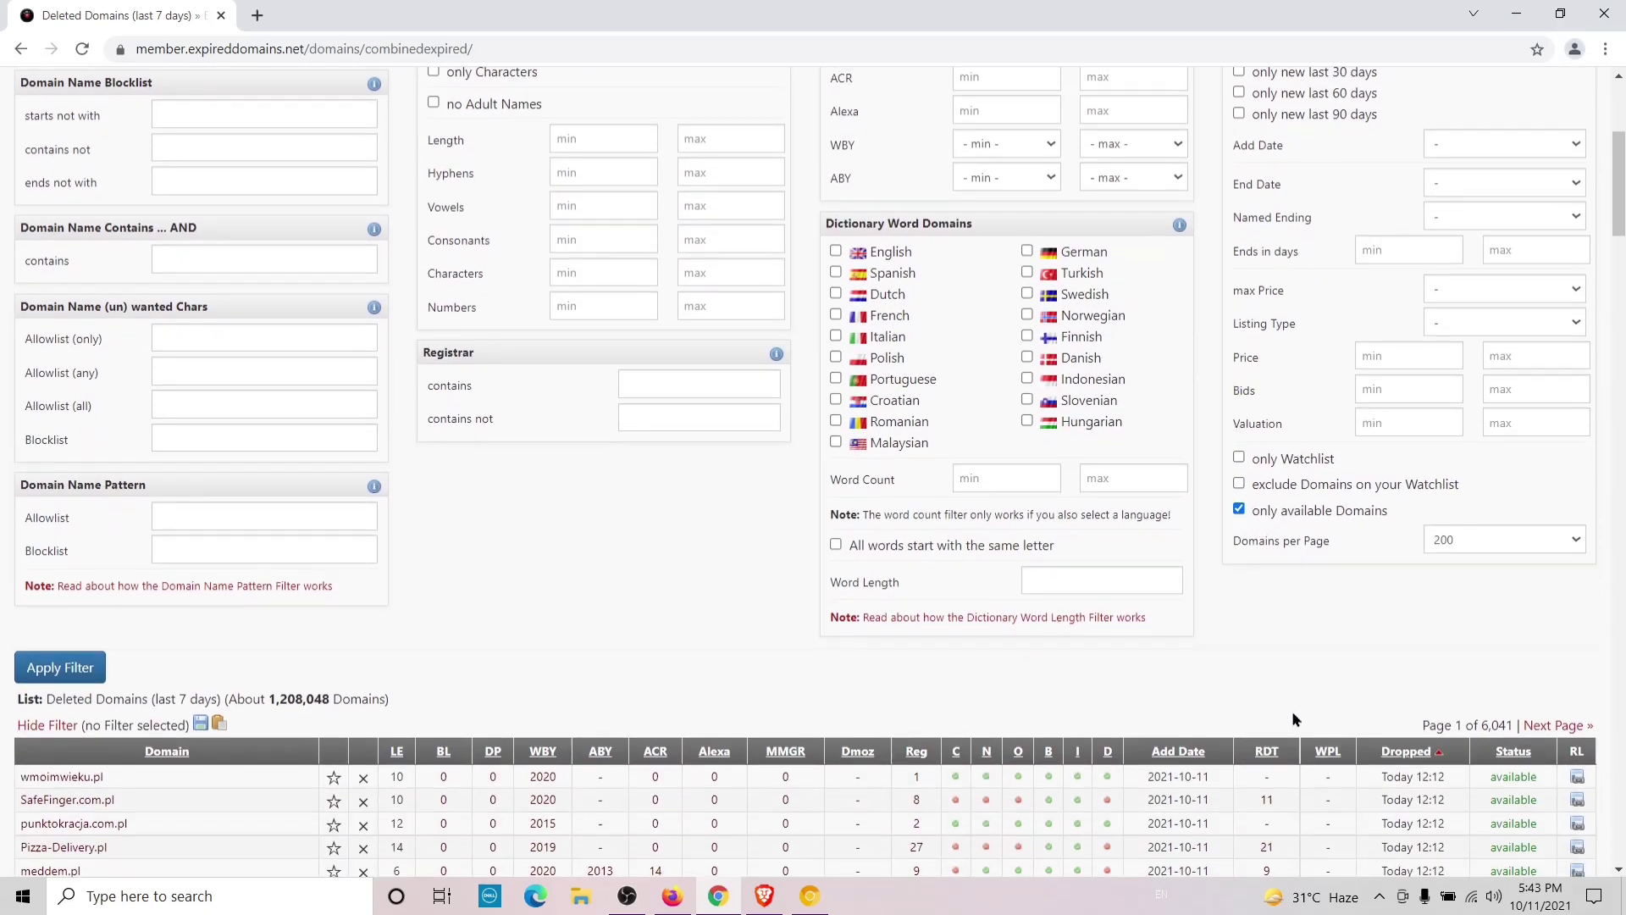
{"action": "scroll", "coordinate": [1292, 710], "scroll_direction": "down", "scroll_amount": 2}
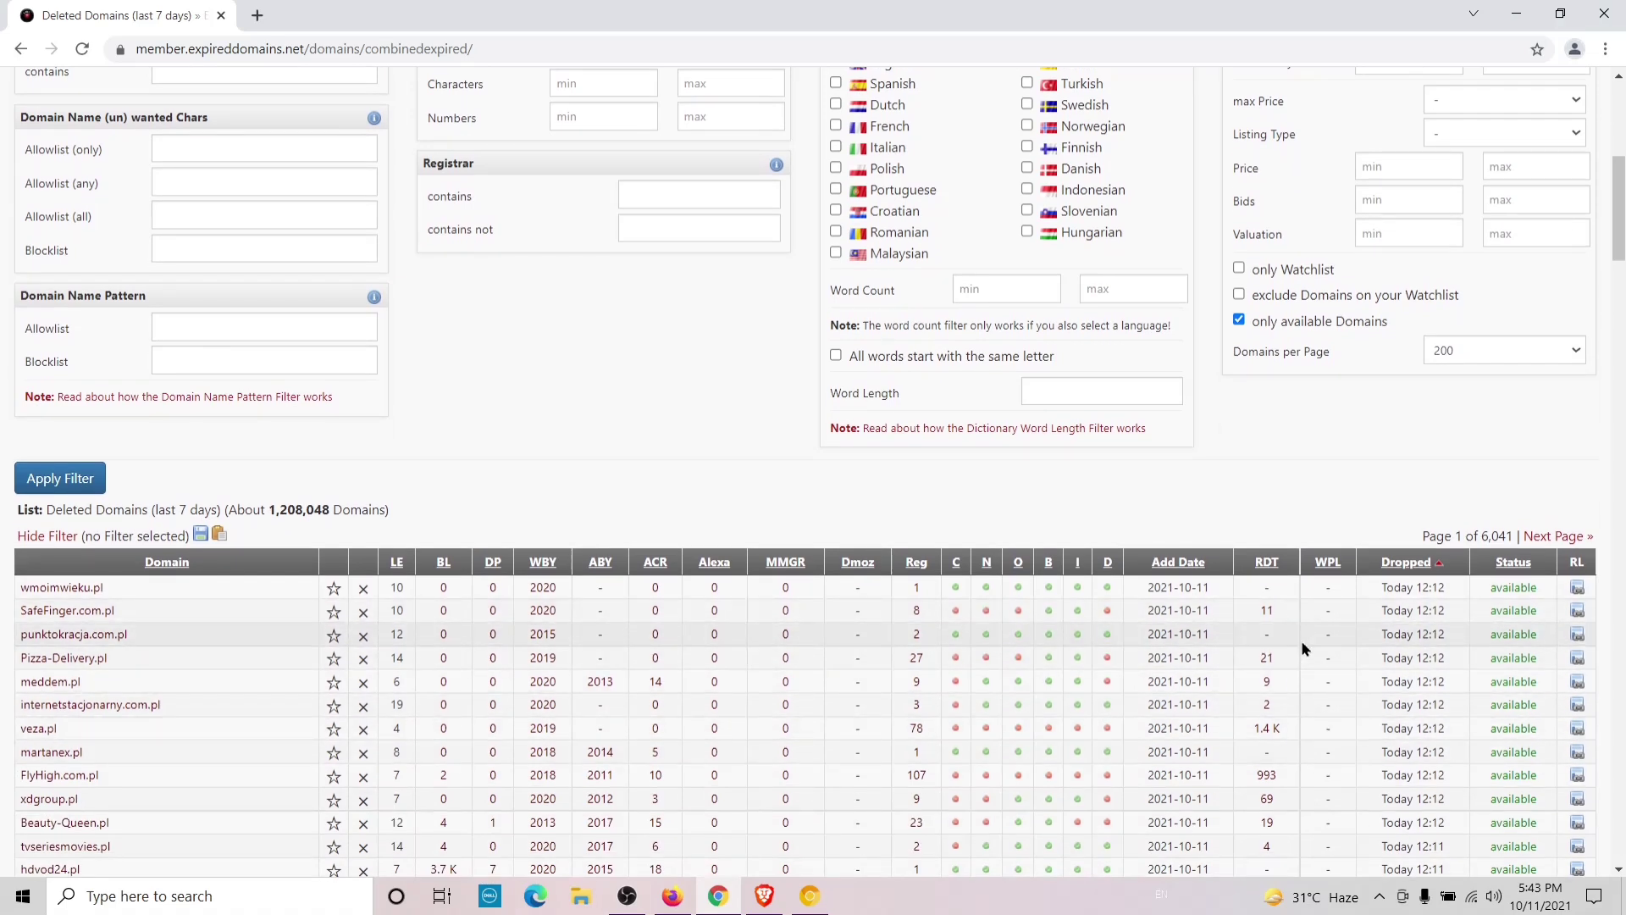
{"action": "scroll", "coordinate": [1302, 645], "scroll_direction": "up", "scroll_amount": 2}
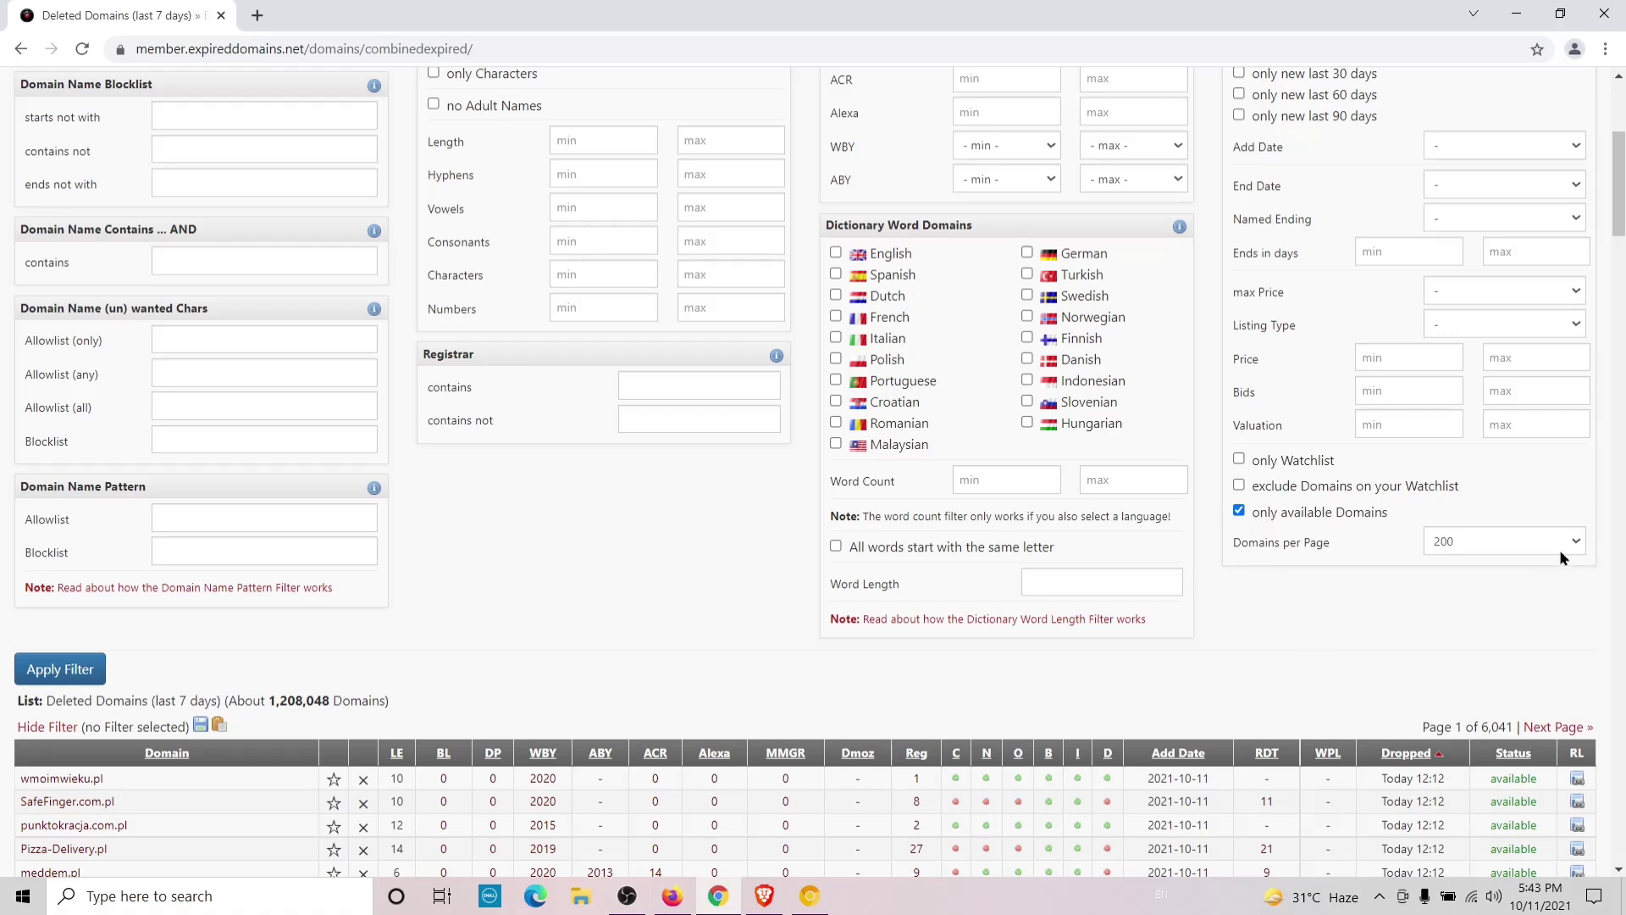
{"action": "left_click", "coordinate": [1581, 546]}
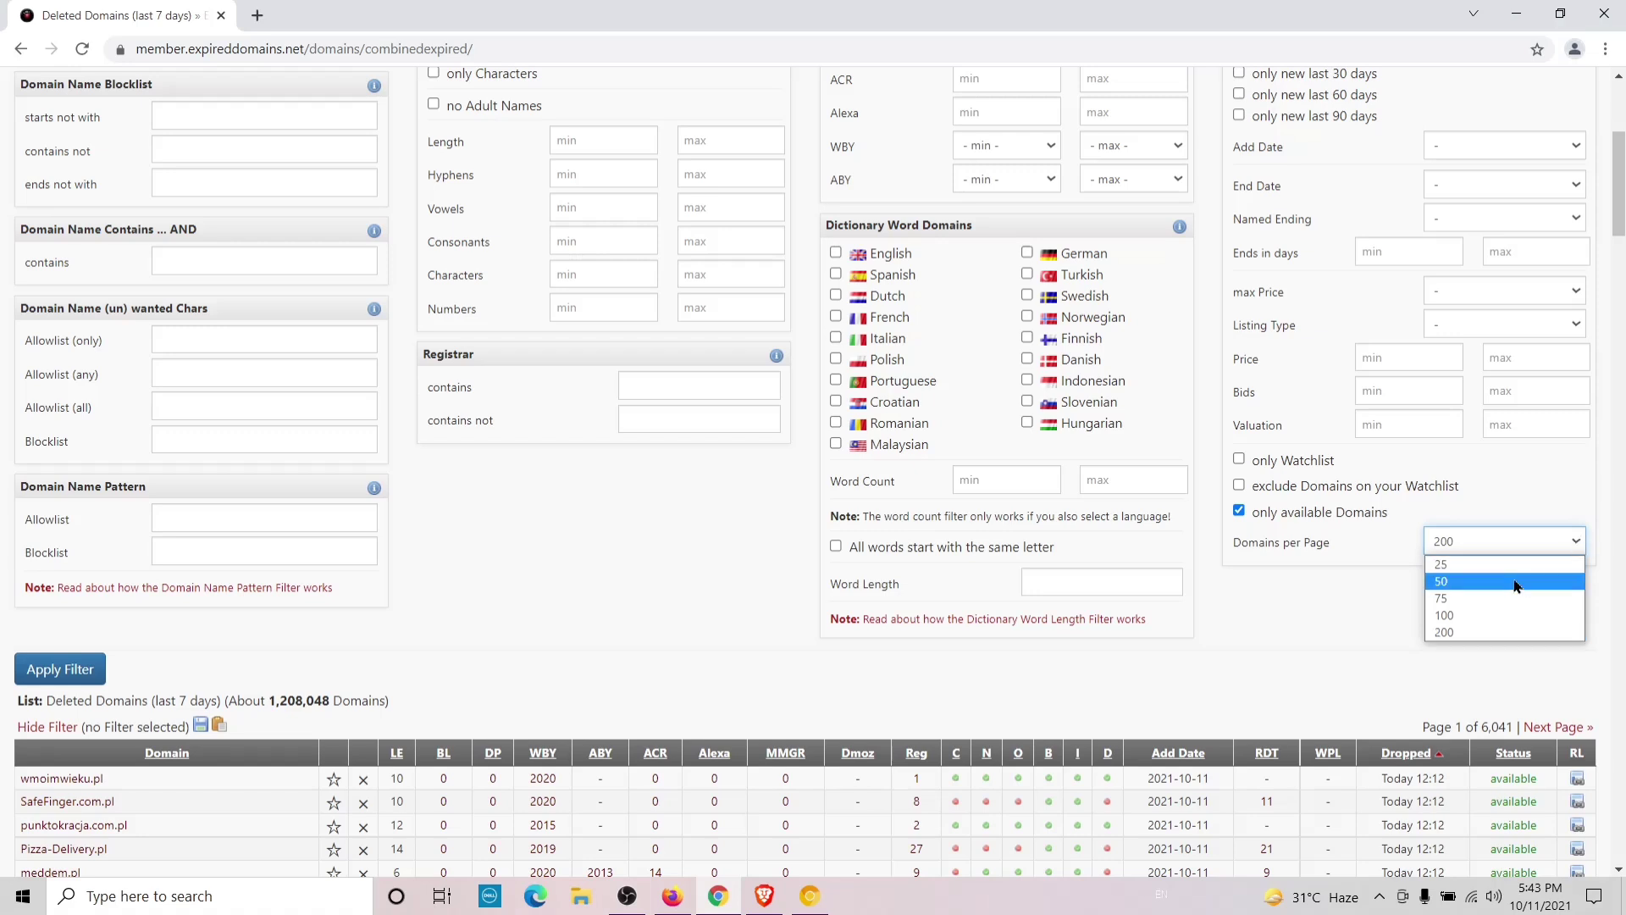
{"action": "left_click", "coordinate": [1496, 635]}
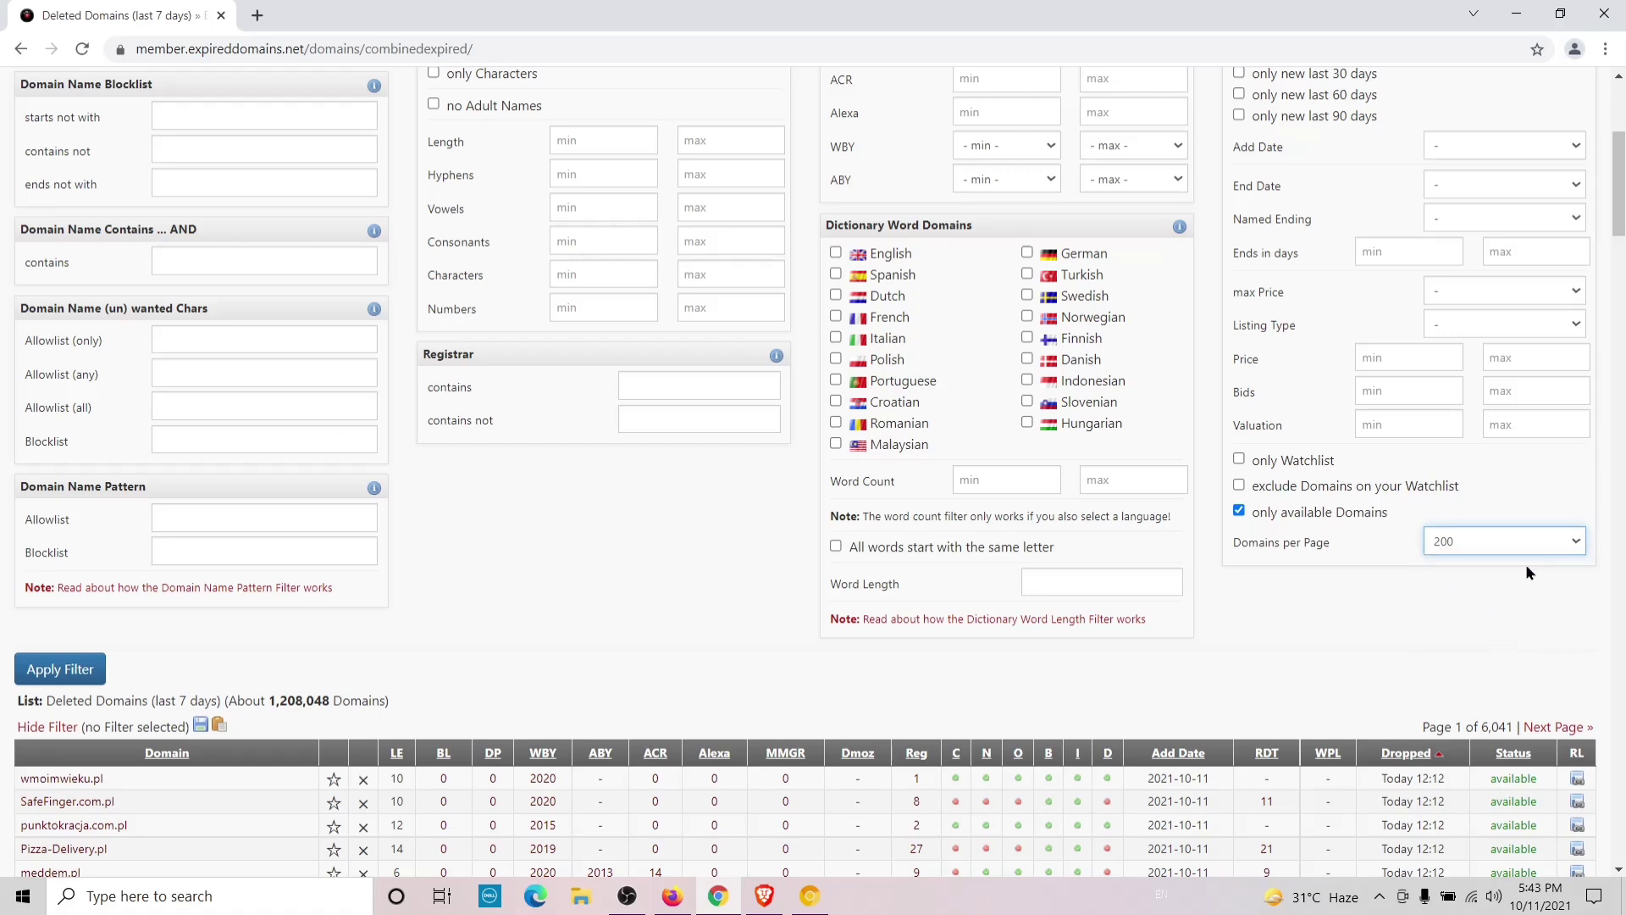
{"action": "scroll", "coordinate": [1047, 620], "scroll_direction": "down", "scroll_amount": 8}
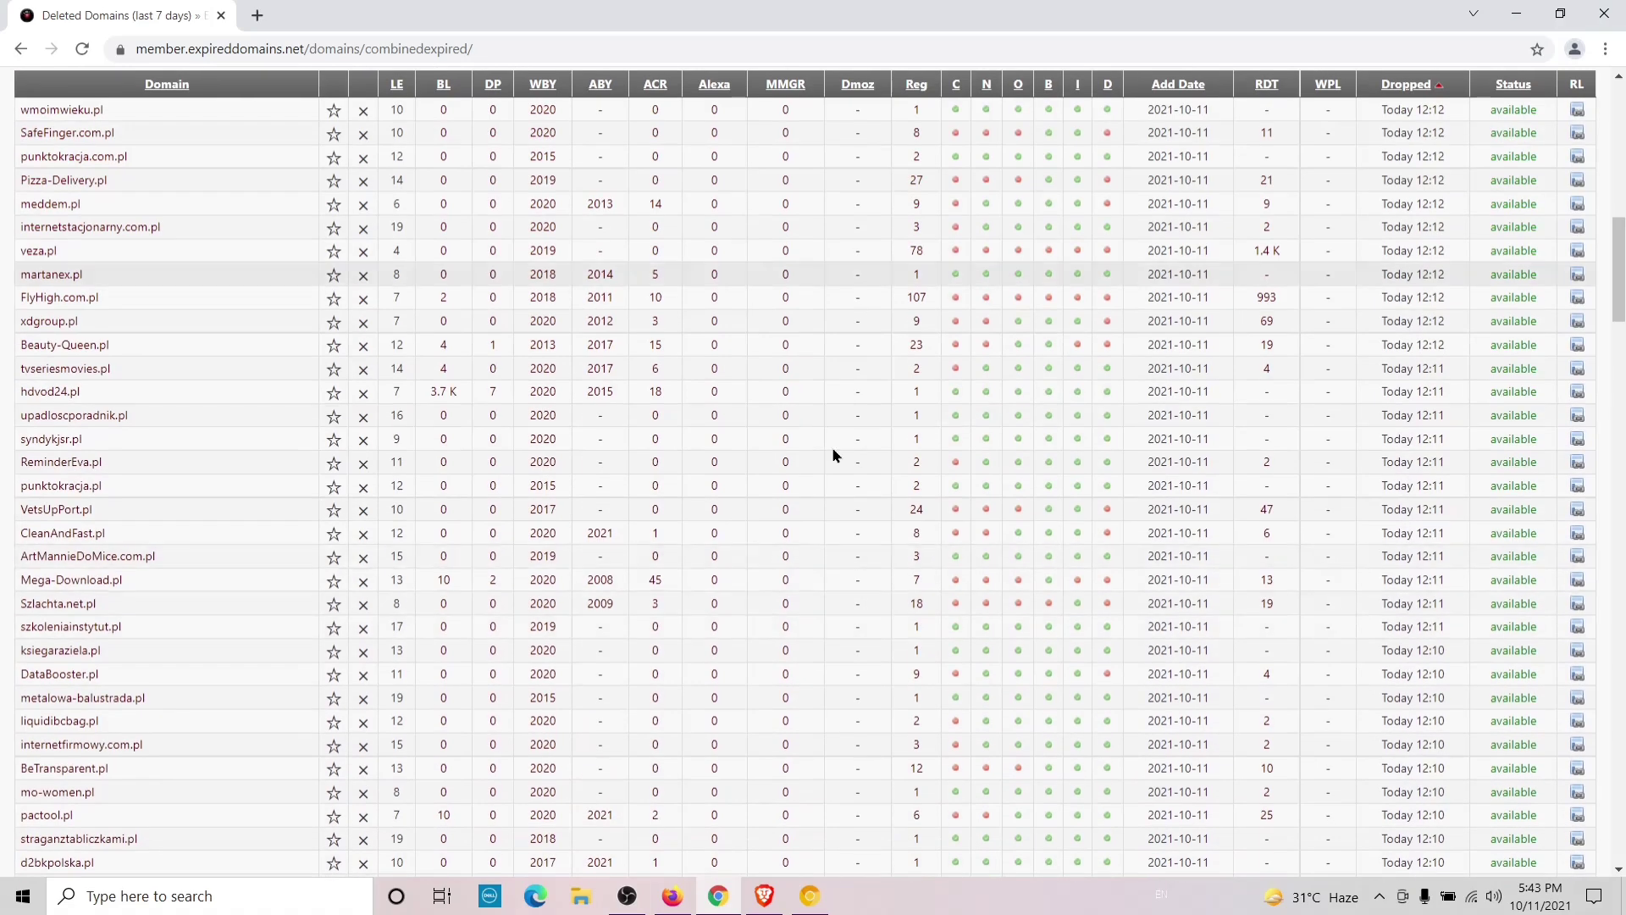
{"action": "scroll", "coordinate": [993, 500], "scroll_direction": "up", "scroll_amount": 8}
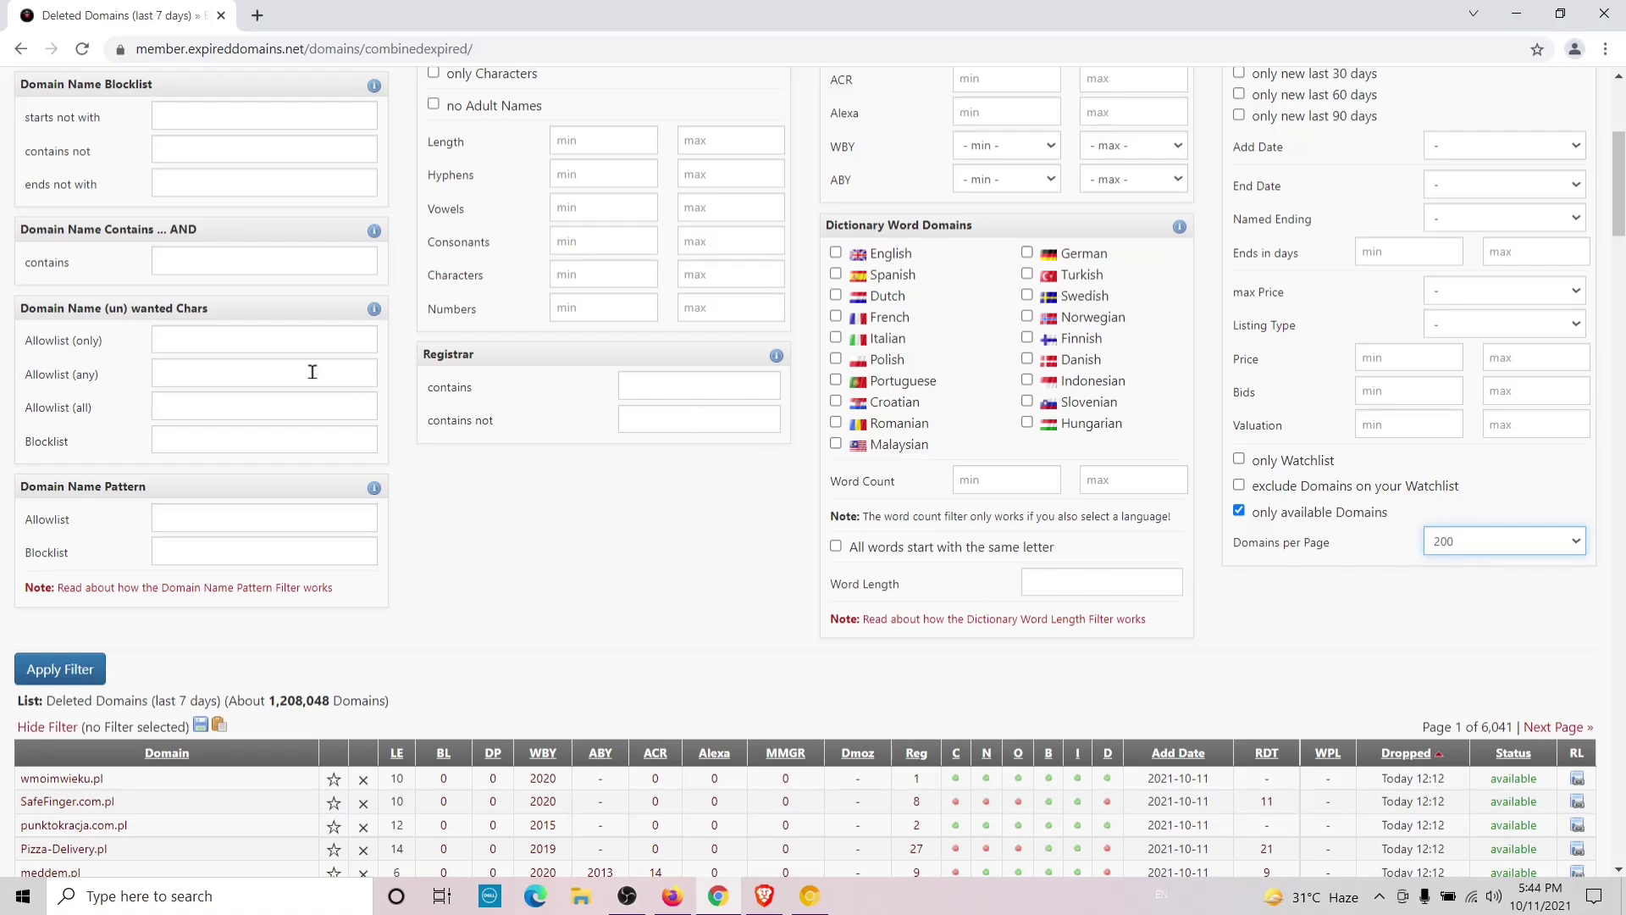
- In the additional filter settings, select the original gTLDs com, net, org and info
{"action": "scroll", "coordinate": [373, 367], "scroll_direction": "up", "scroll_amount": 5}
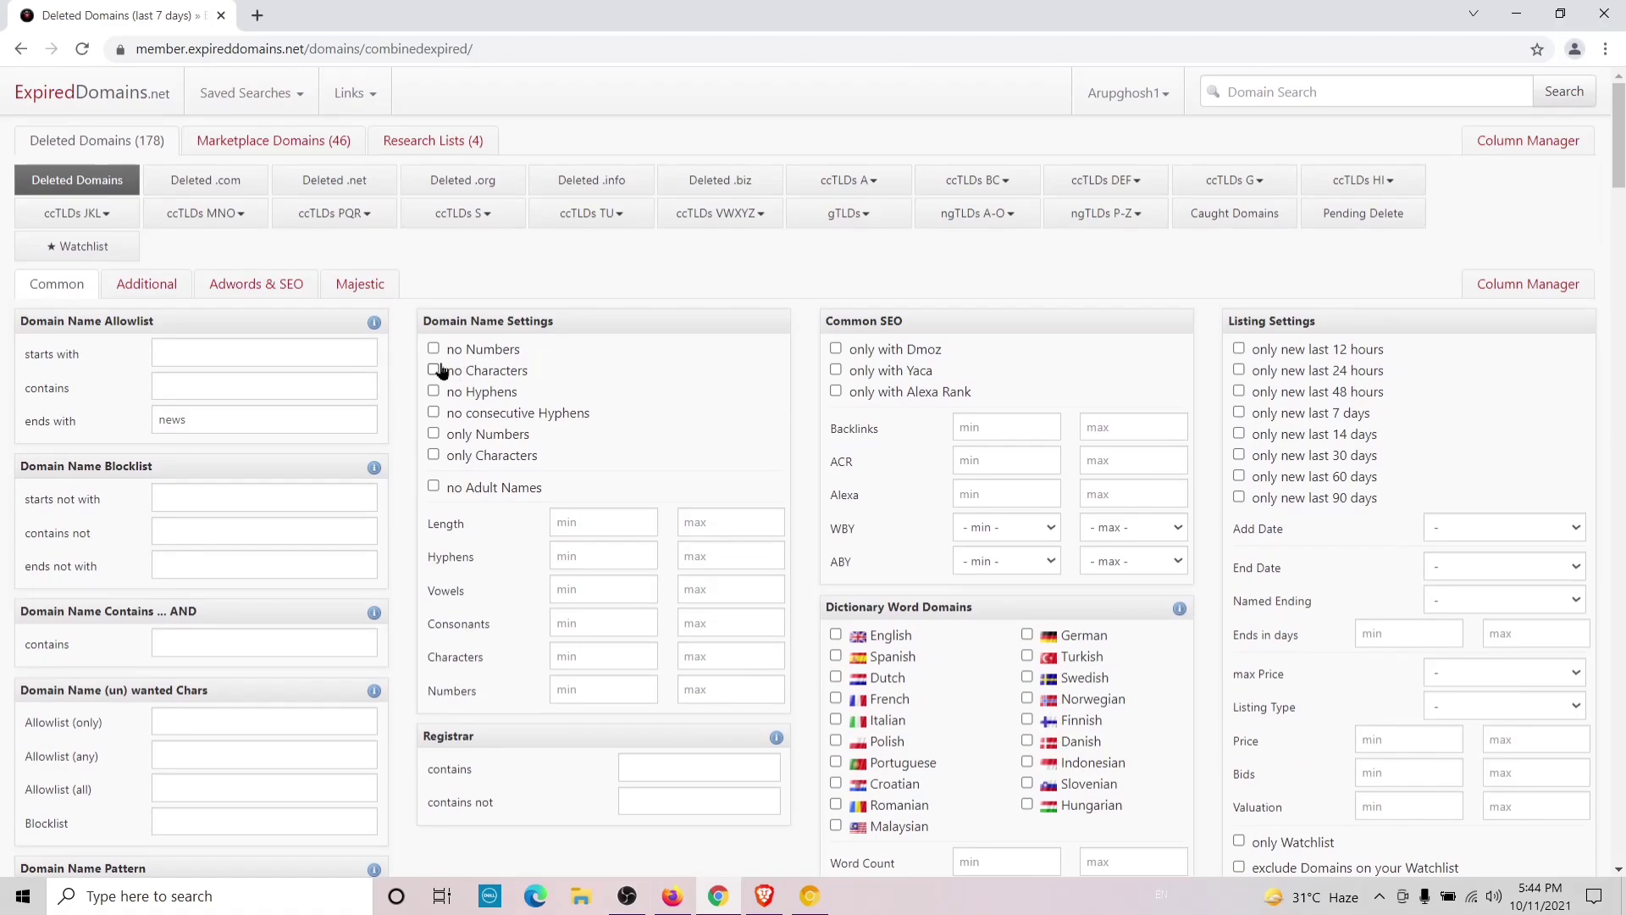
{"action": "left_click", "coordinate": [152, 286]}
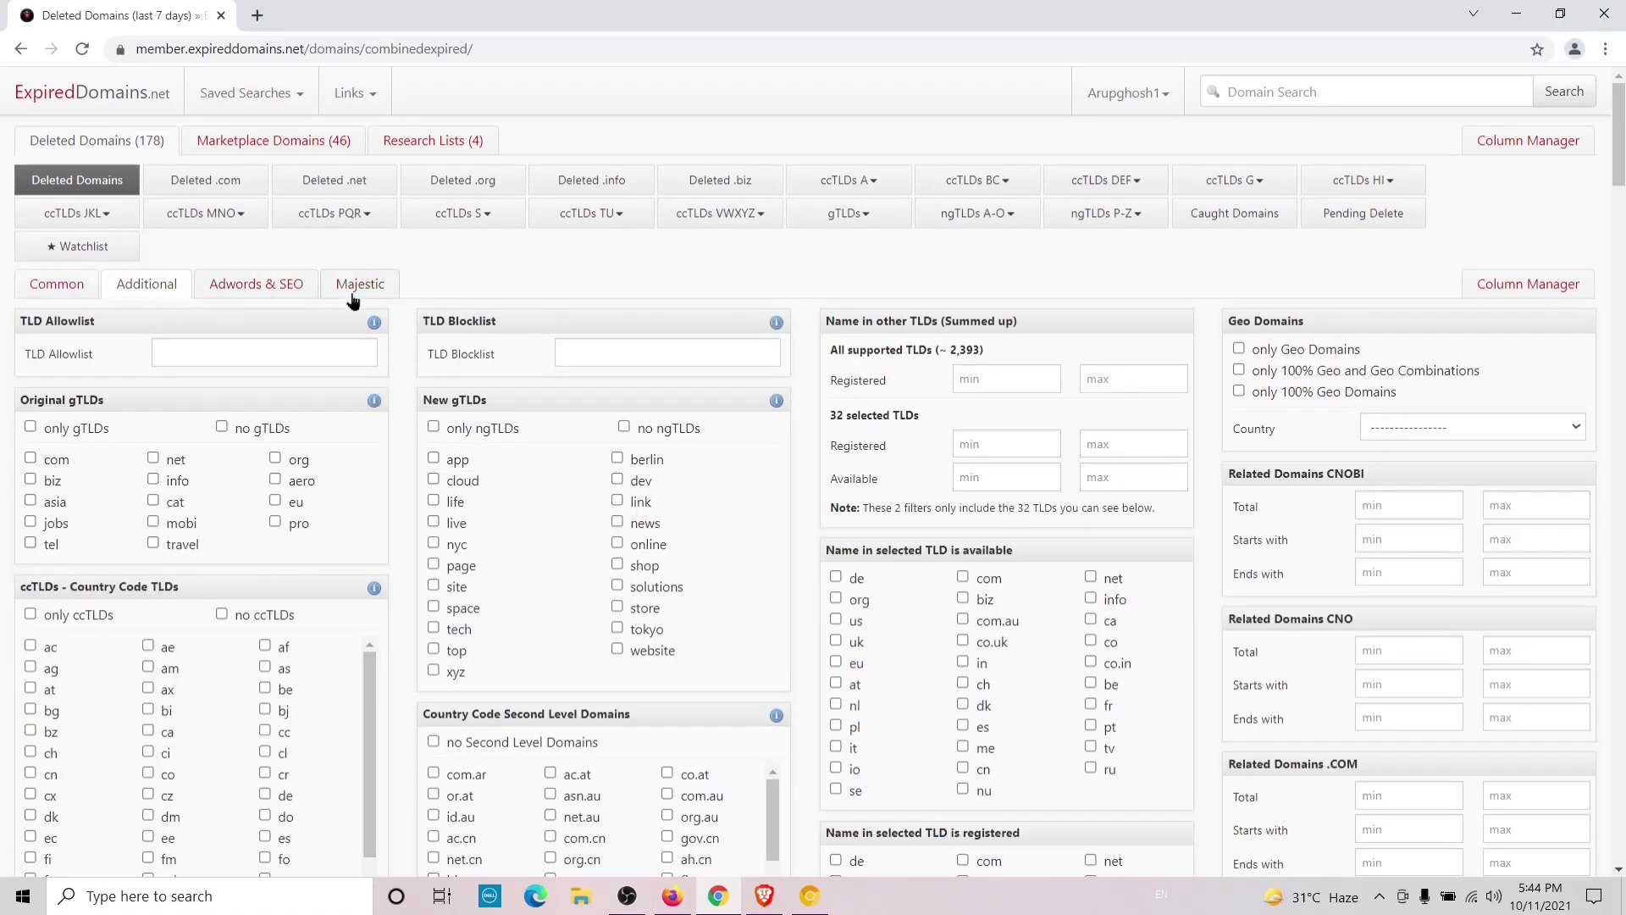
{"action": "scroll", "coordinate": [112, 328], "scroll_direction": "down", "scroll_amount": 1}
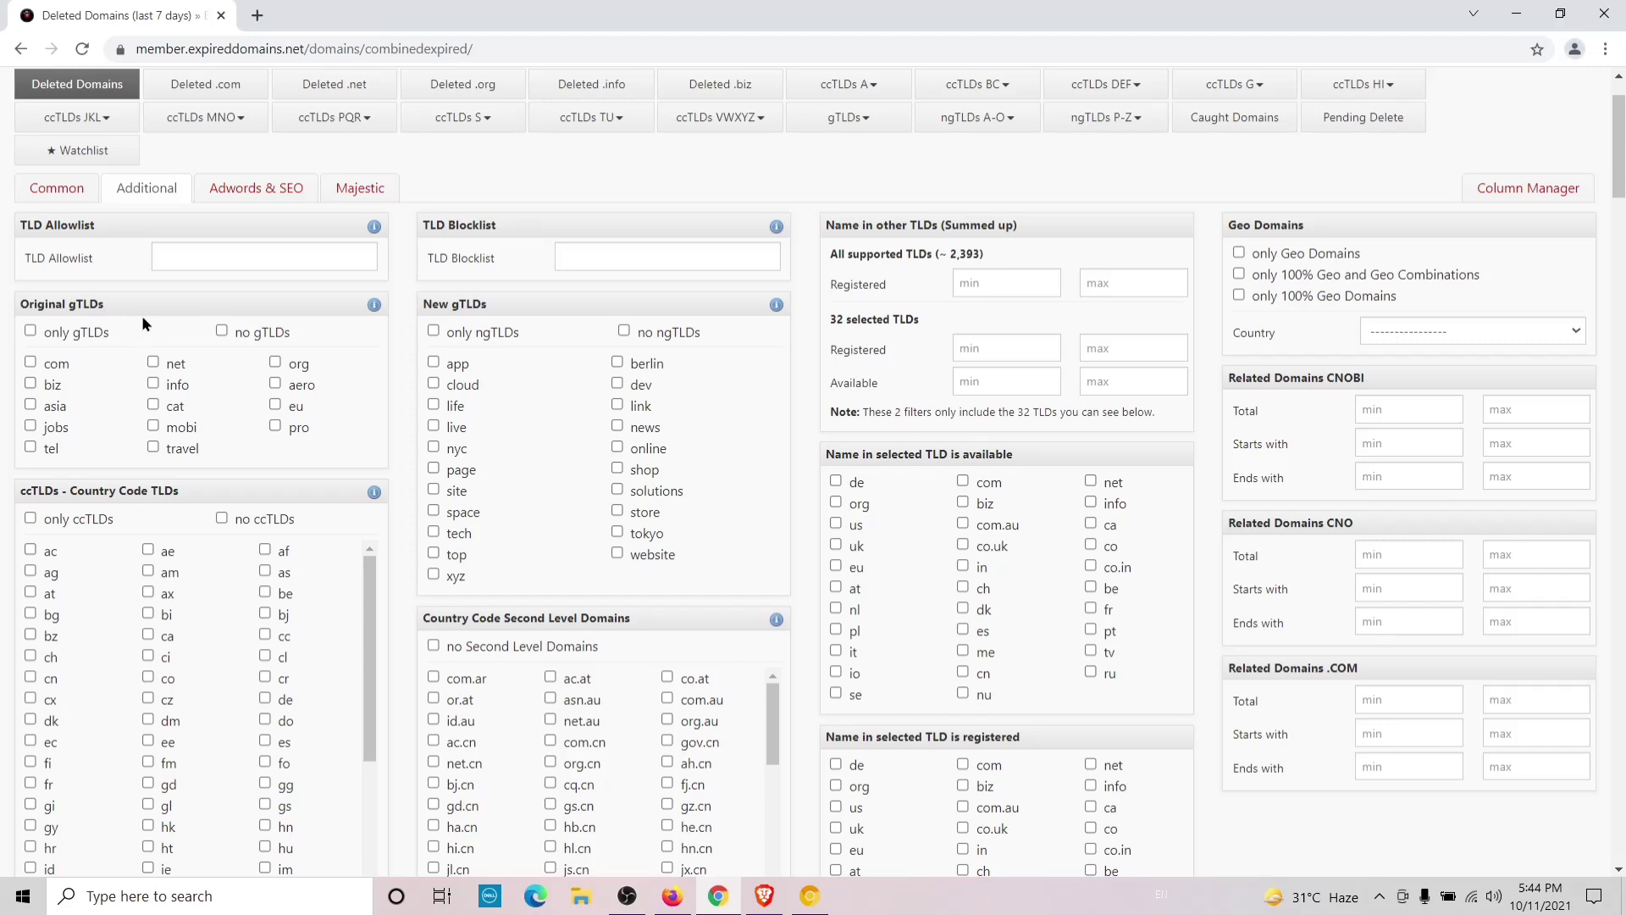
{"action": "left_click", "coordinate": [31, 362]}
{"action": "left_click", "coordinate": [153, 363]}
{"action": "left_click", "coordinate": [275, 362]}
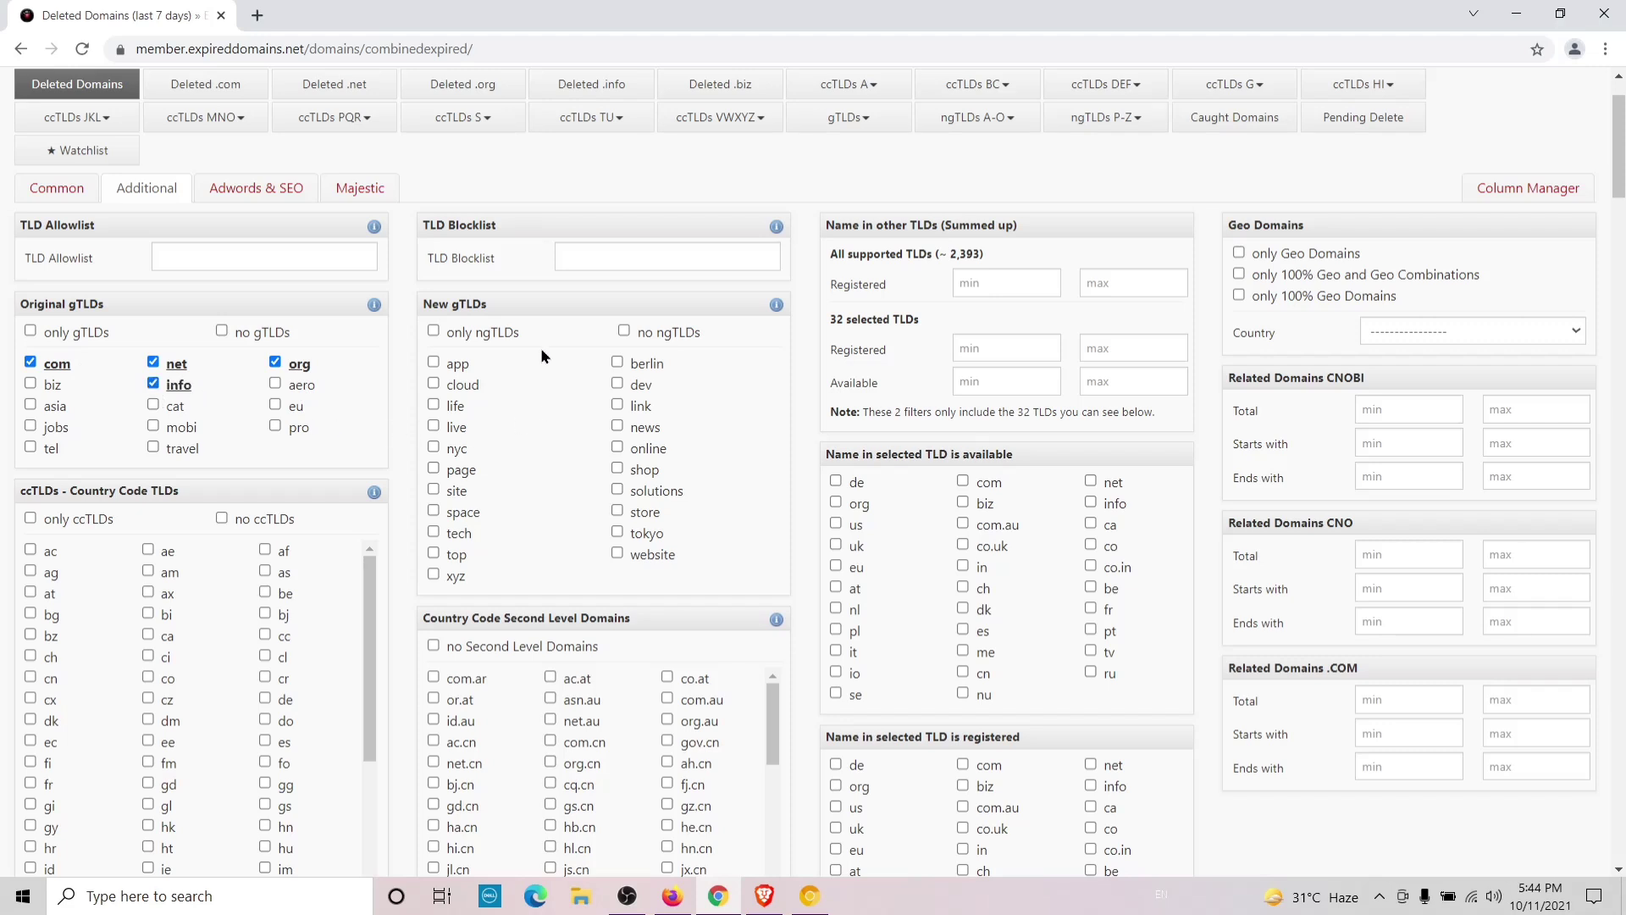
- Set the Geo Domains country to India and apply the filter to the deleted domains
{"action": "scroll", "coordinate": [970, 353], "scroll_direction": "down", "scroll_amount": 1}
{"action": "scroll", "coordinate": [965, 364], "scroll_direction": "down", "scroll_amount": 4}
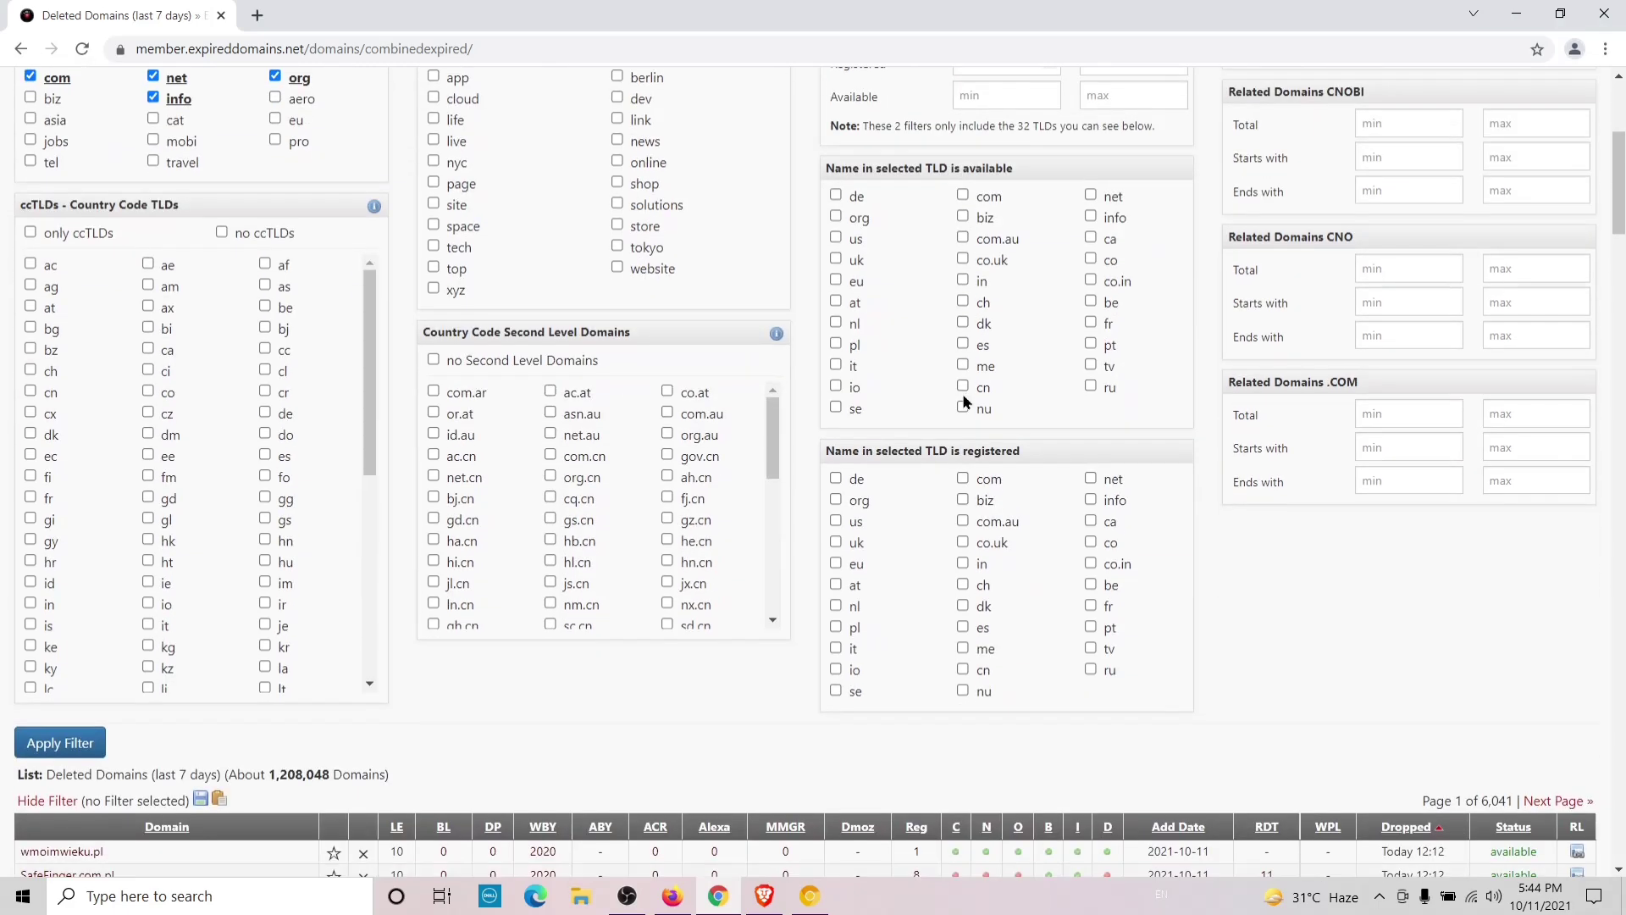
{"action": "scroll", "coordinate": [963, 383], "scroll_direction": "up", "scroll_amount": 3}
{"action": "left_click", "coordinate": [1573, 237]}
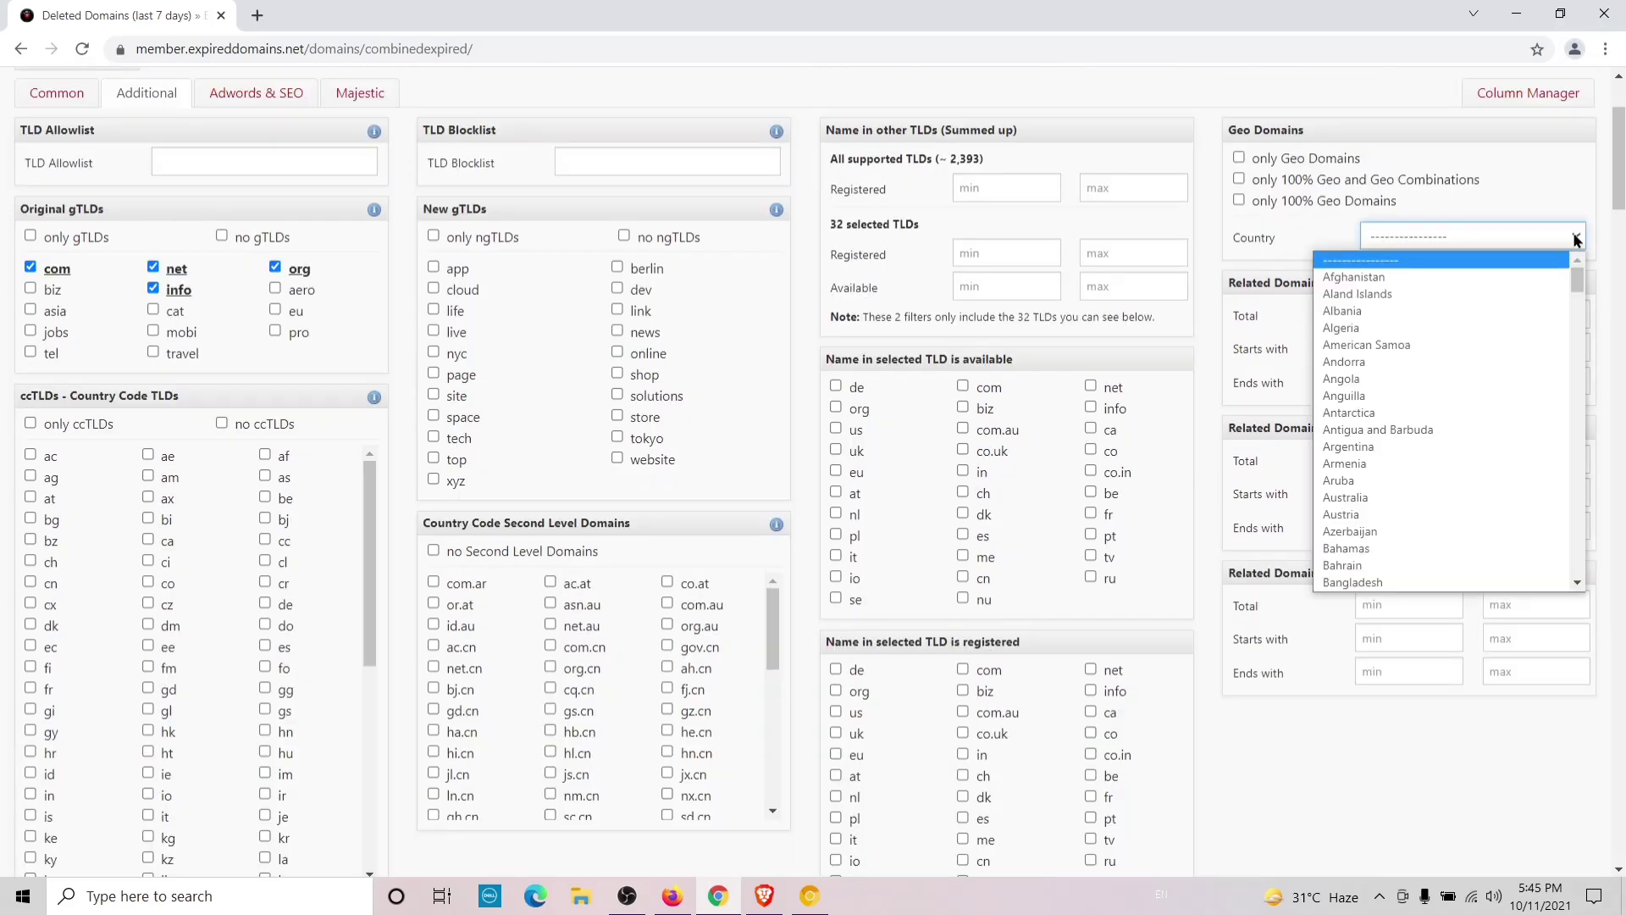
{"action": "scroll", "coordinate": [1468, 337], "scroll_direction": "down", "scroll_amount": 4}
{"action": "scroll", "coordinate": [1468, 337], "scroll_direction": "down", "scroll_amount": 4}
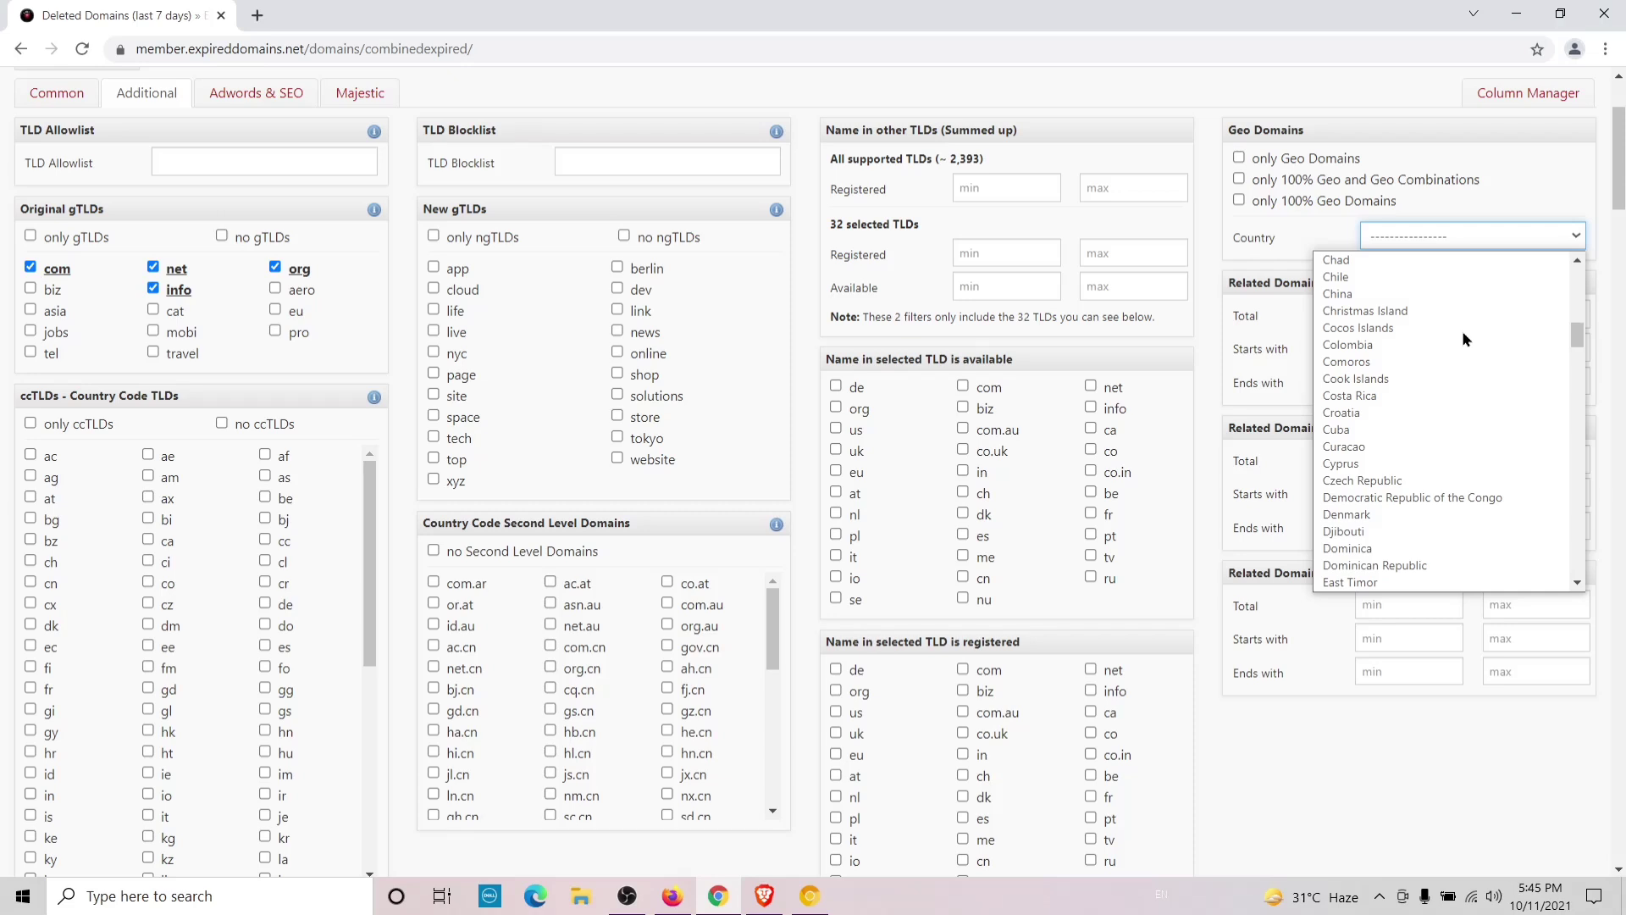
{"action": "scroll", "coordinate": [1466, 339], "scroll_direction": "down", "scroll_amount": 9}
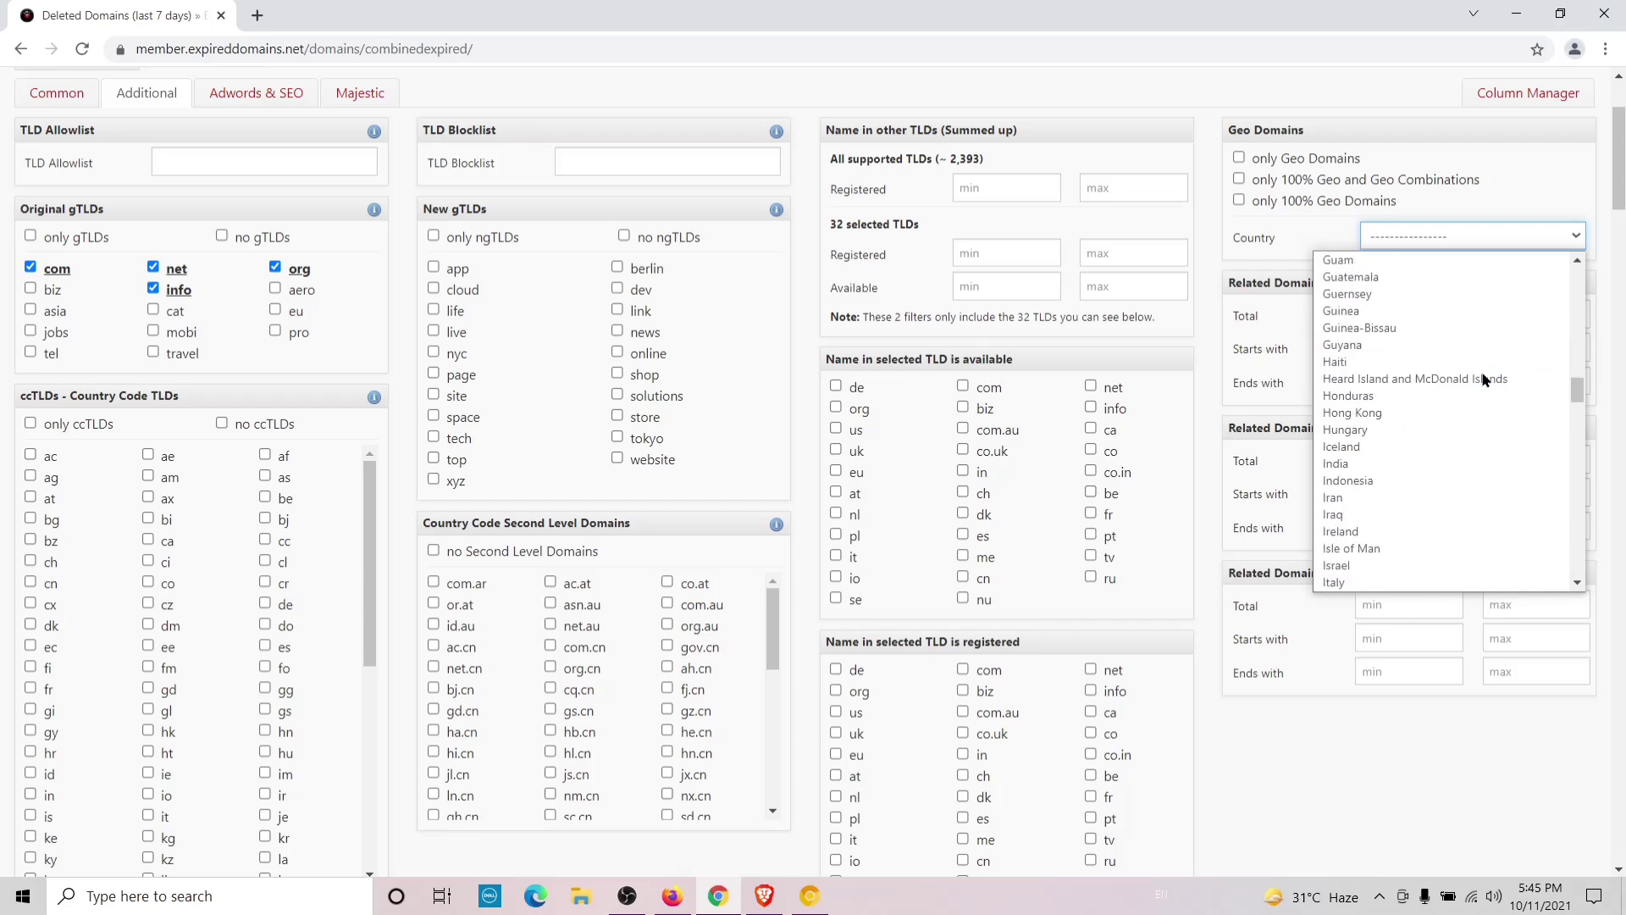
{"action": "left_click", "coordinate": [1452, 462]}
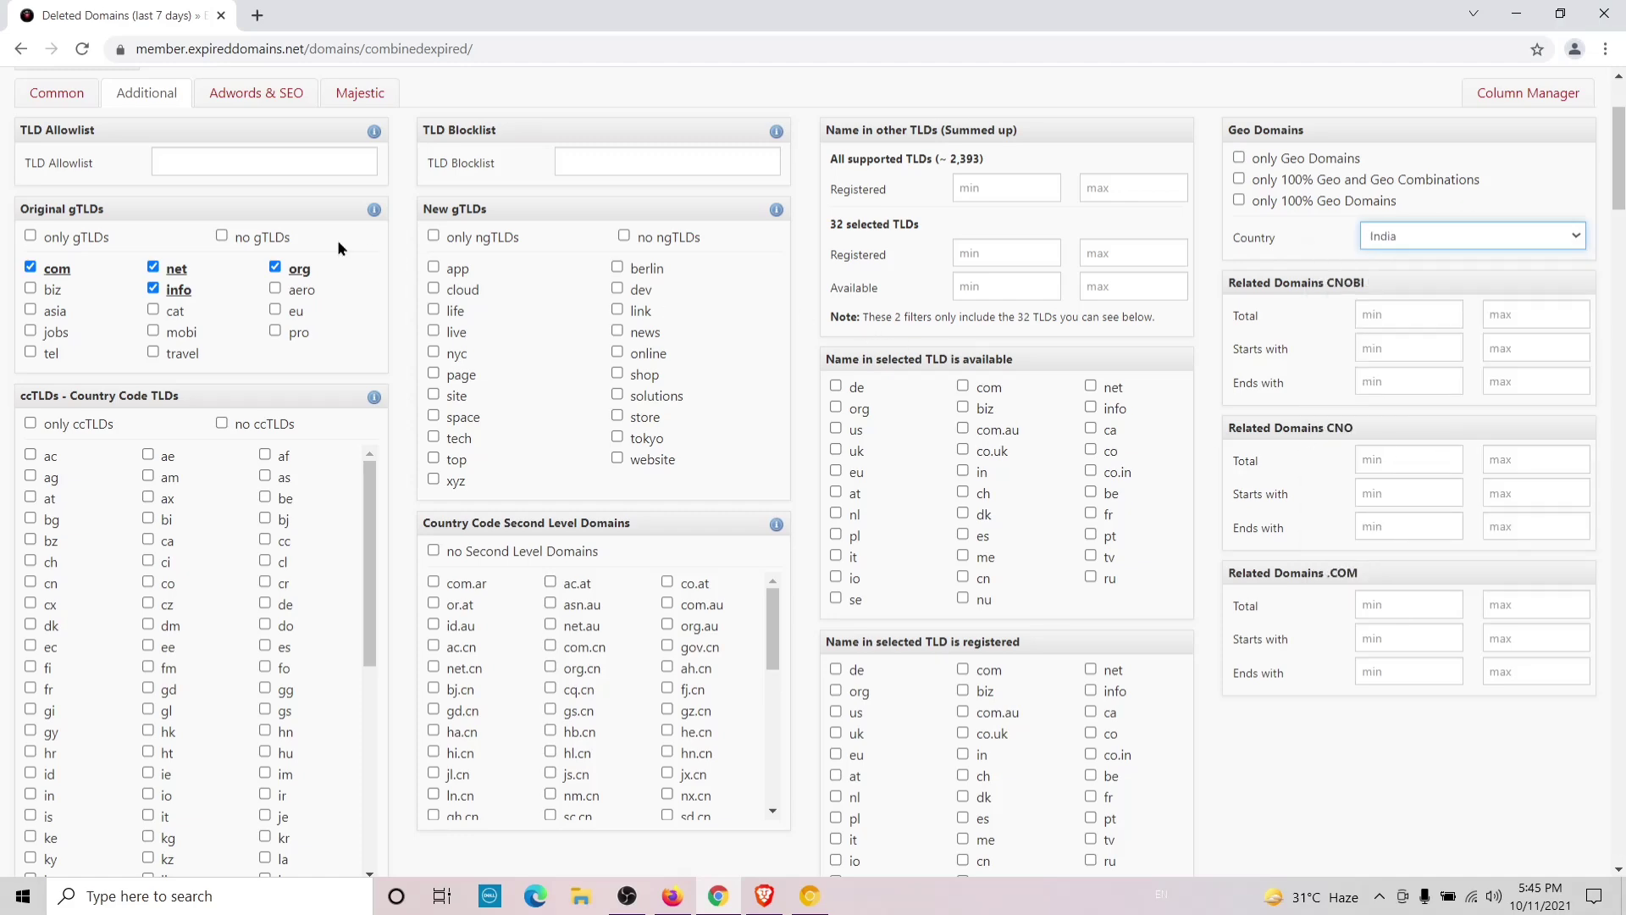
{"action": "scroll", "coordinate": [668, 316], "scroll_direction": "down", "scroll_amount": 7}
{"action": "left_click", "coordinate": [56, 364]}
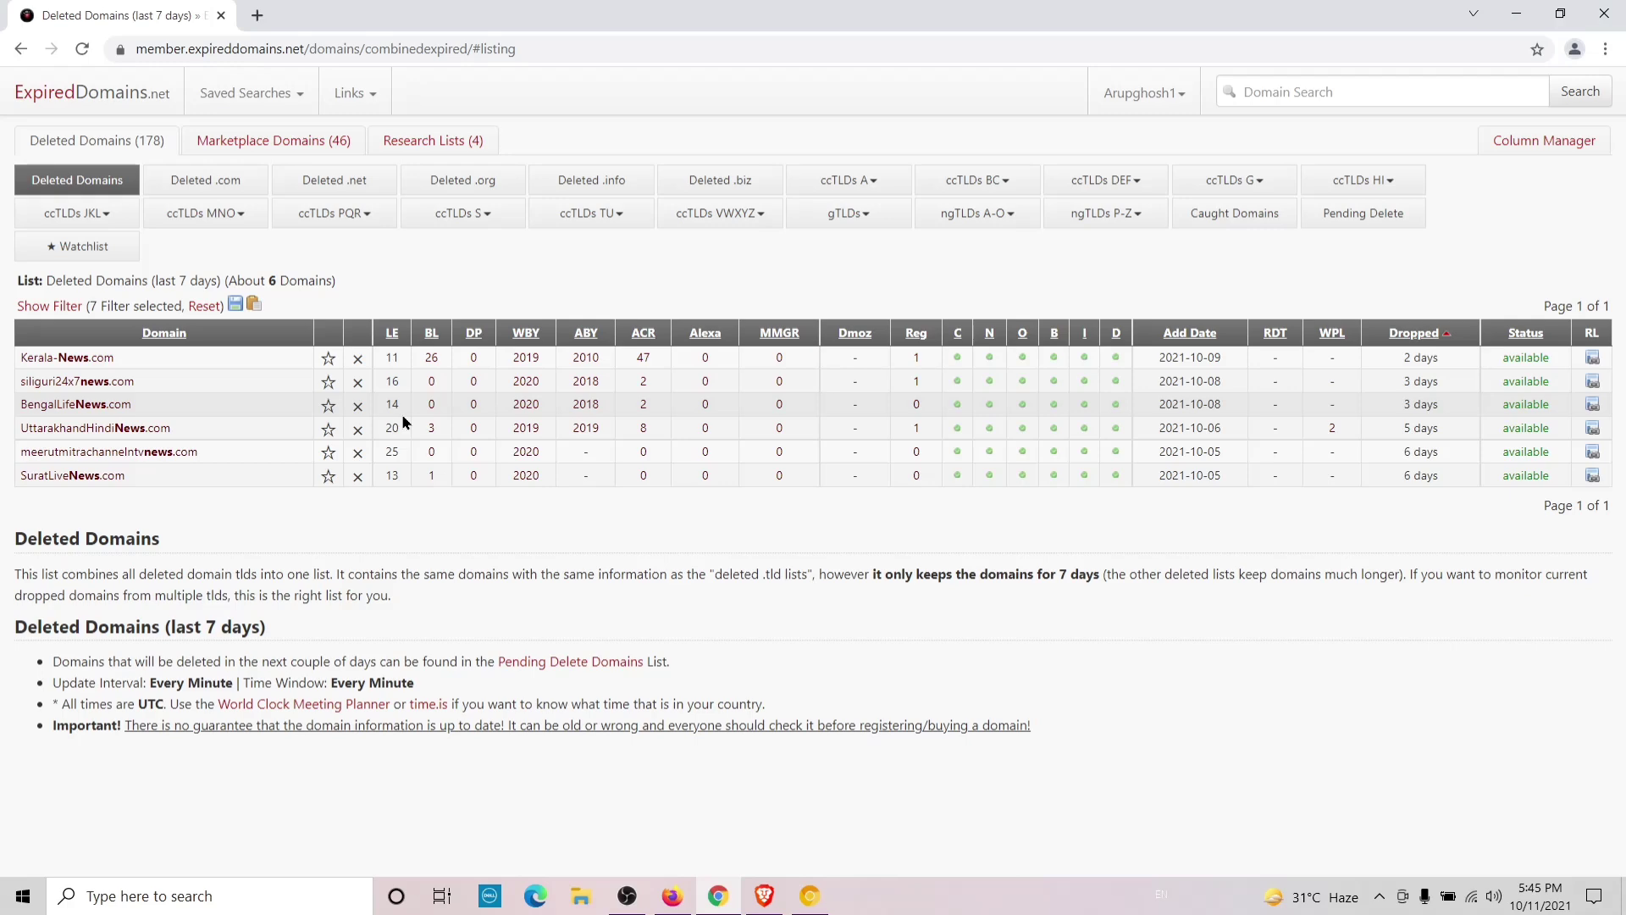
- Reopen the filter, clear the "ends with" allowlist value and apply the filter again
{"action": "left_click", "coordinate": [57, 306]}
{"action": "left_click", "coordinate": [202, 425]}
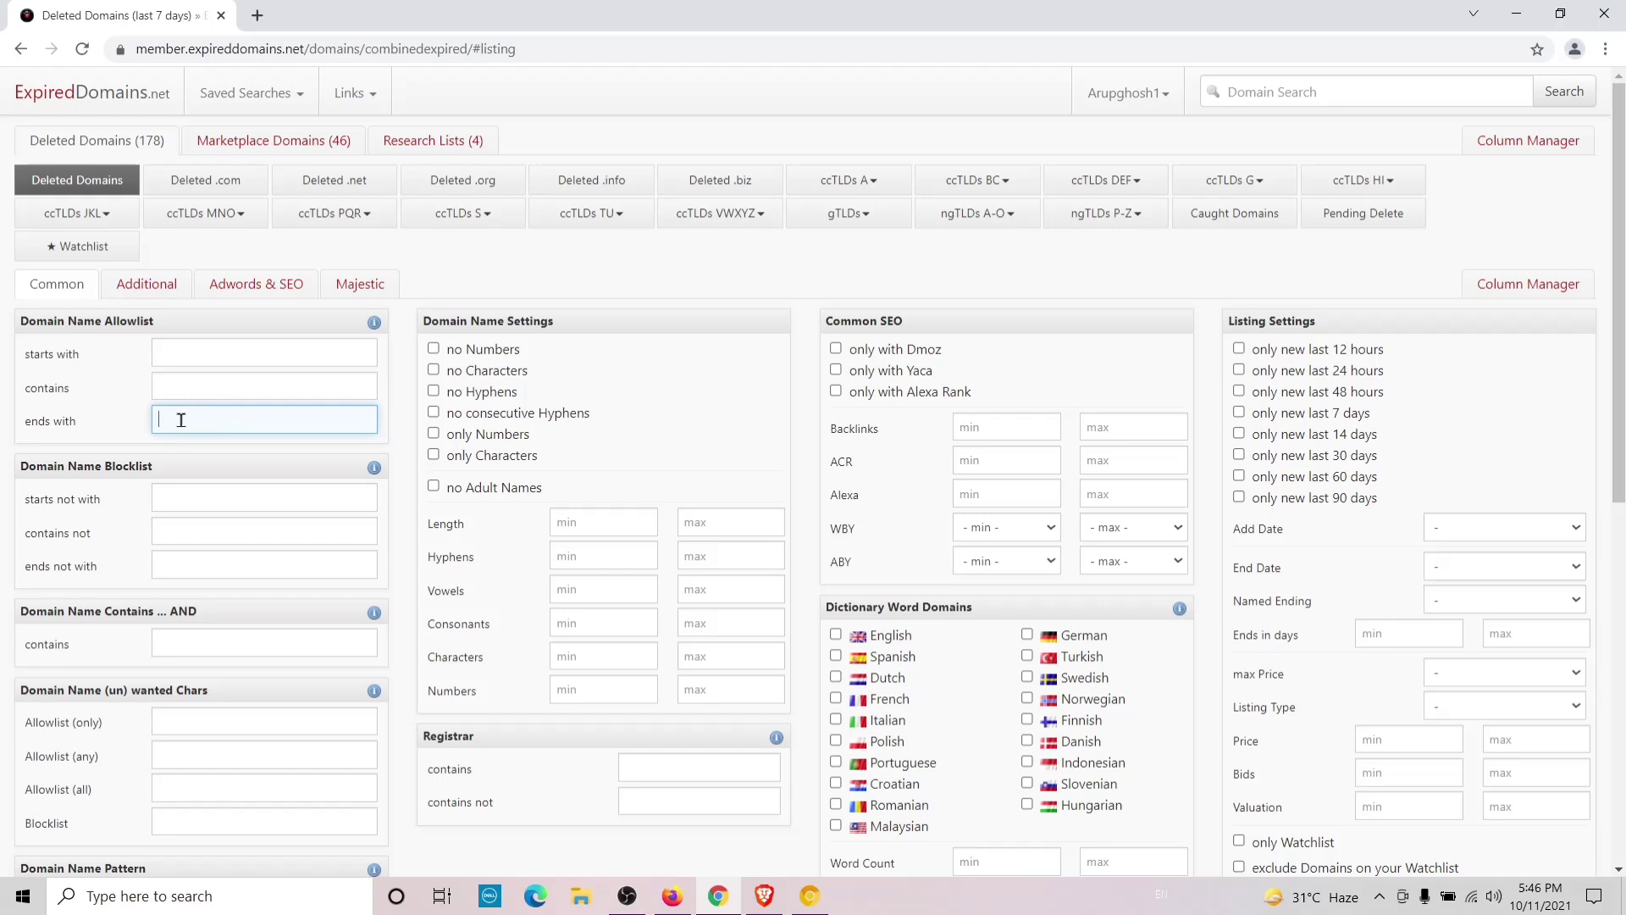
{"action": "scroll", "coordinate": [170, 466], "scroll_direction": "down", "scroll_amount": 8}
{"action": "left_click", "coordinate": [56, 360]}
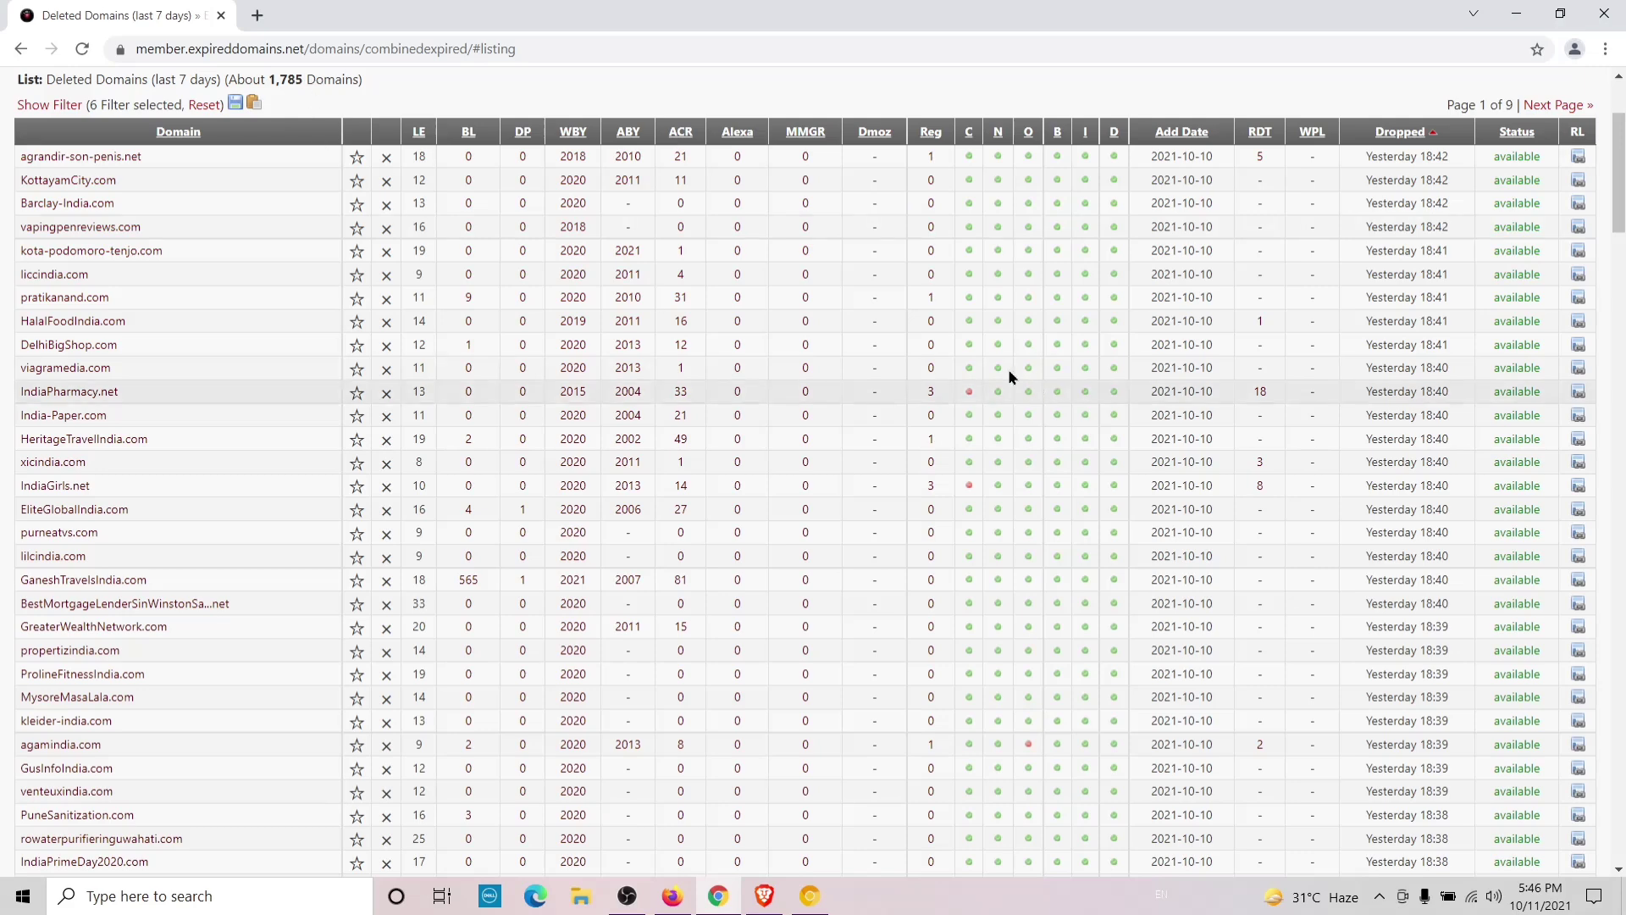
- Browse the filtered domains and sort them by domain pop (DP), highest first
{"action": "scroll", "coordinate": [1495, 534], "scroll_direction": "down", "scroll_amount": 5}
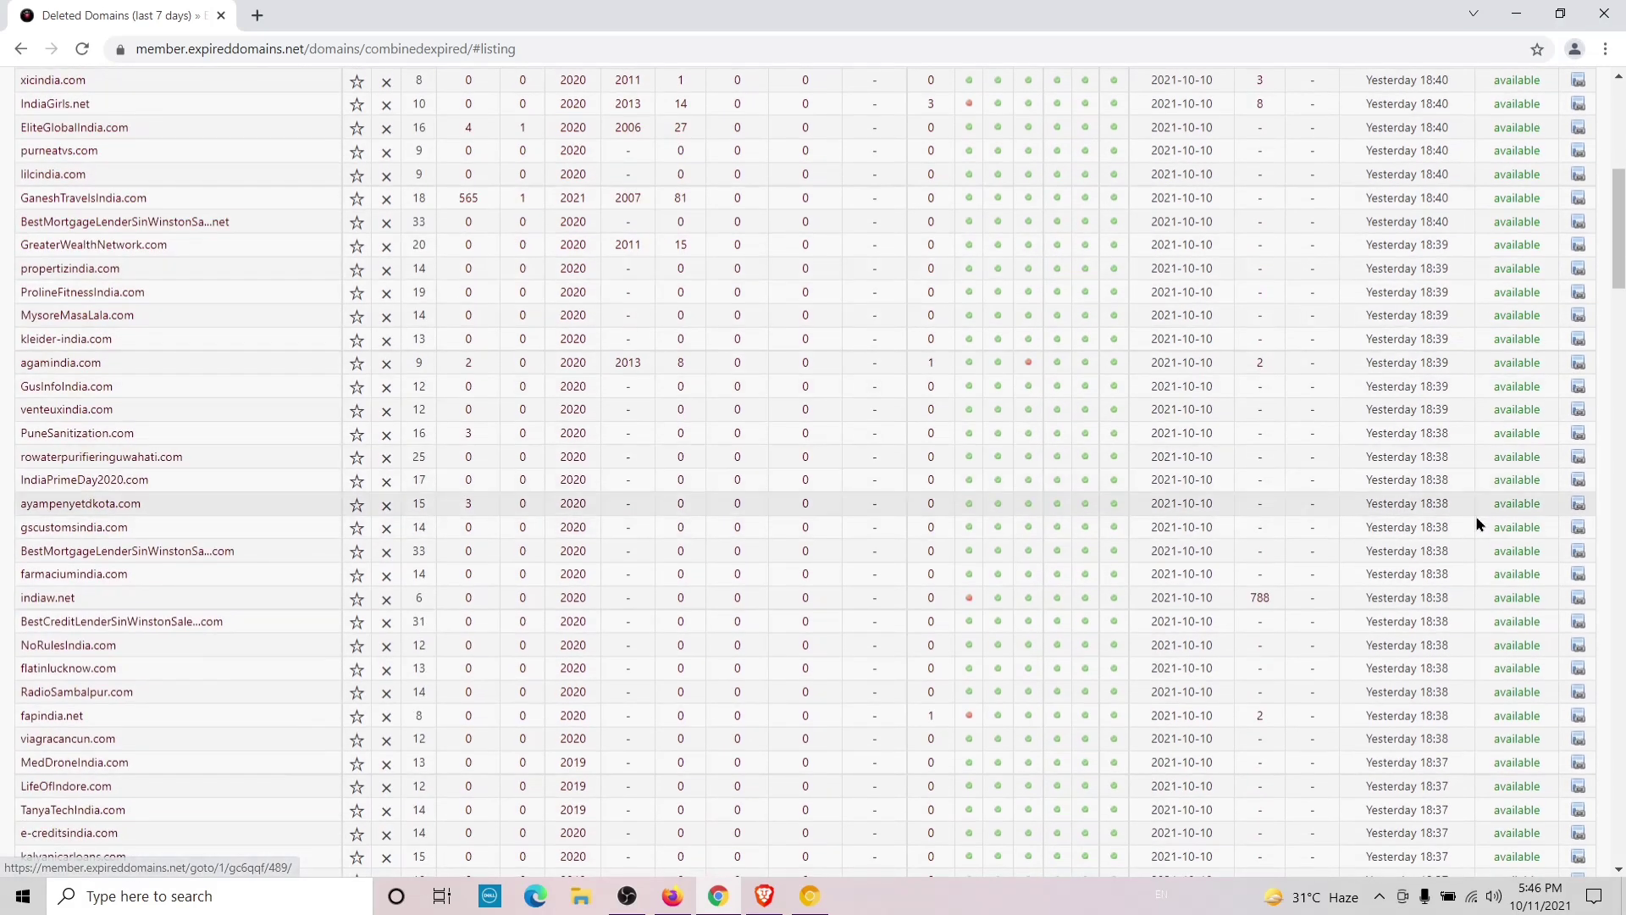
{"action": "scroll", "coordinate": [1474, 568], "scroll_direction": "up", "scroll_amount": 1}
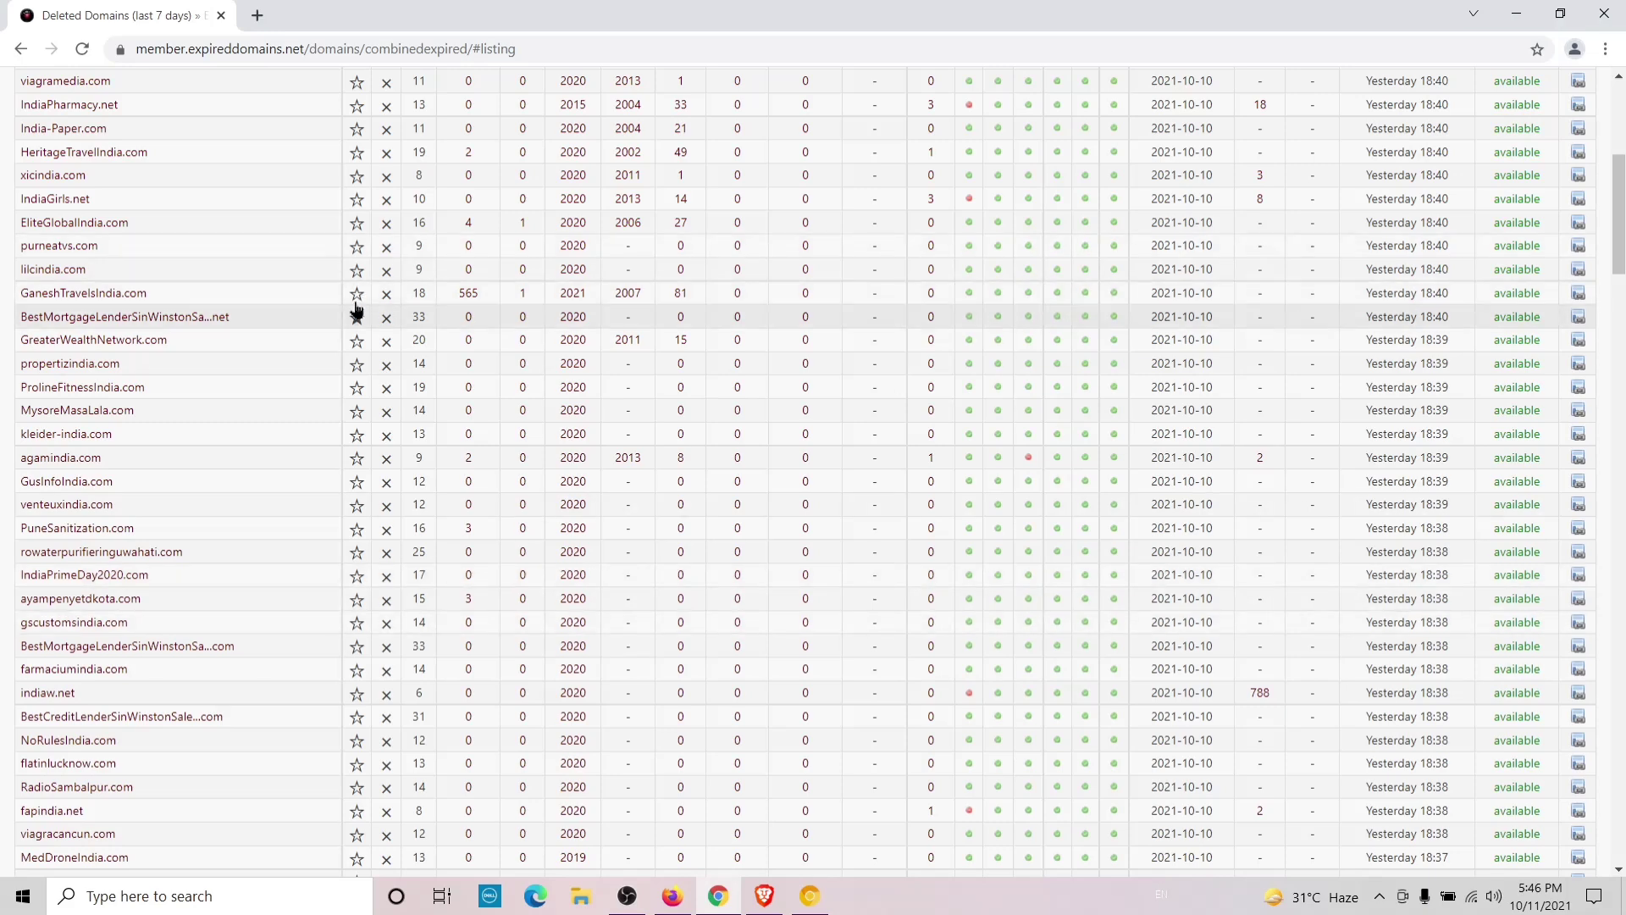
{"action": "scroll", "coordinate": [356, 309], "scroll_direction": "up", "scroll_amount": 5}
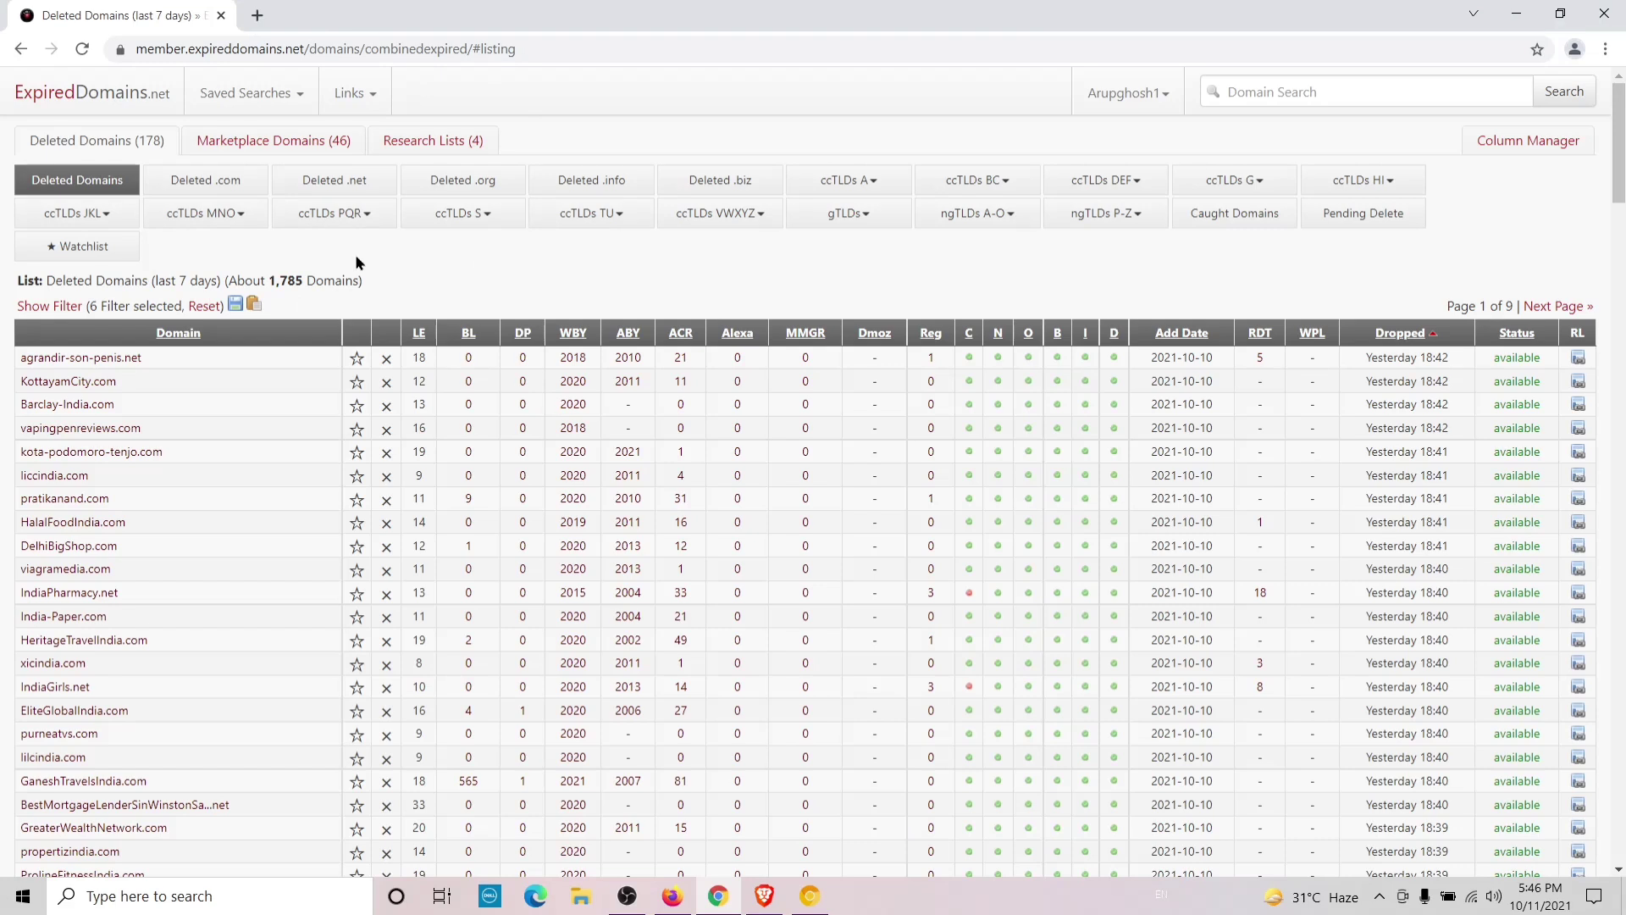
{"action": "scroll", "coordinate": [512, 258], "scroll_direction": "down", "scroll_amount": 1}
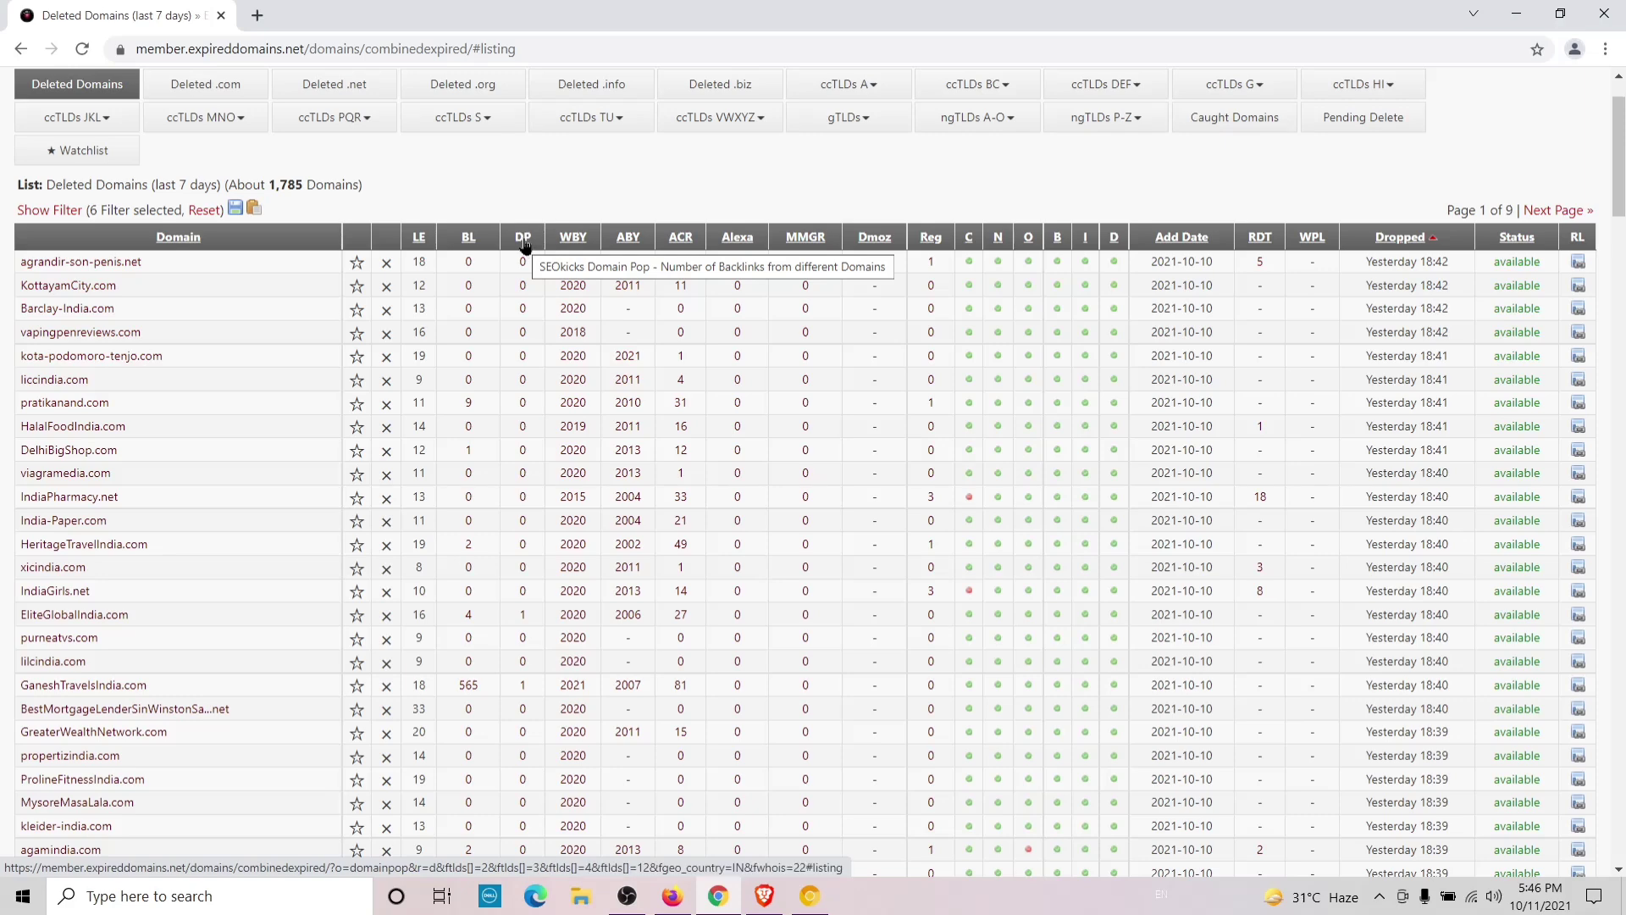
{"action": "left_click", "coordinate": [523, 240]}
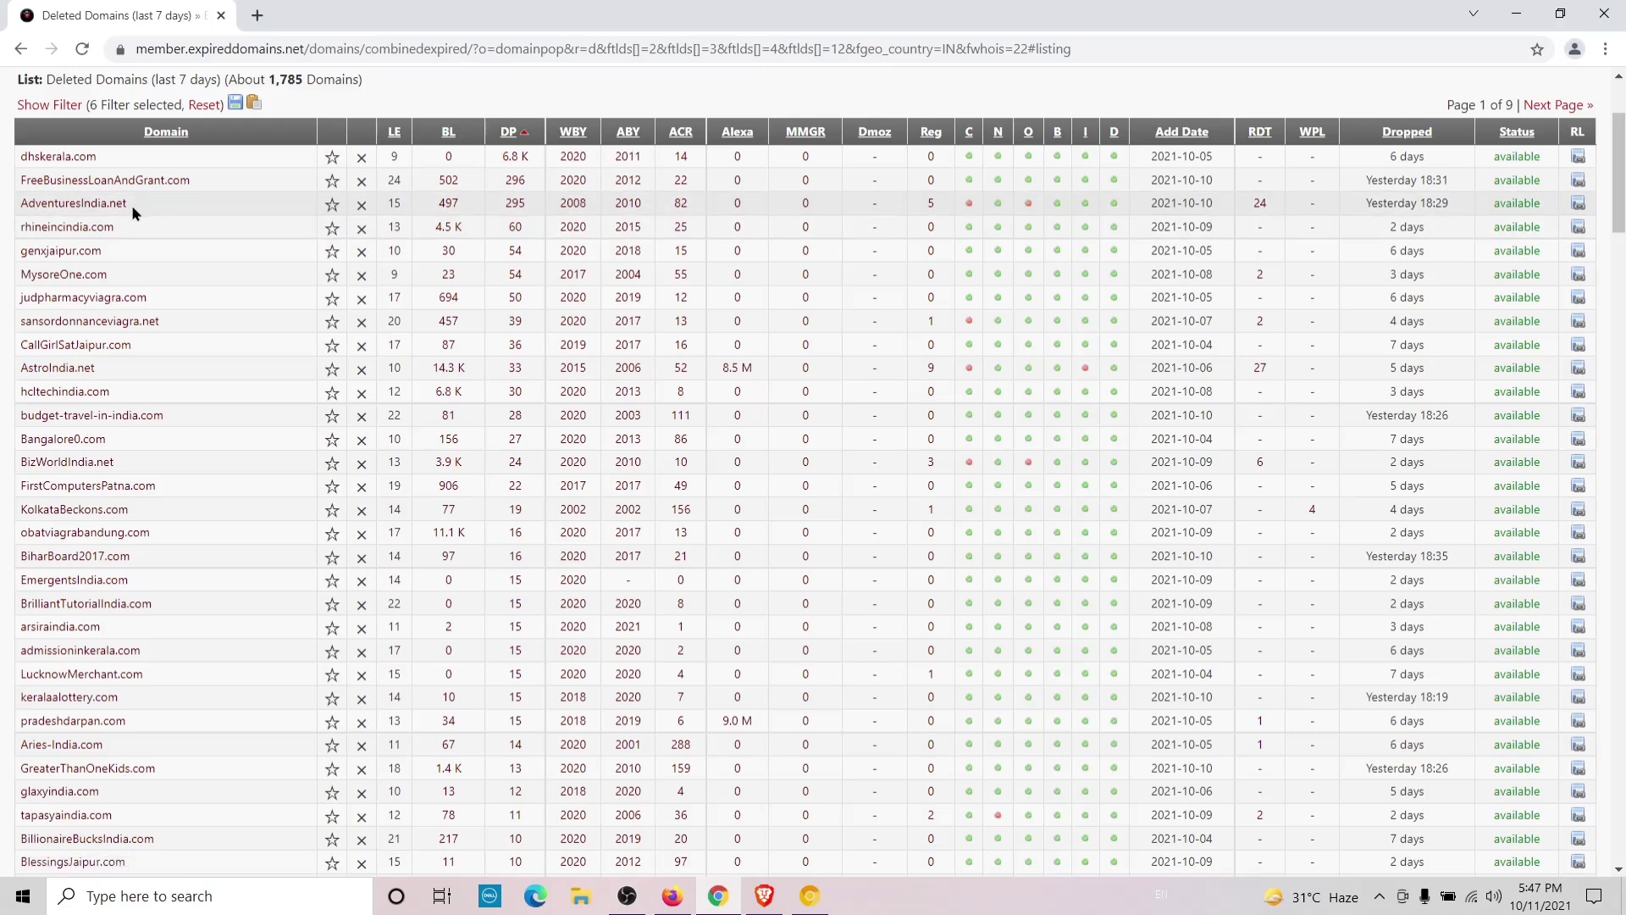
- Copy the domain name AdventuresIndia.net from the sorted list
{"action": "left_click_drag", "start_coordinate": [131, 201], "coordinate": [19, 214]}
{"action": "right_click", "coordinate": [53, 212]}
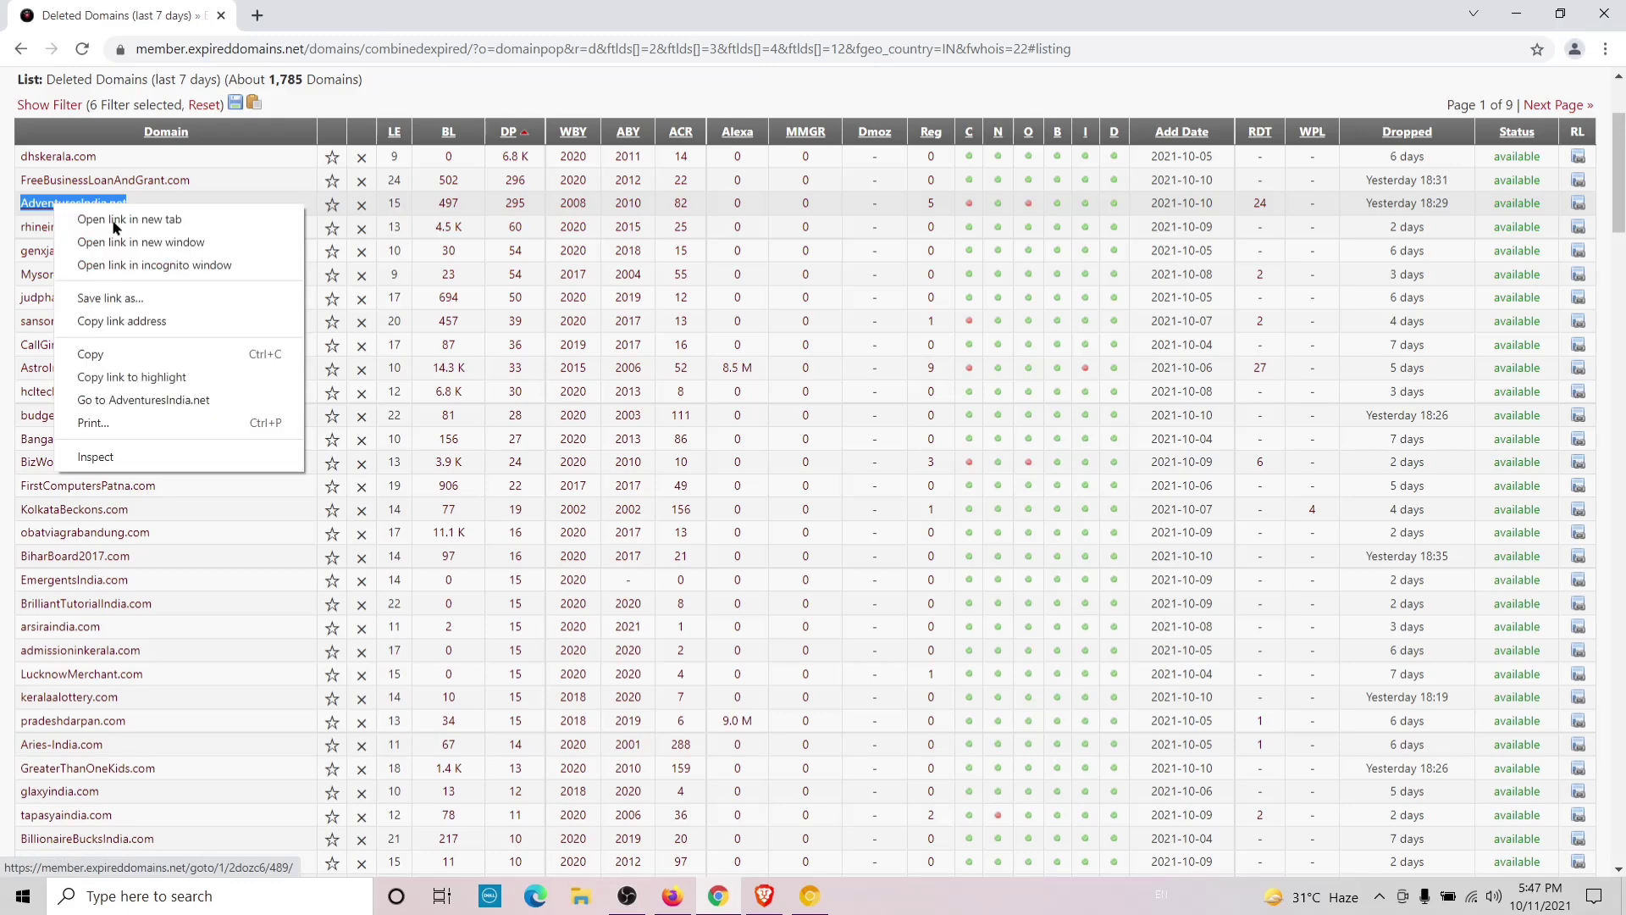
{"action": "left_click", "coordinate": [99, 354]}
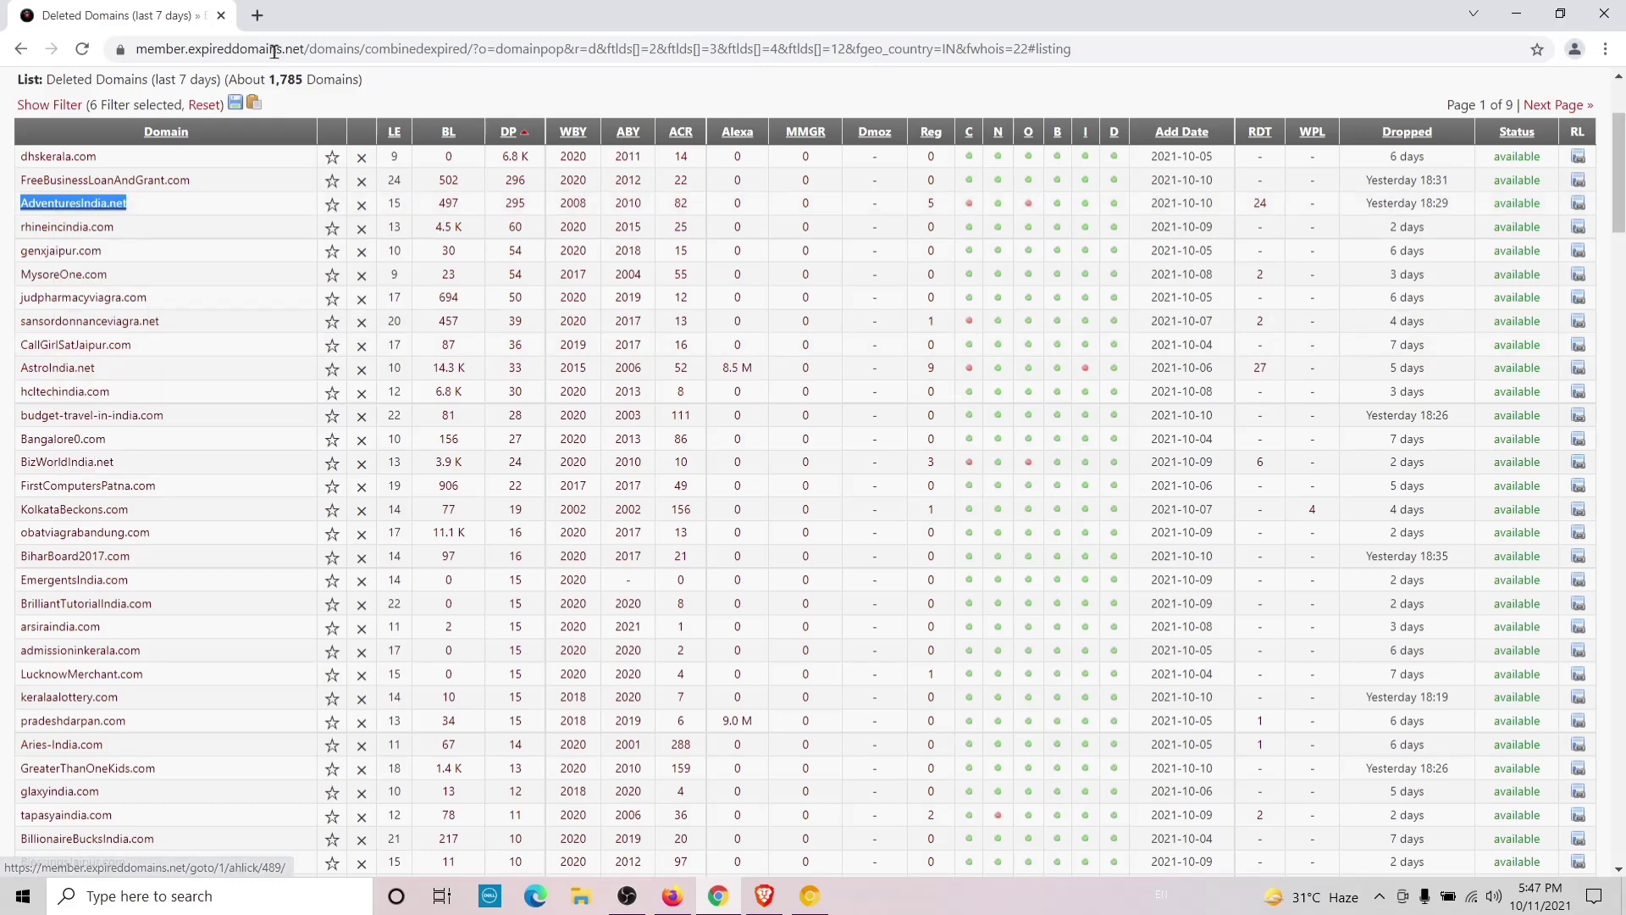
- Search Google for "da pa checker" in a new browser tab
{"action": "left_click", "coordinate": [258, 17]}
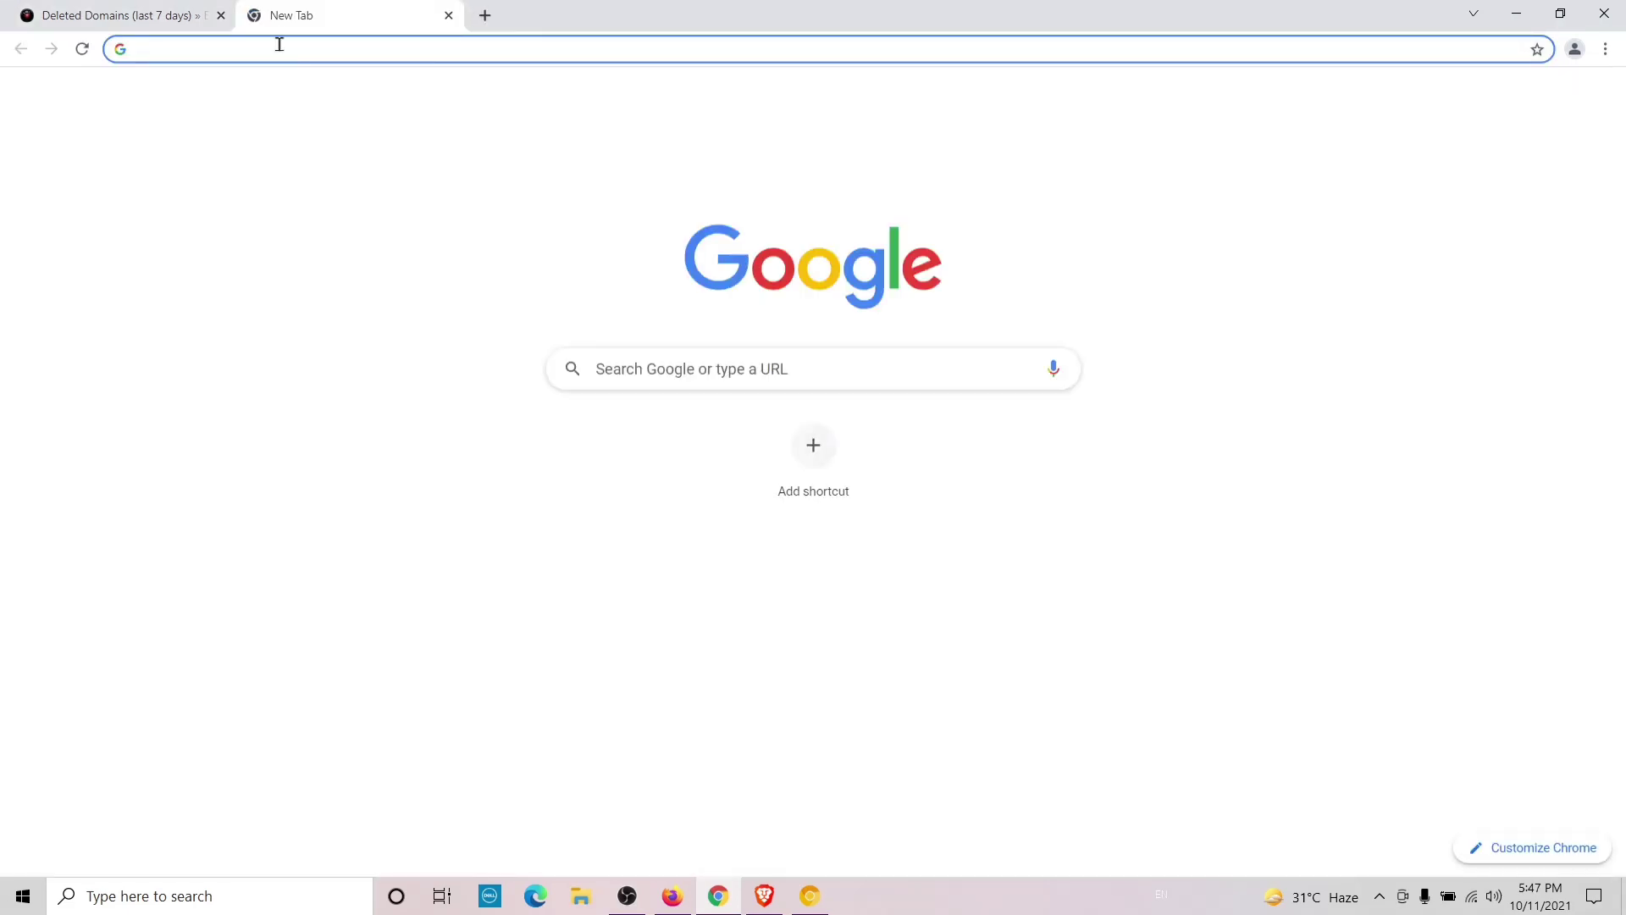
{"action": "type", "text": "da pa"}
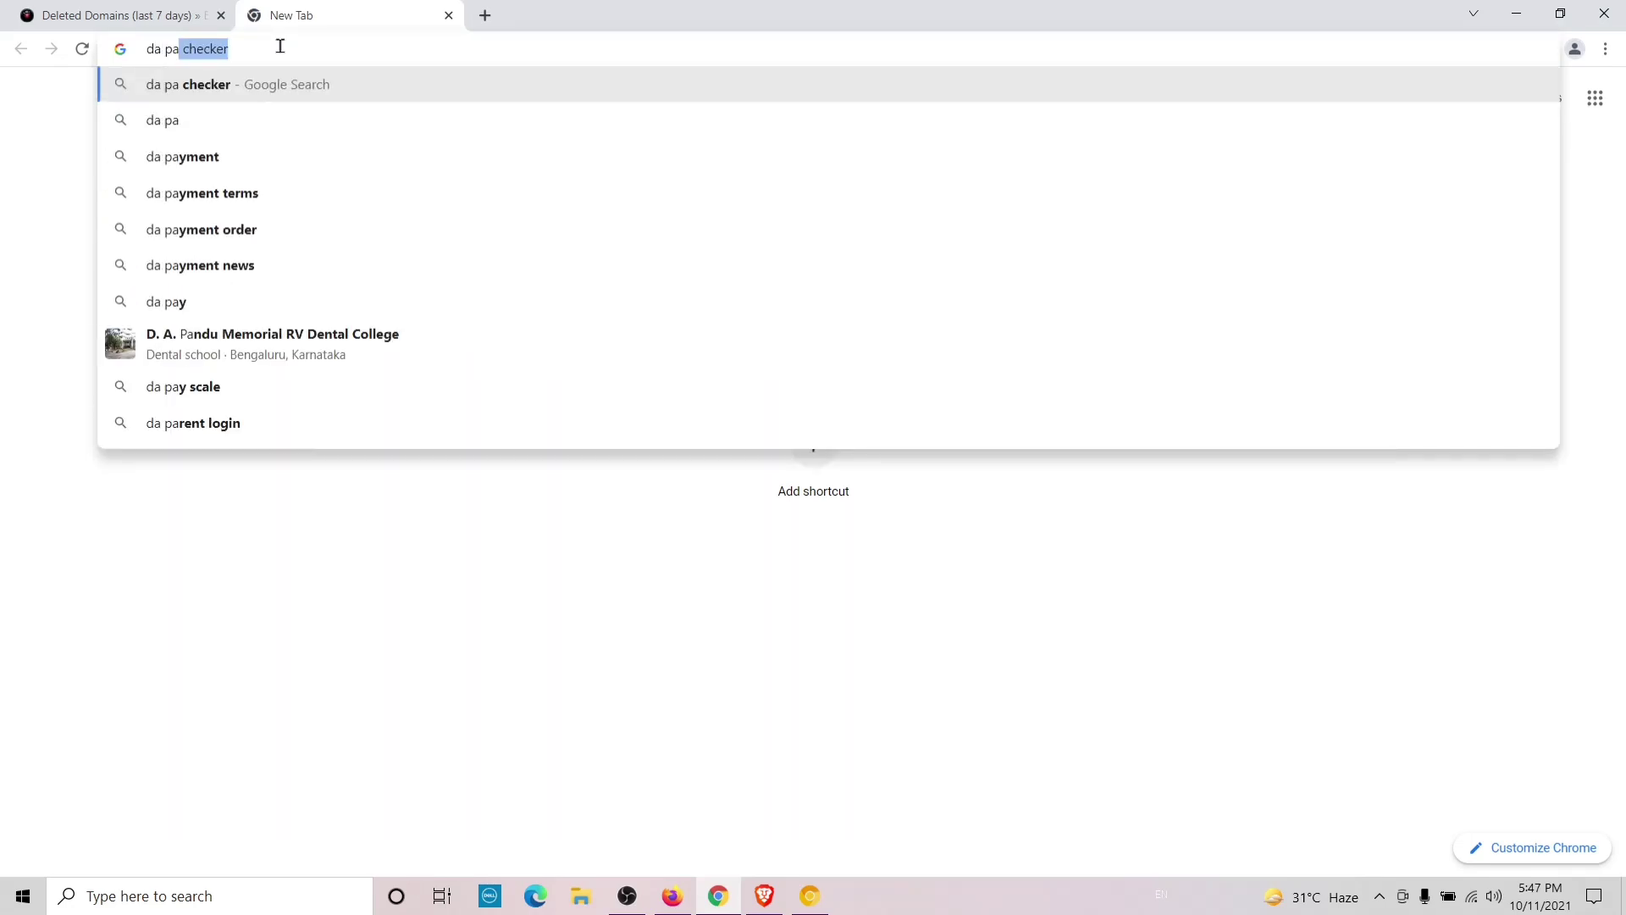
{"action": "key", "text": "Return"}
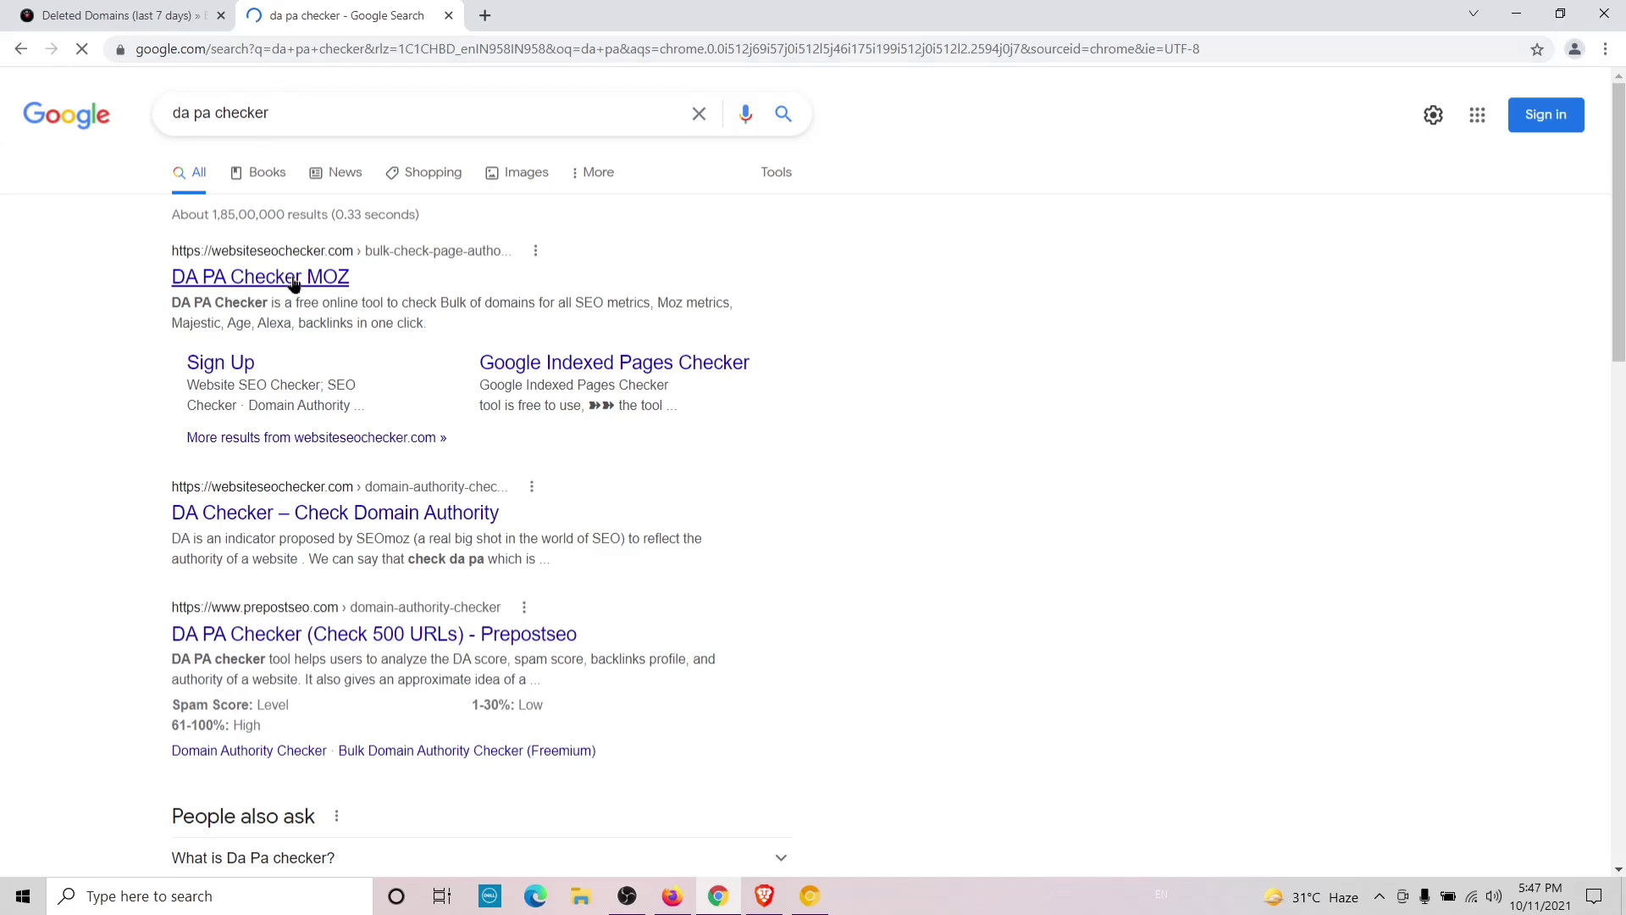
- Open the "DA PA Checker MOZ" result on websiteseochecker.com and paste AdventuresIndia.net as the URL to check
{"action": "left_click", "coordinate": [289, 283]}
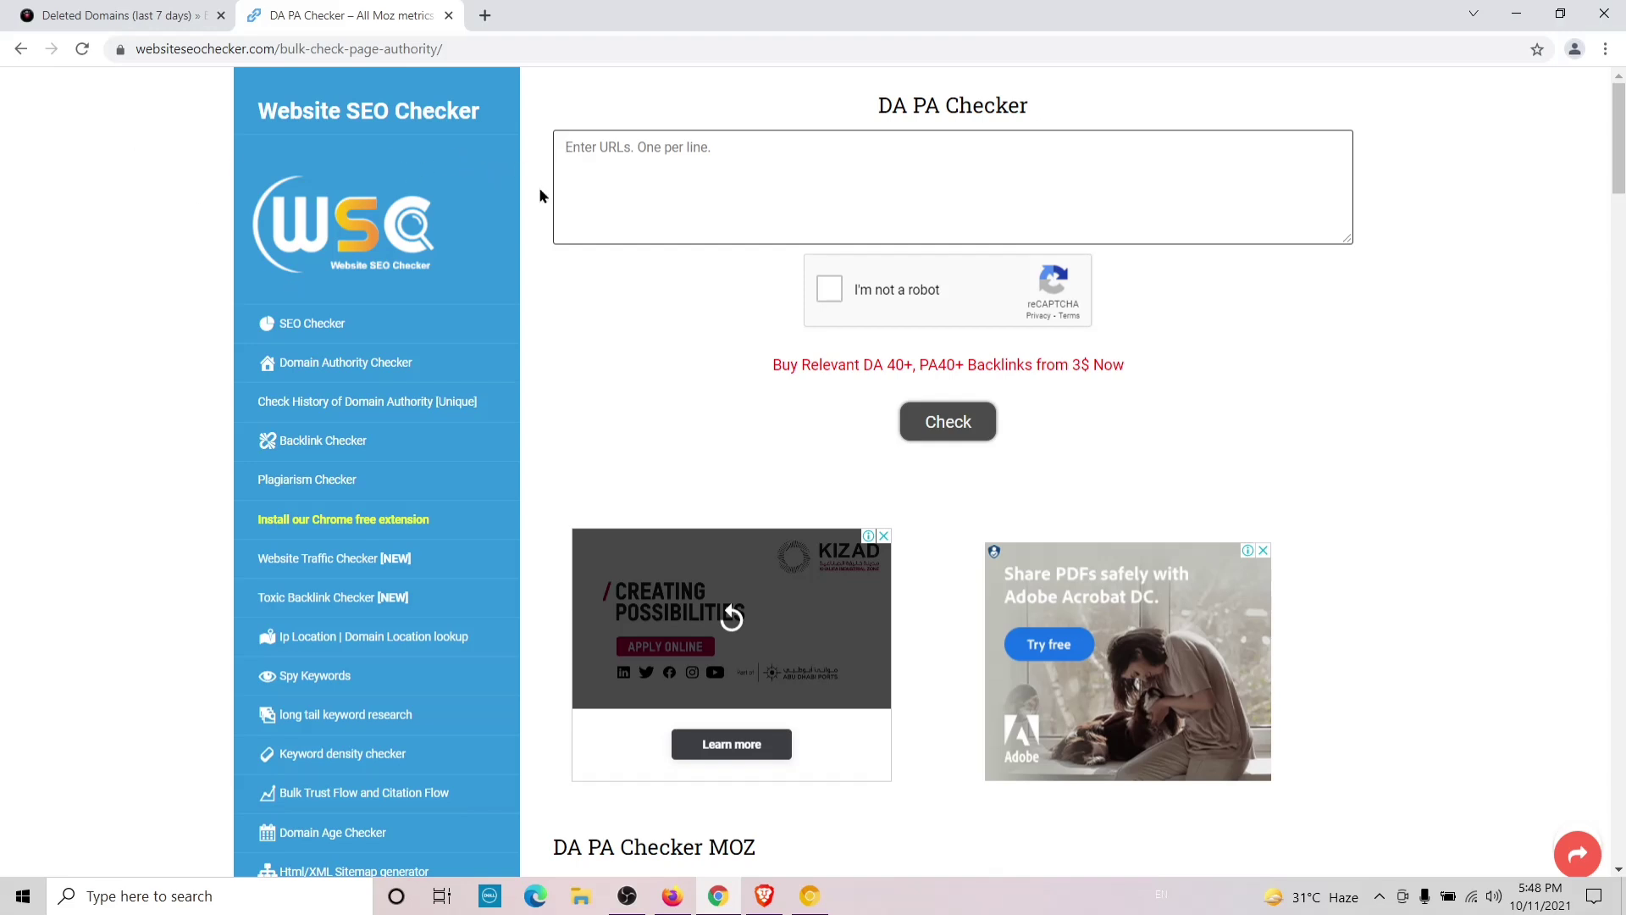
{"action": "right_click", "coordinate": [577, 145]}
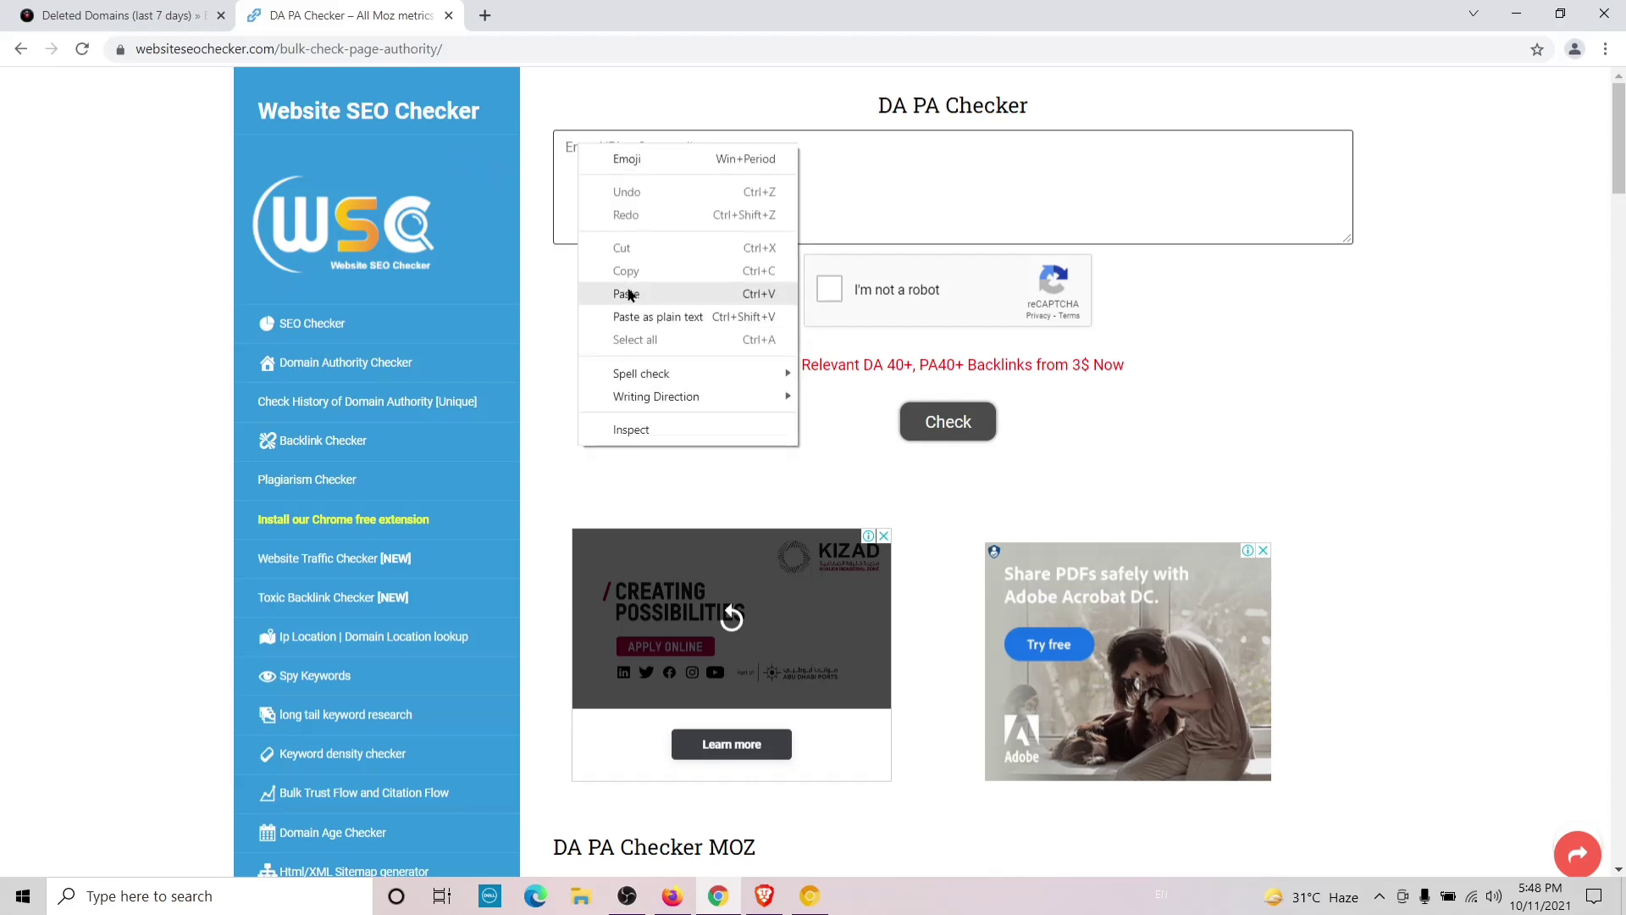
{"action": "left_click", "coordinate": [627, 294]}
- Complete the reCAPTCHA image challenges and run the DA PA check on AdventuresIndia.net
{"action": "left_click", "coordinate": [830, 292]}
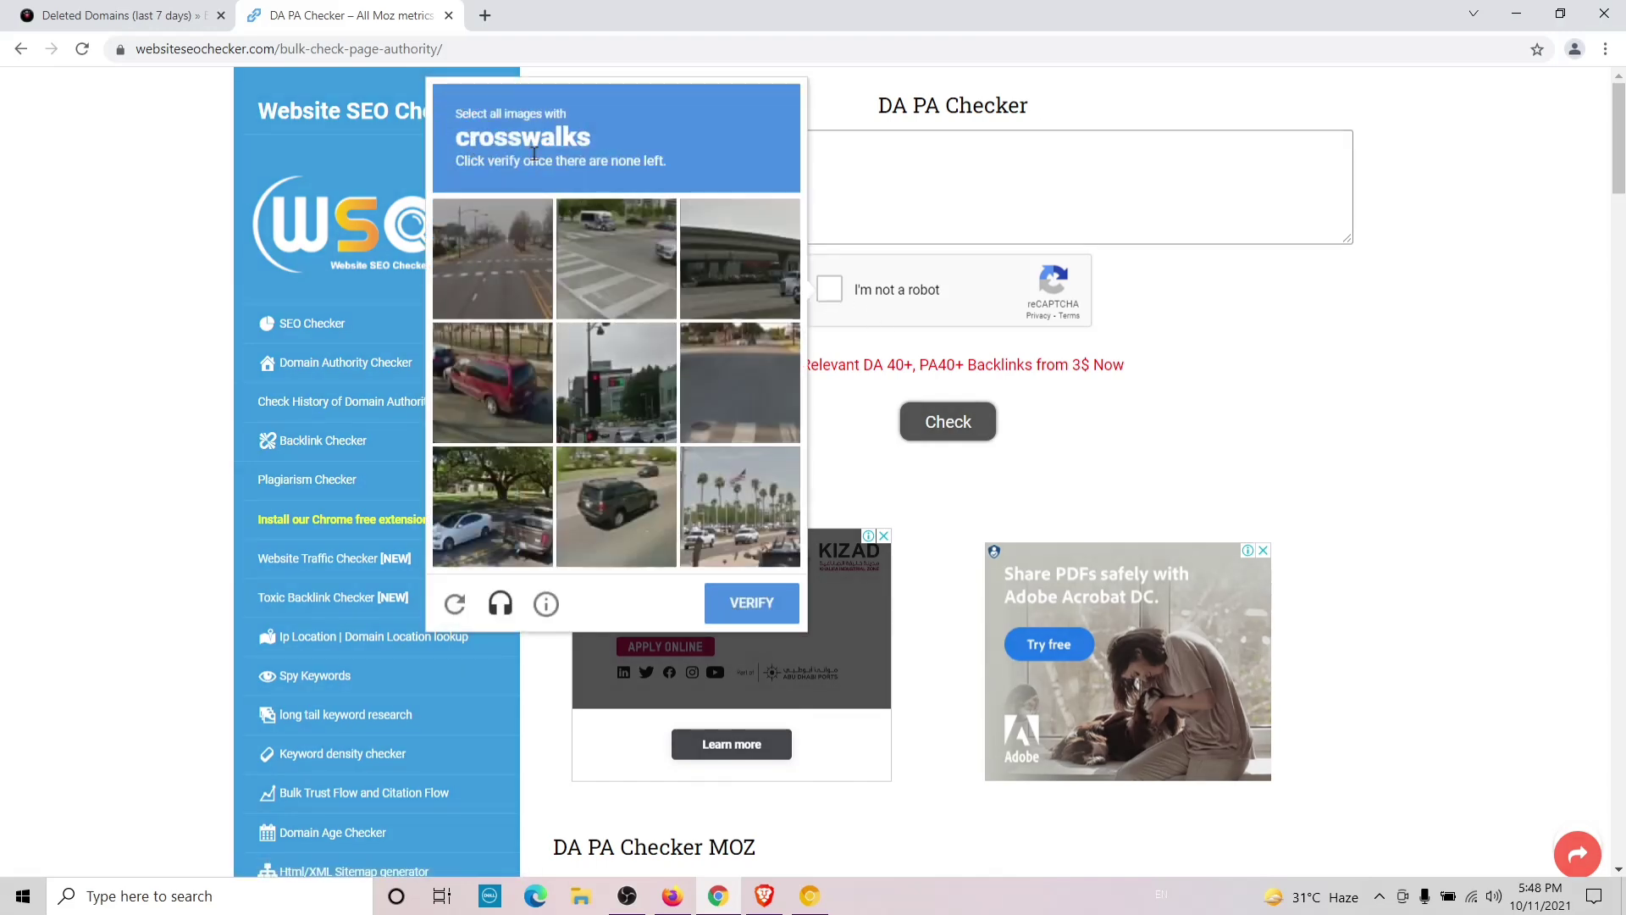
{"action": "left_click", "coordinate": [608, 281]}
{"action": "left_click", "coordinate": [735, 417]}
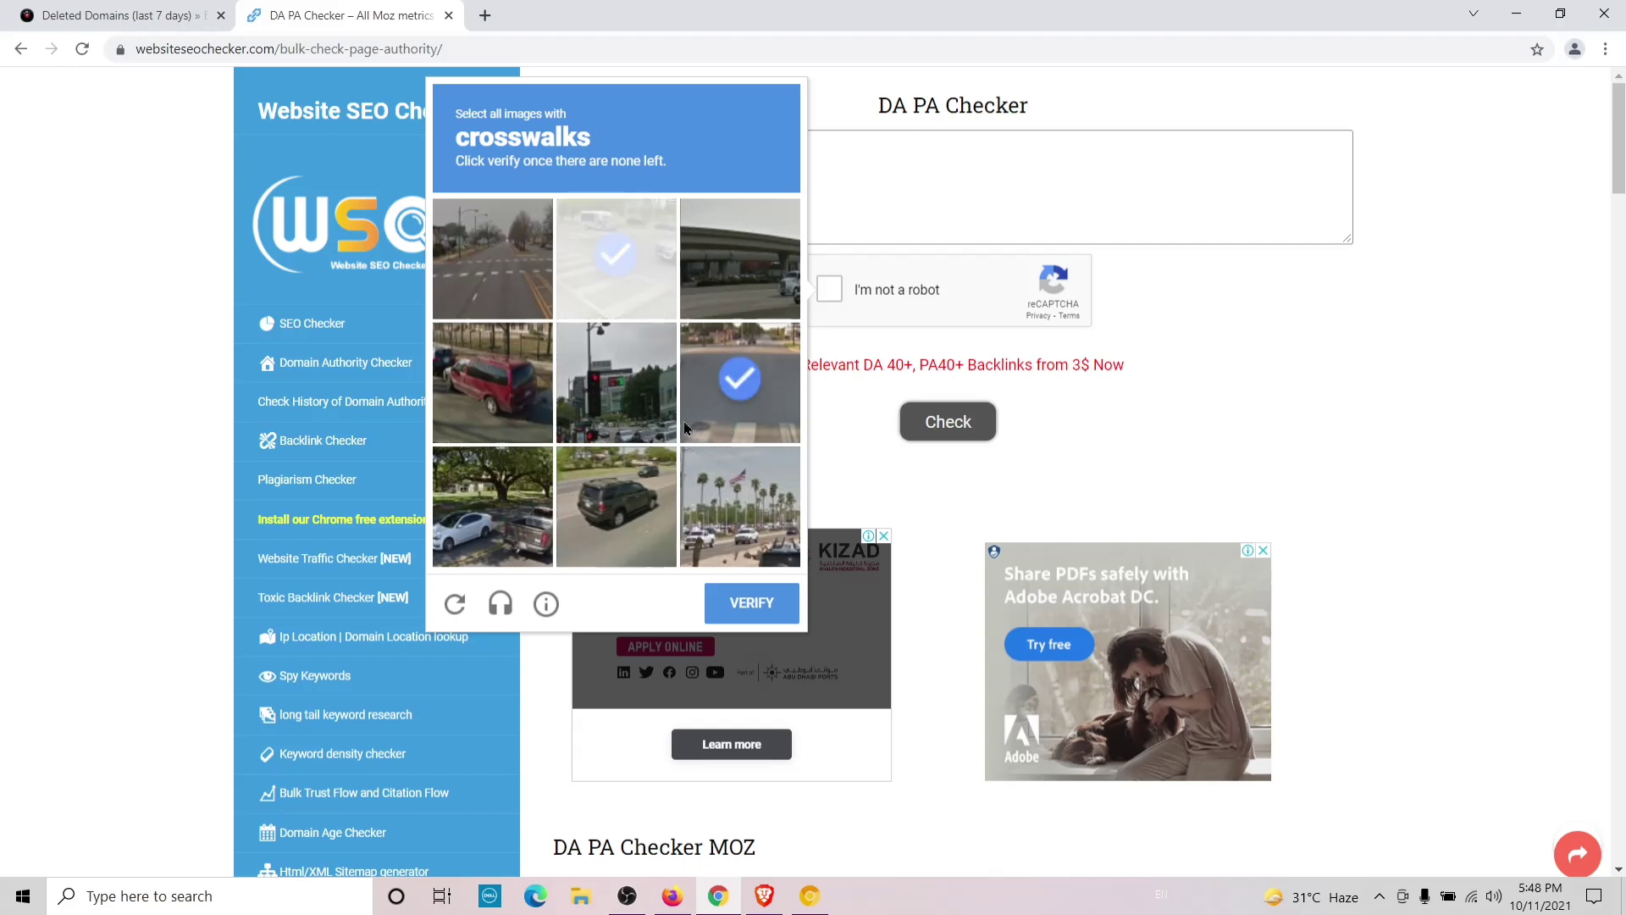
{"action": "left_click", "coordinate": [503, 278]}
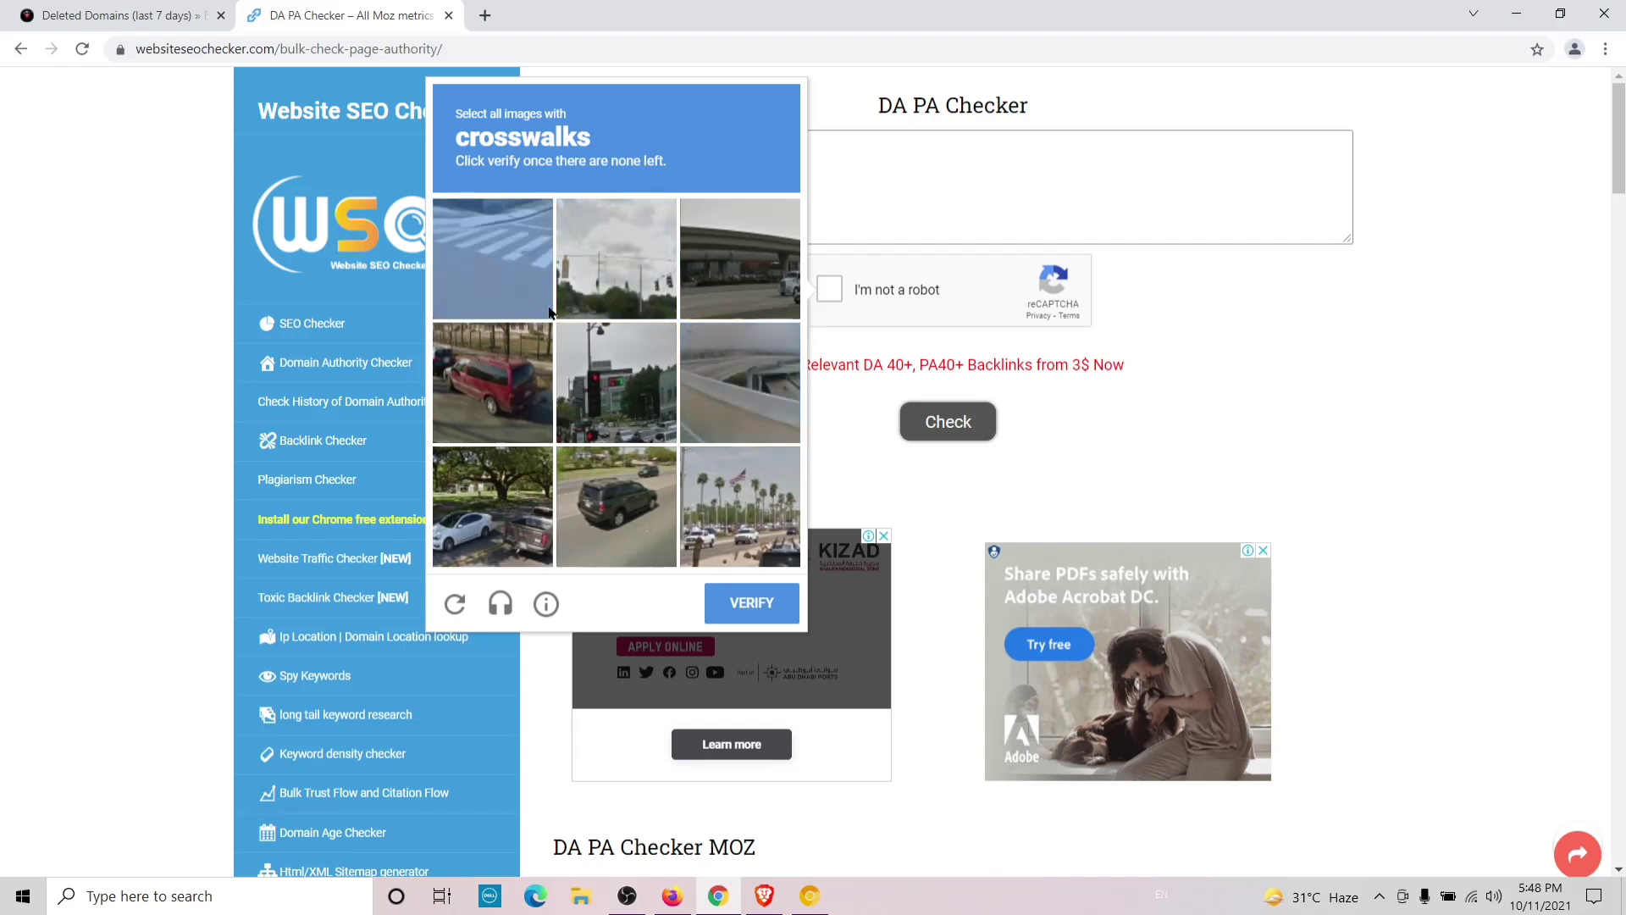
{"action": "left_click", "coordinate": [526, 294]}
{"action": "left_click", "coordinate": [758, 610]}
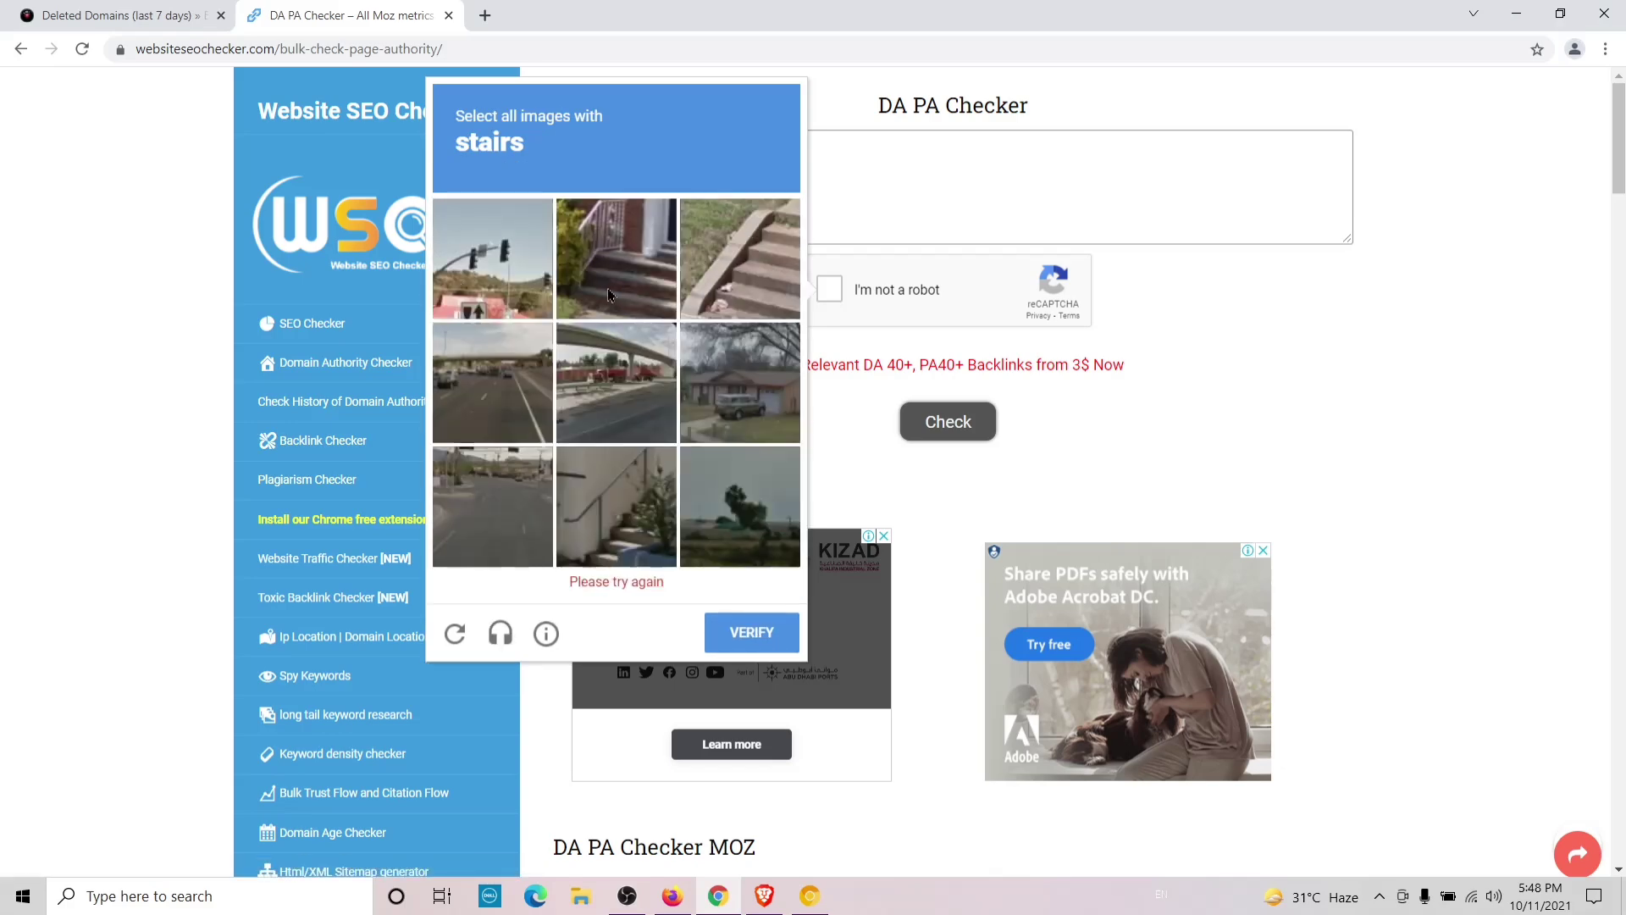
{"action": "left_click", "coordinate": [618, 292]}
{"action": "left_click", "coordinate": [765, 302]}
{"action": "left_click", "coordinate": [631, 501]}
{"action": "left_click", "coordinate": [749, 619]}
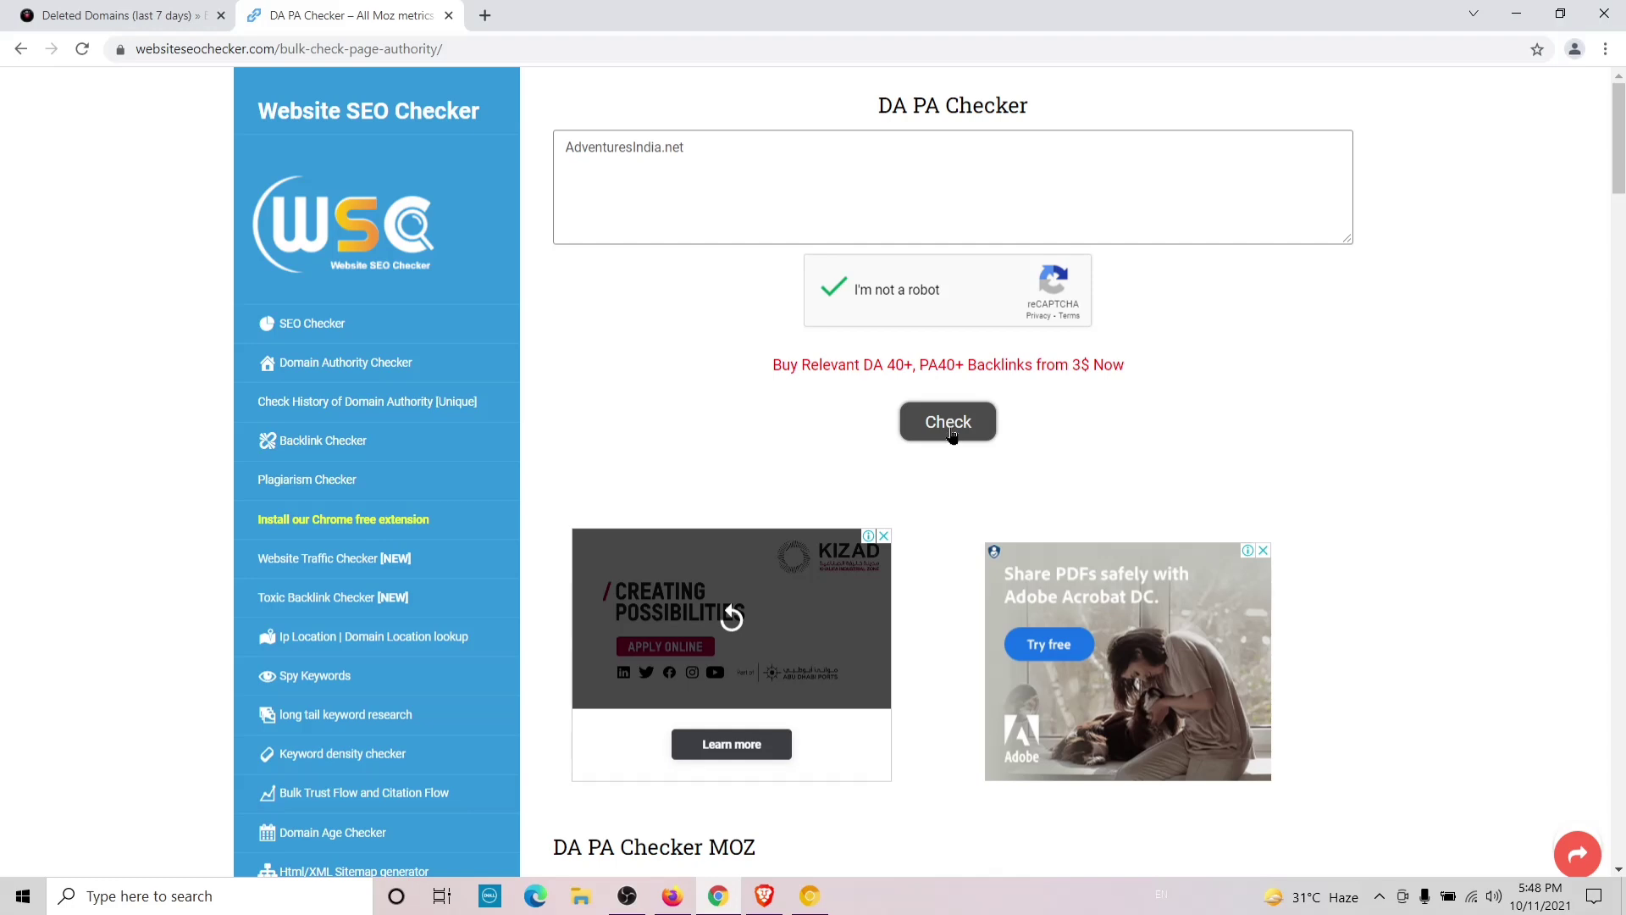
{"action": "left_click", "coordinate": [948, 437]}
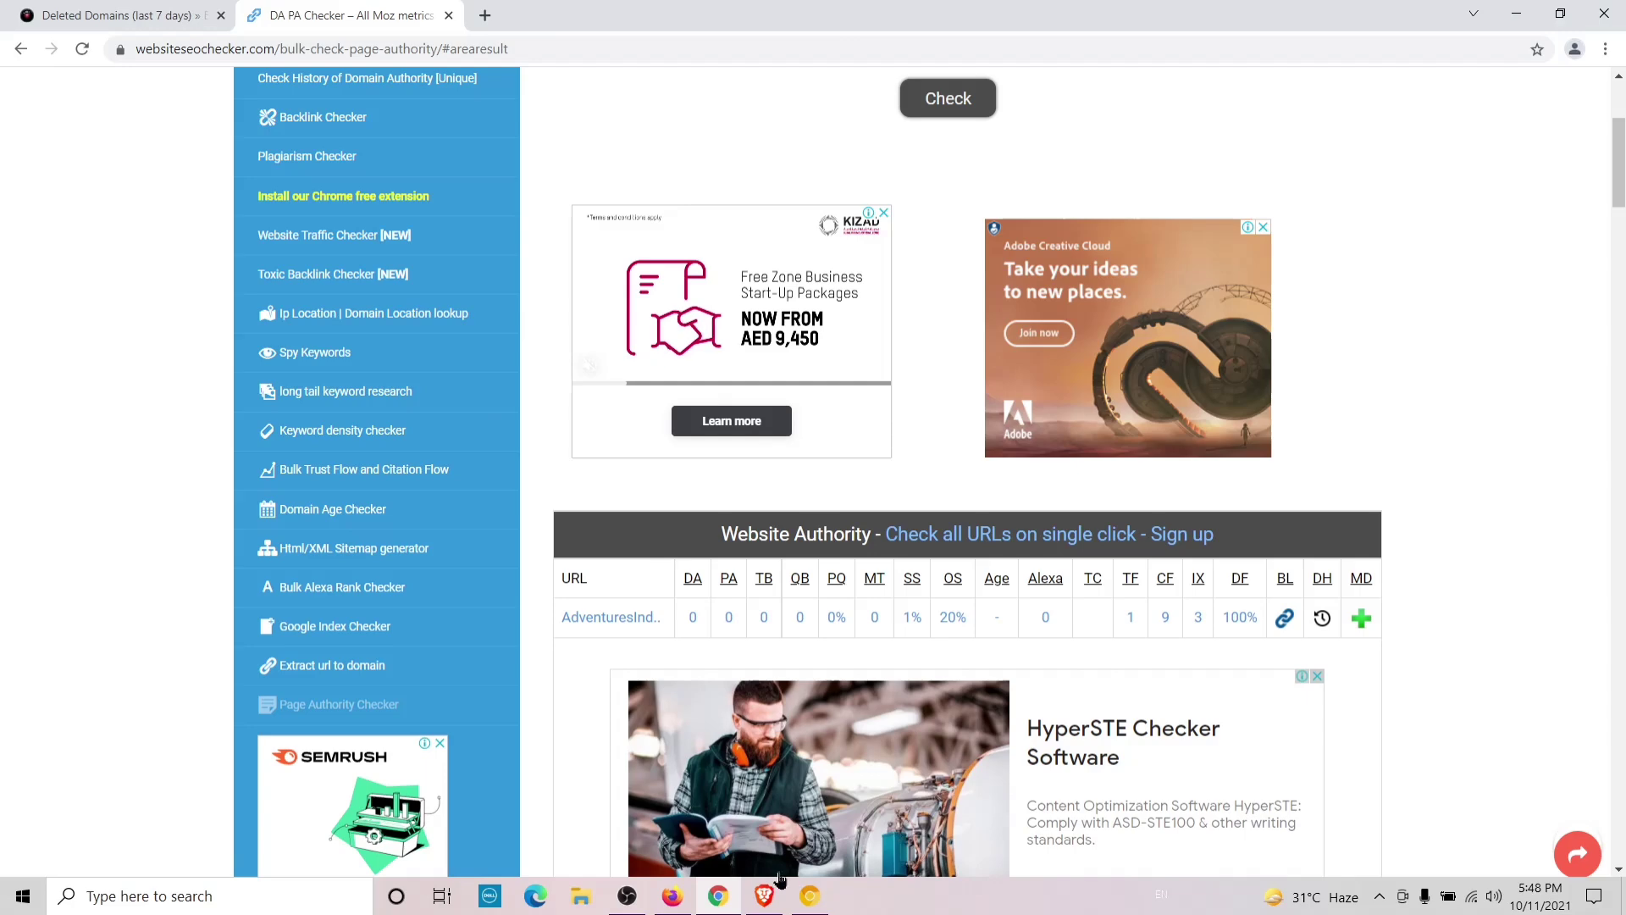
- Switch to the Brave browser and search Google for site:AdventuresIndia.net to check the domain's indexing
{"action": "left_click", "coordinate": [753, 898]}
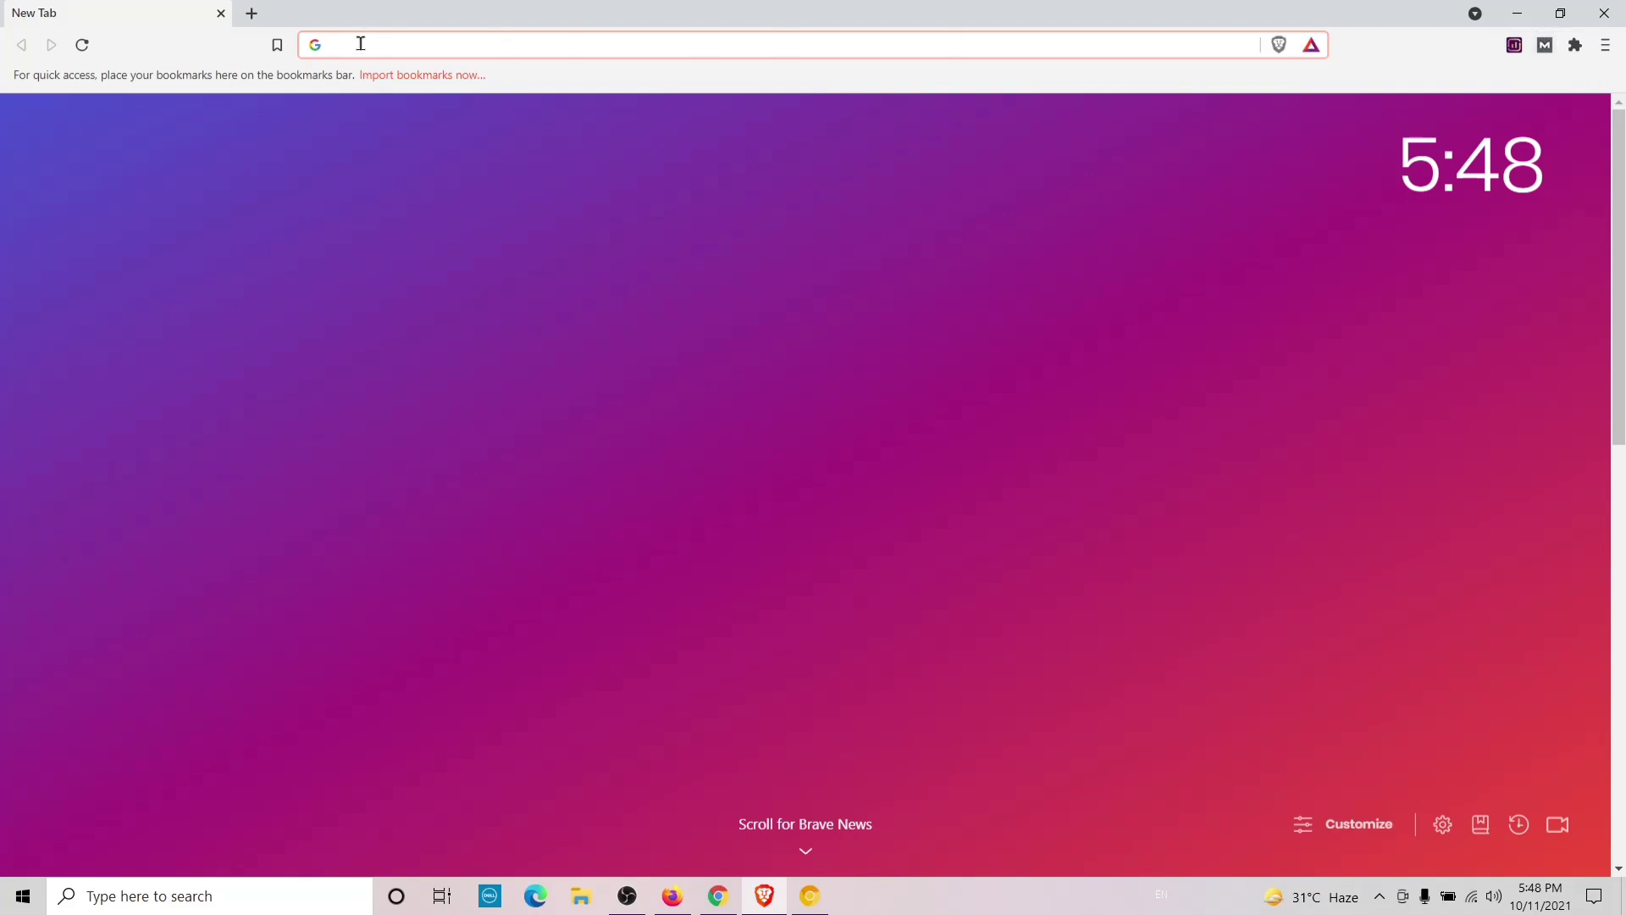
{"action": "type", "text": "site"}
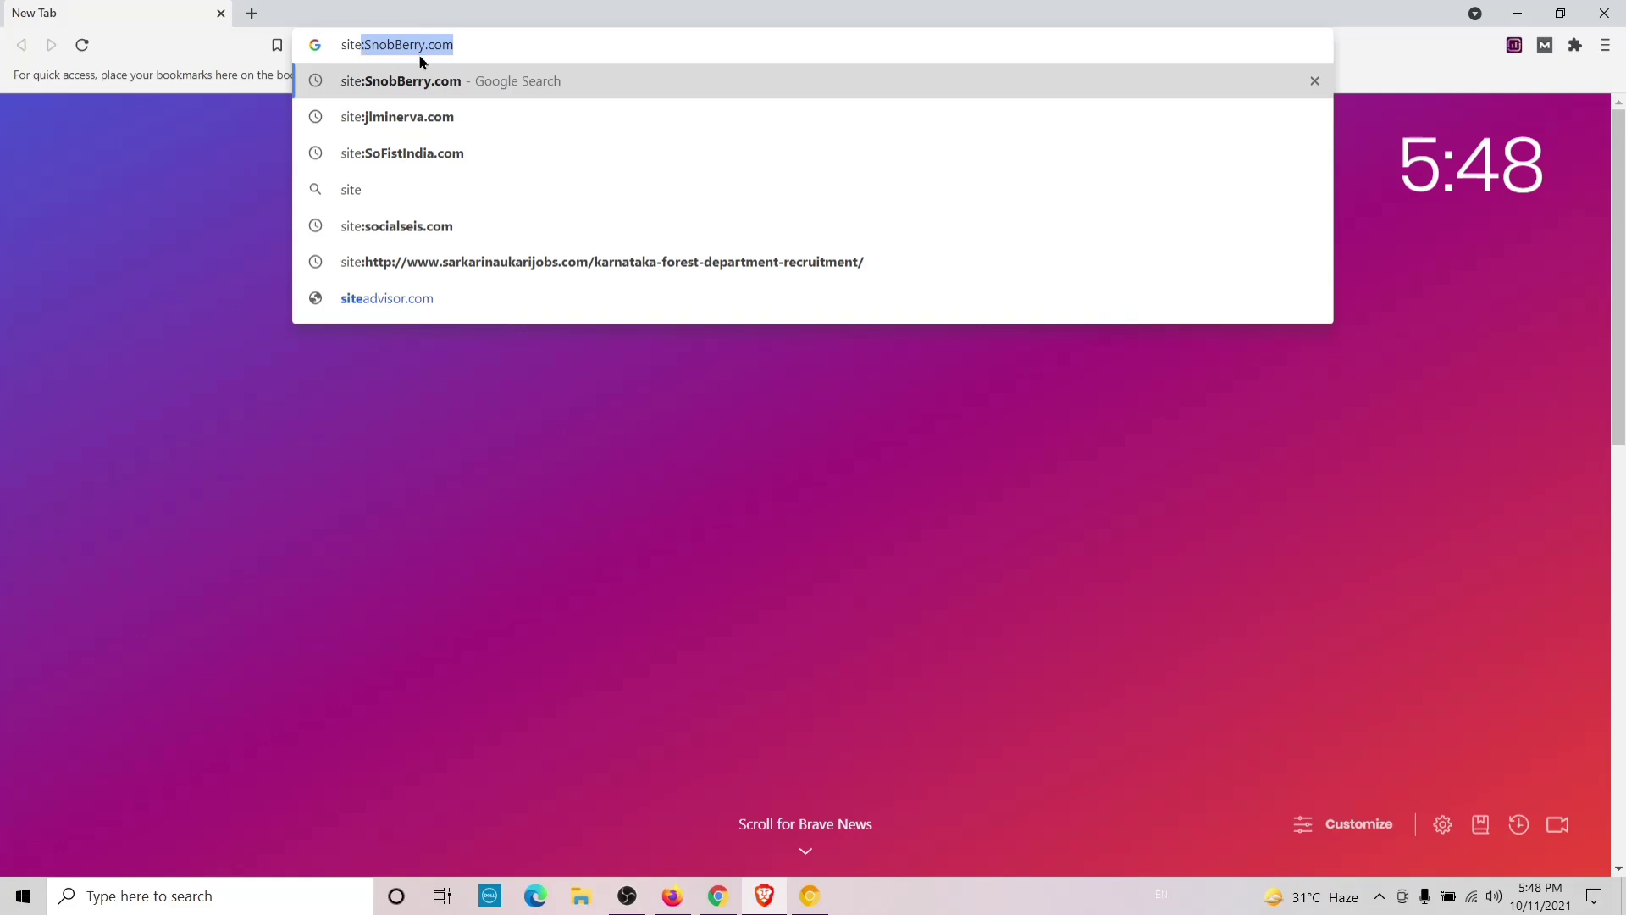
{"action": "type", "text": ":"}
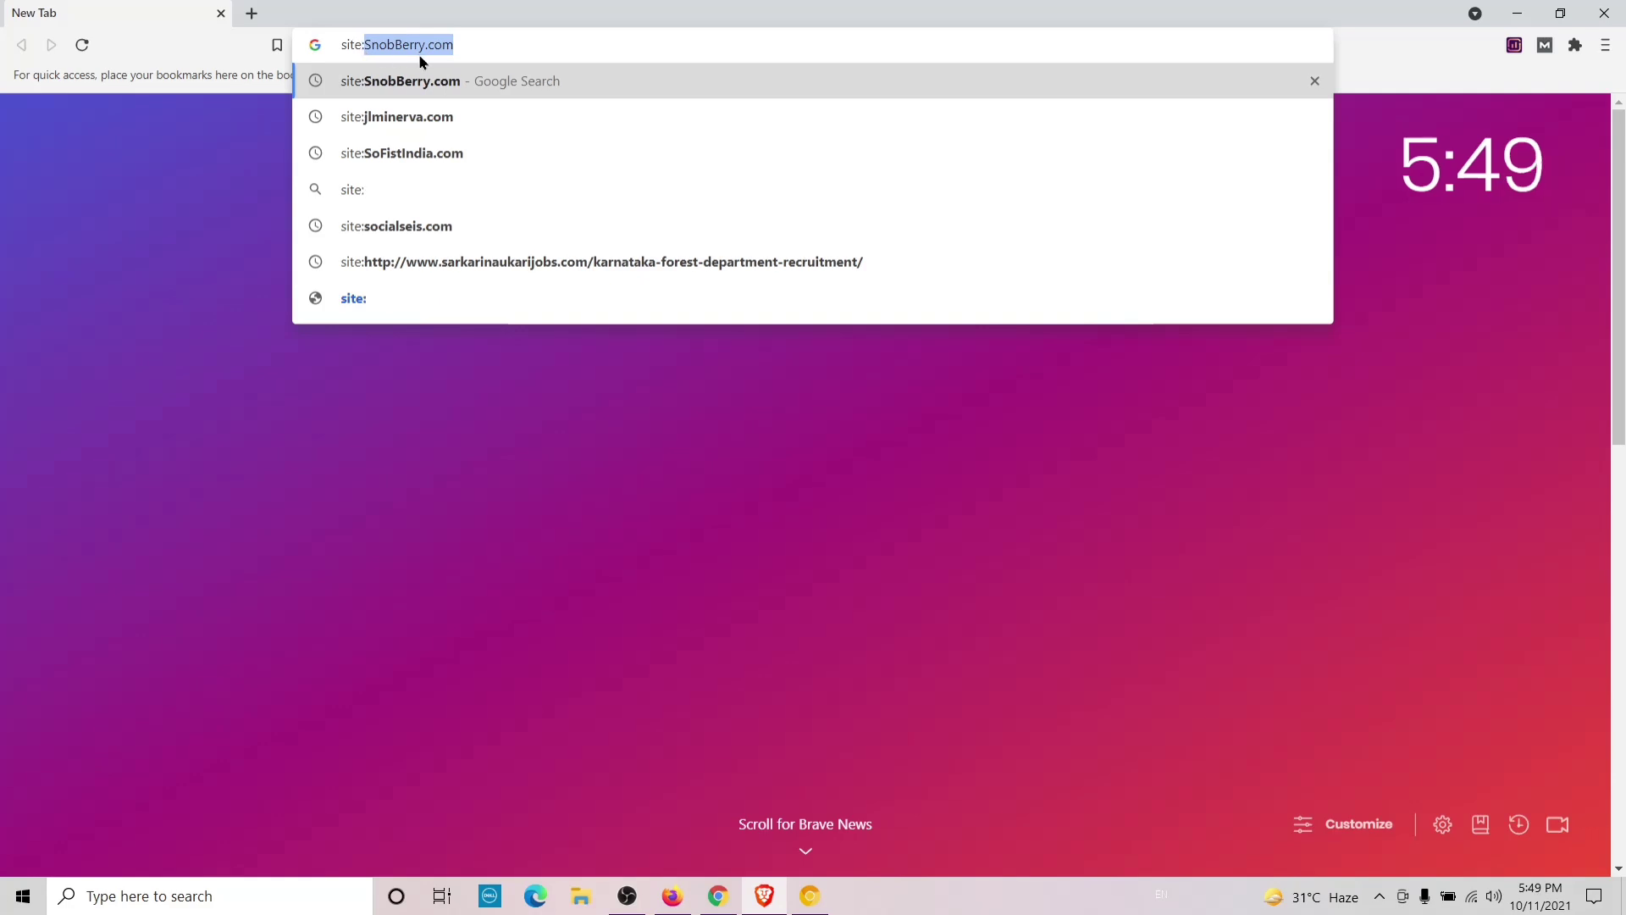
{"action": "type", "text": "AdventuresIndia.net"}
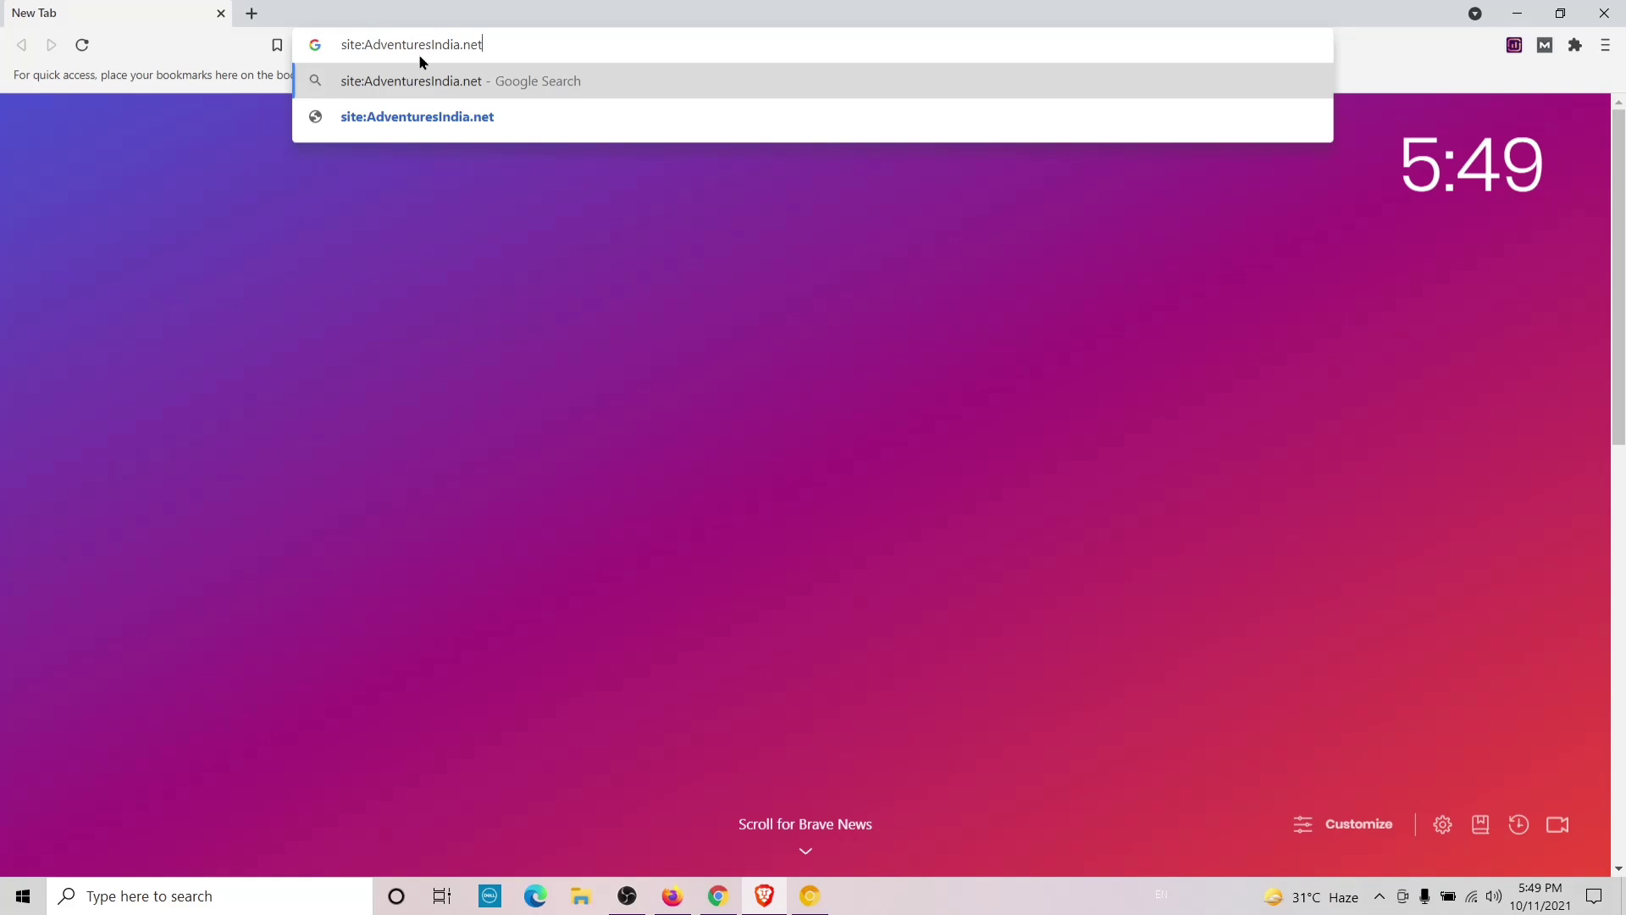
{"action": "key", "text": "Return"}
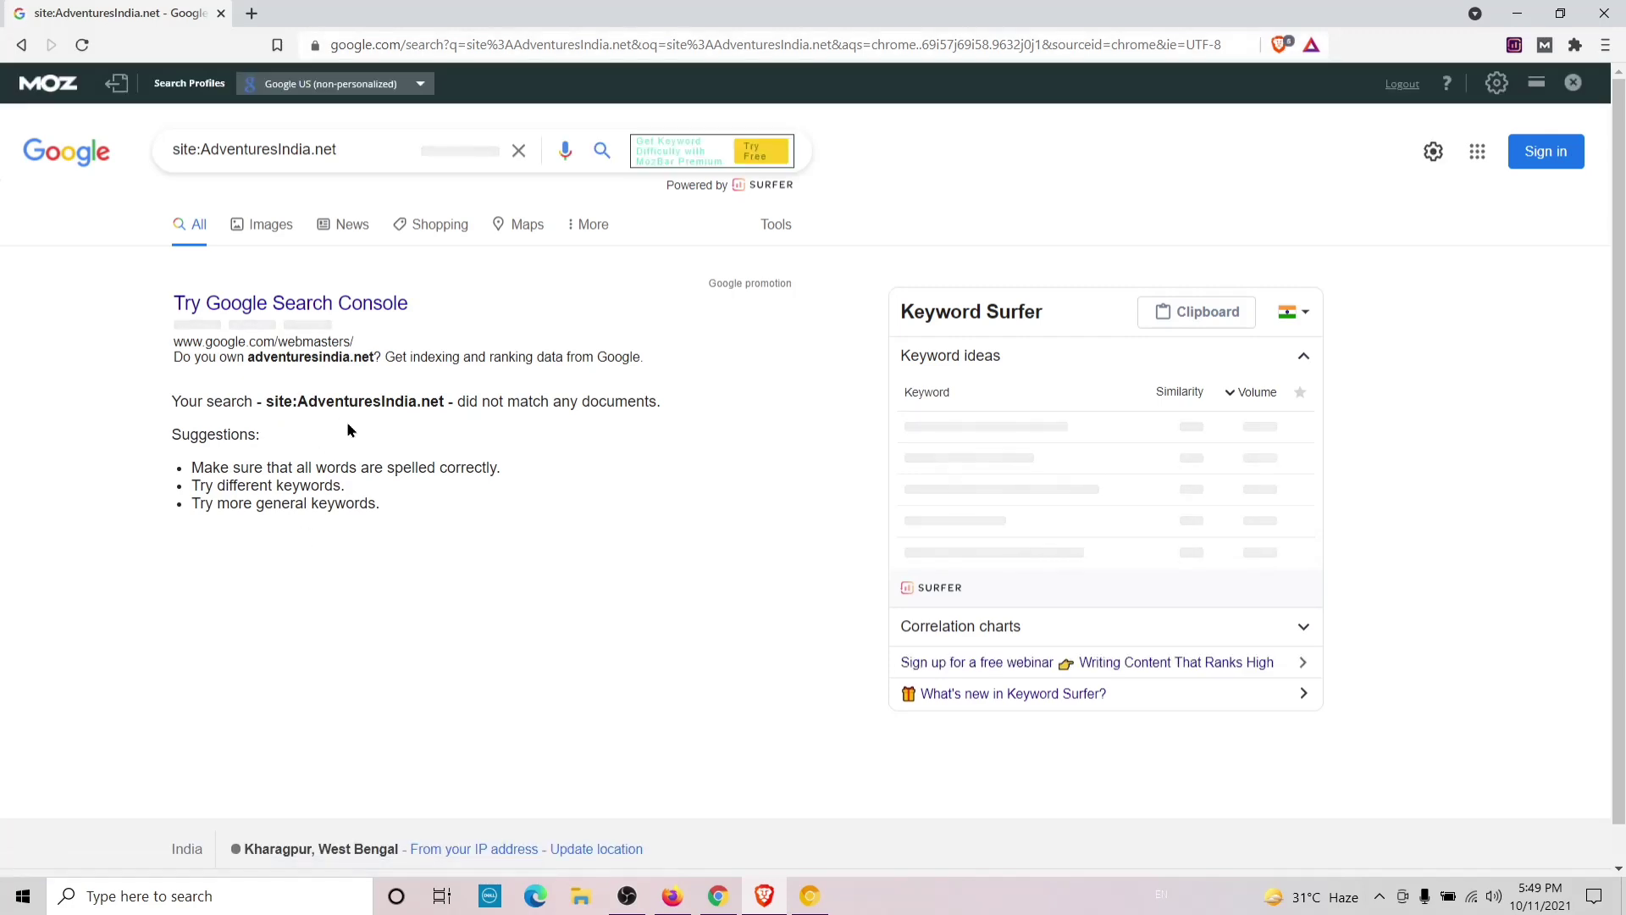
- Return to the ExpiredDomains.net list in Chrome, compare AdventuresIndia.net with its site: search in Brave, and review the domains sorted by DP
{"action": "left_click", "coordinate": [712, 906]}
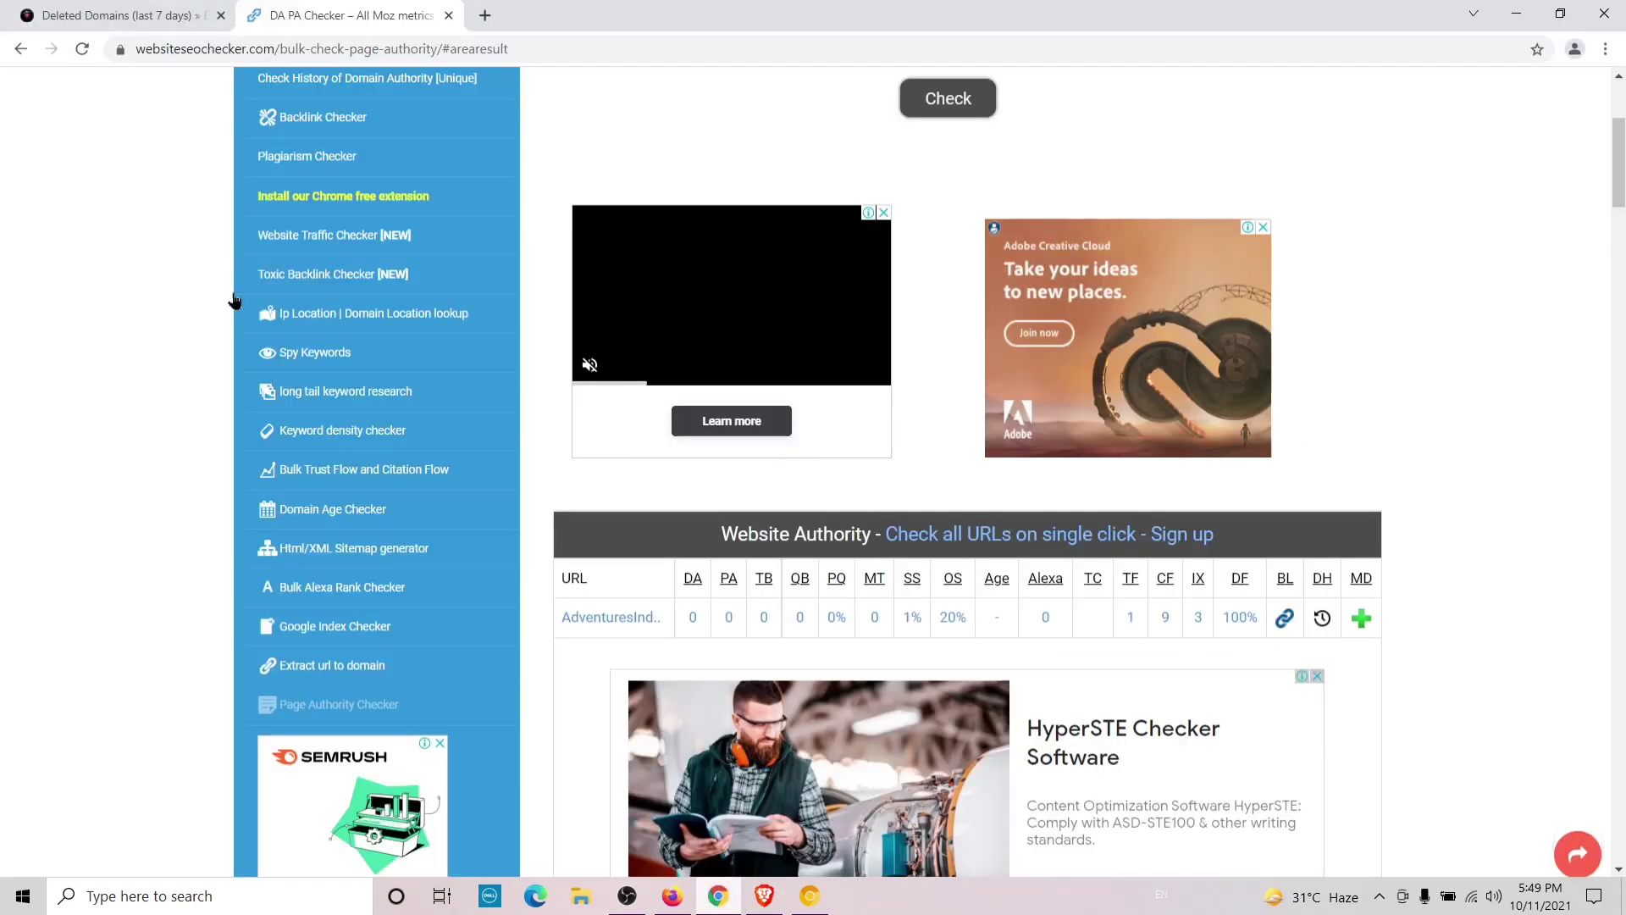
{"action": "left_click", "coordinate": [127, 15]}
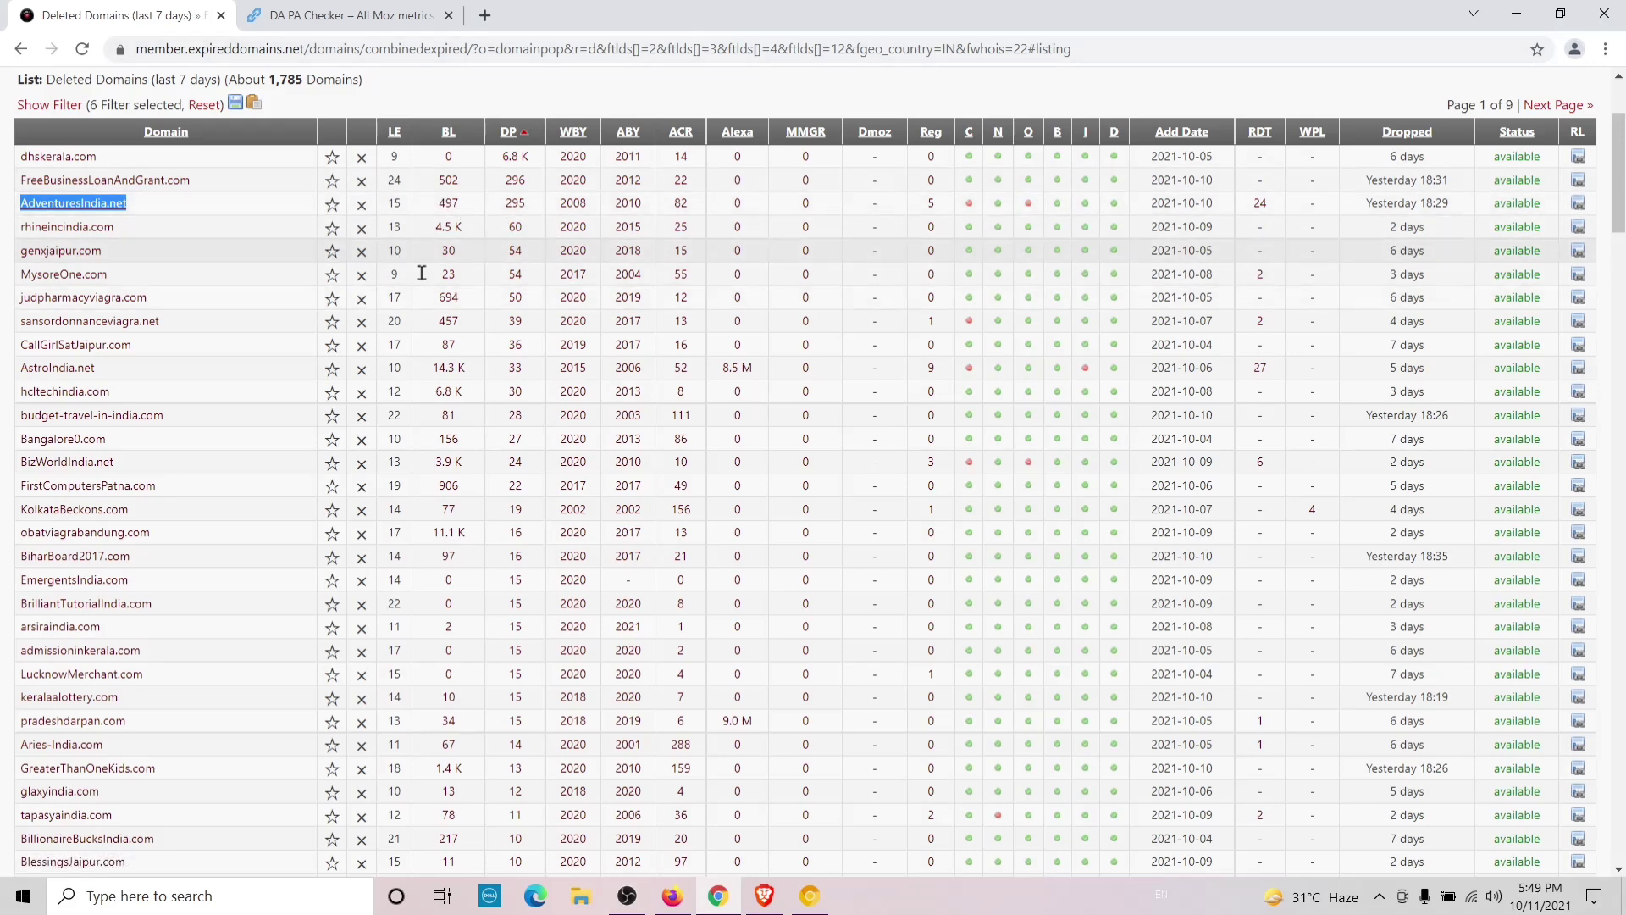
{"action": "left_click", "coordinate": [765, 898]}
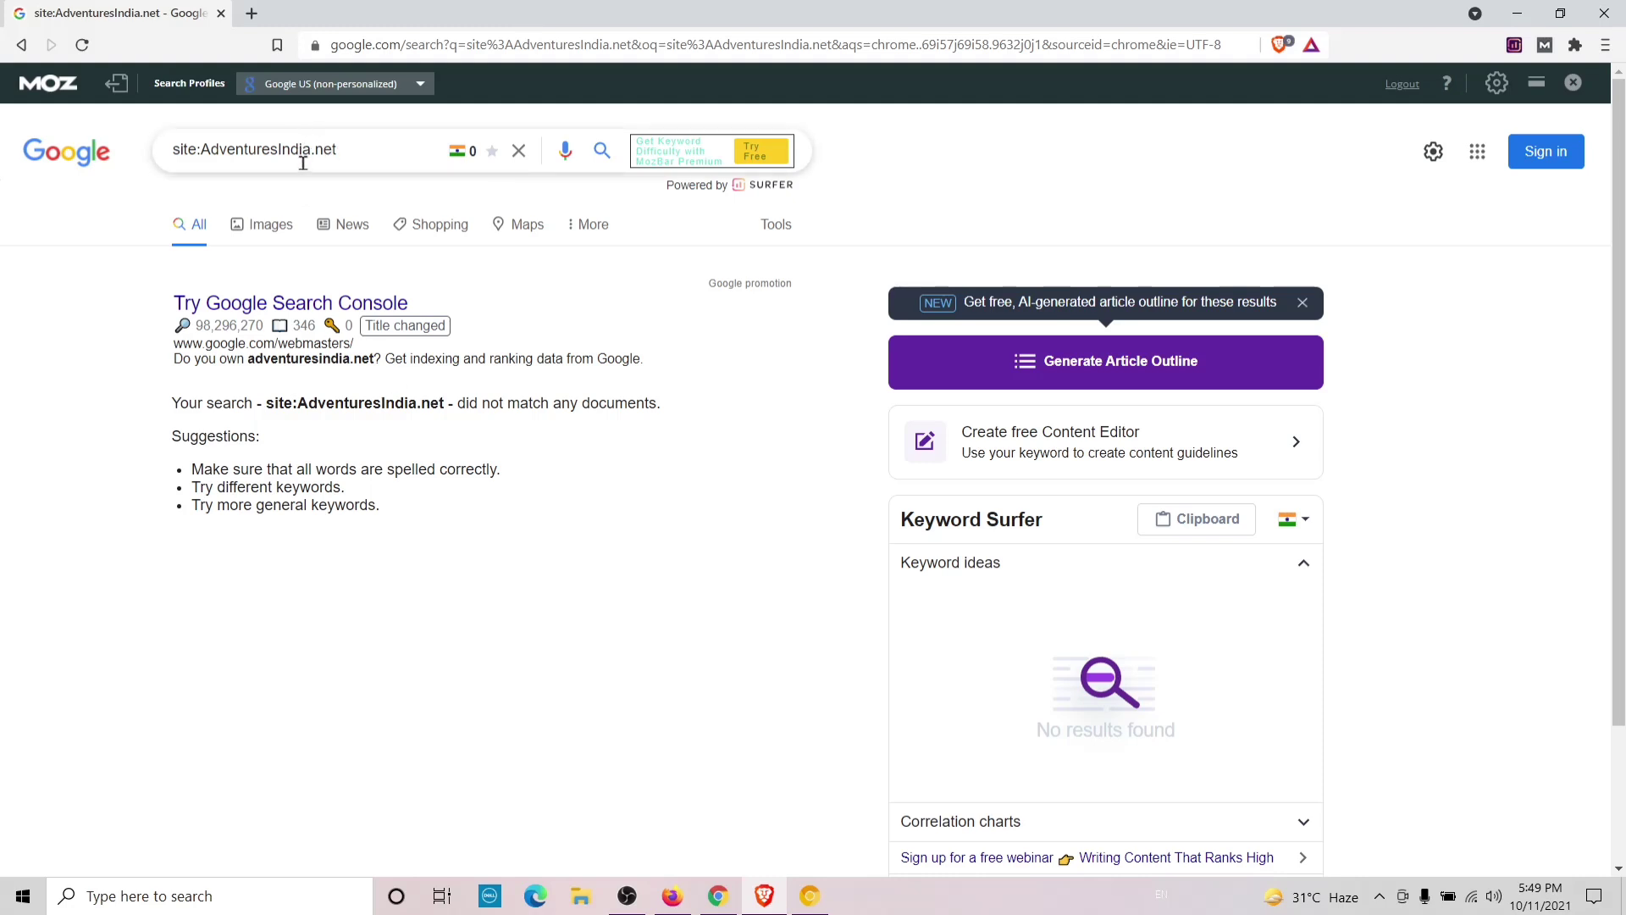
{"action": "left_click", "coordinate": [716, 895]}
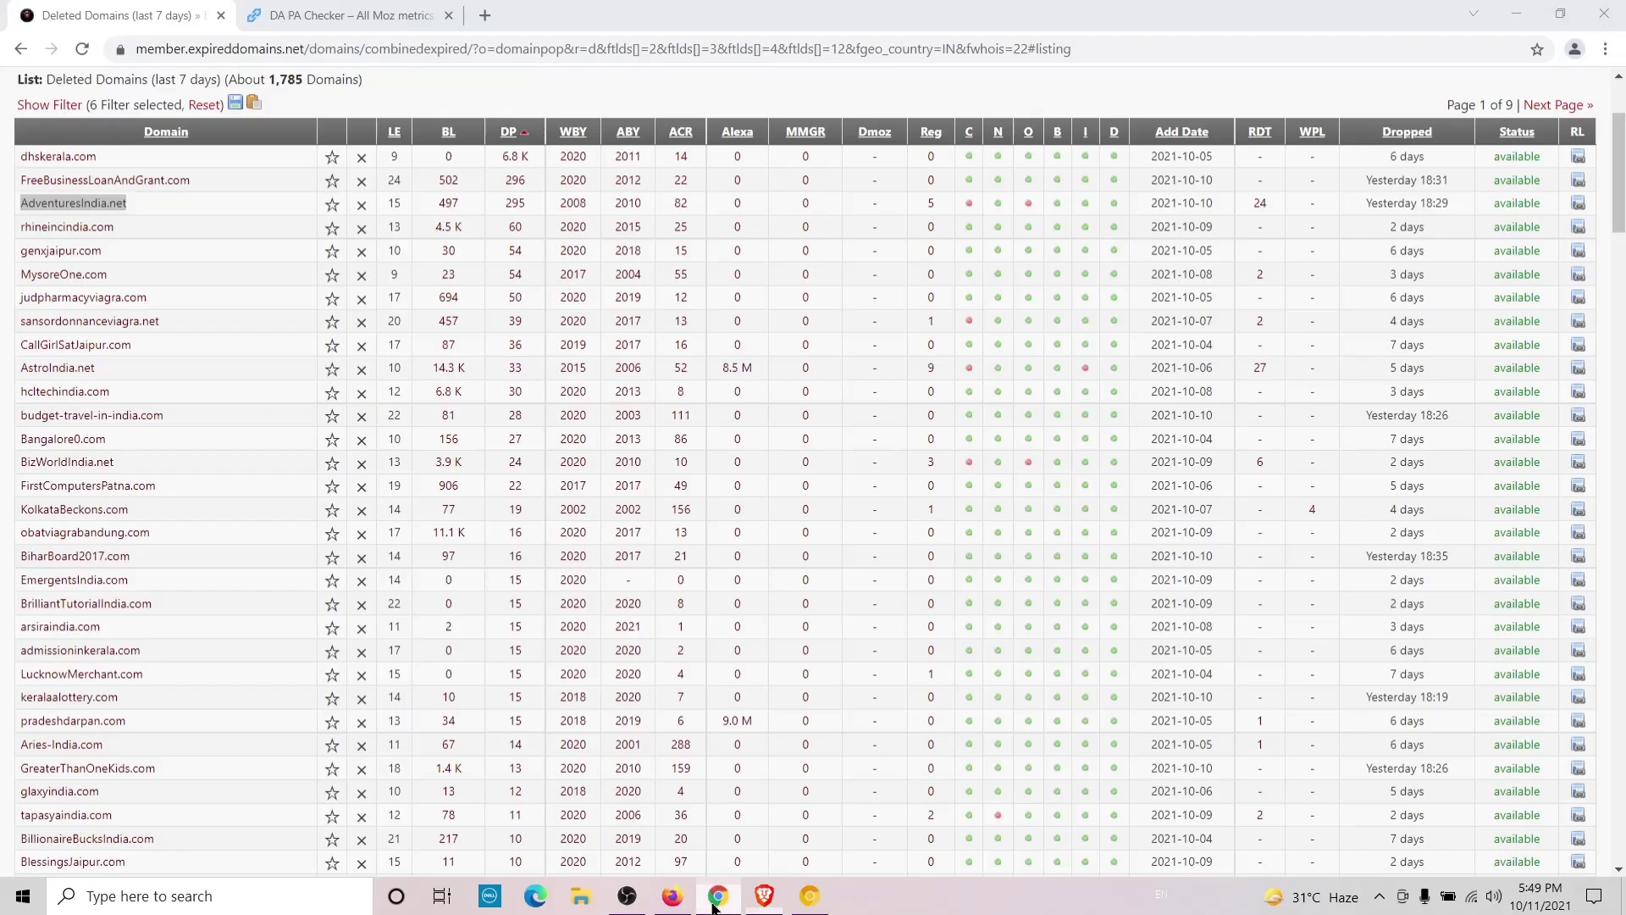
{"action": "left_click", "coordinate": [333, 206]}
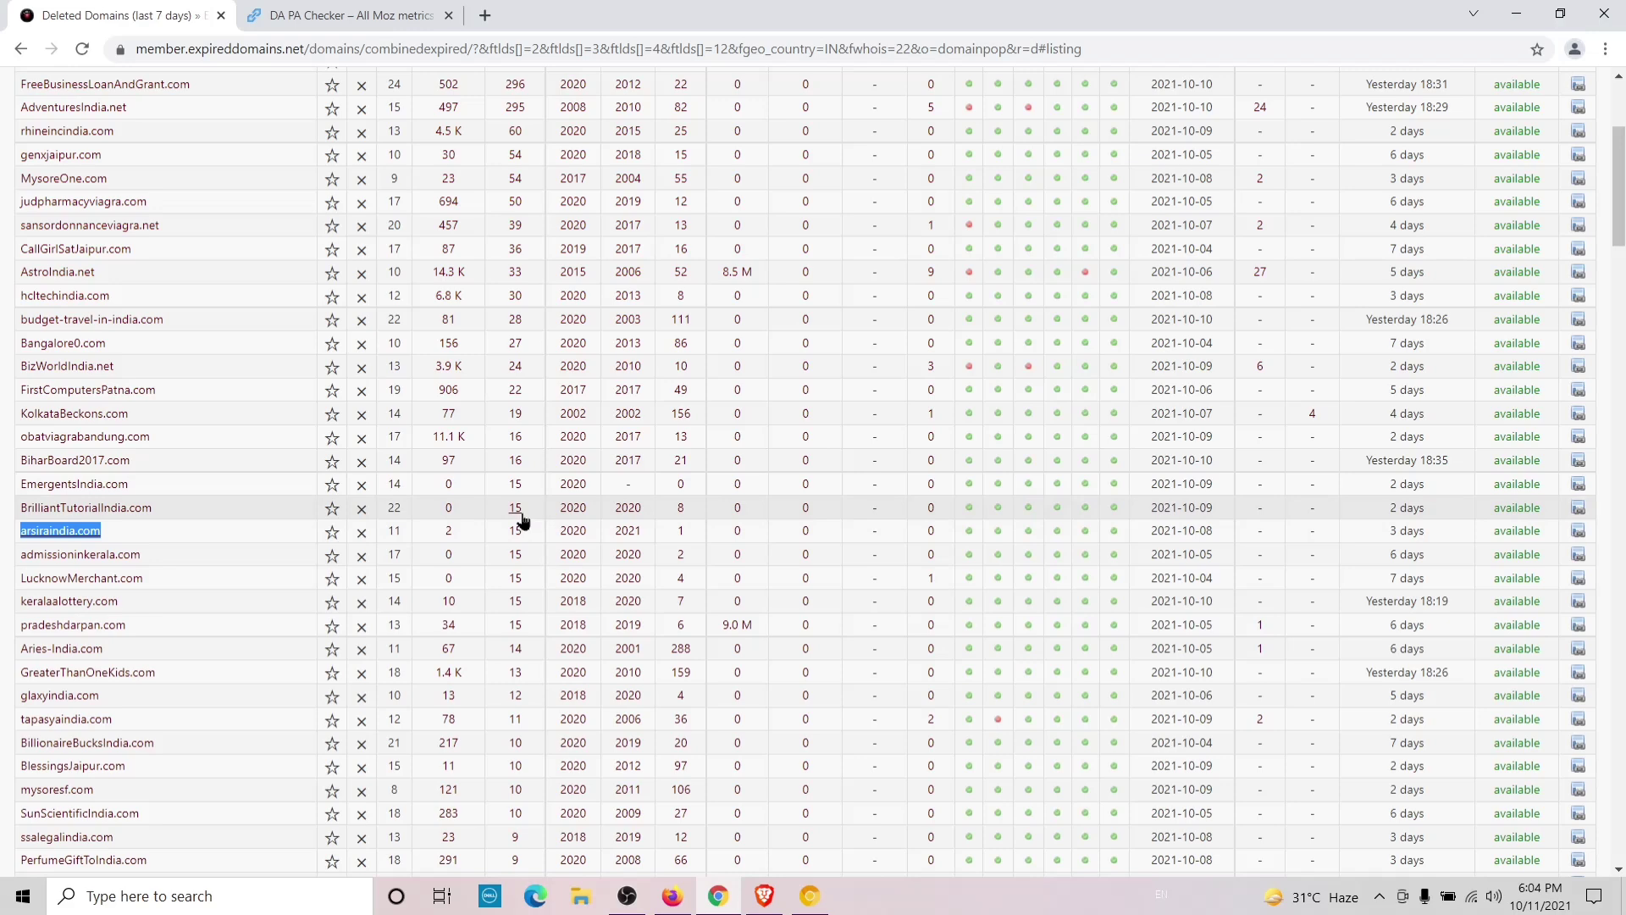
{"action": "scroll", "coordinate": [516, 525], "scroll_direction": "up", "scroll_amount": 4}
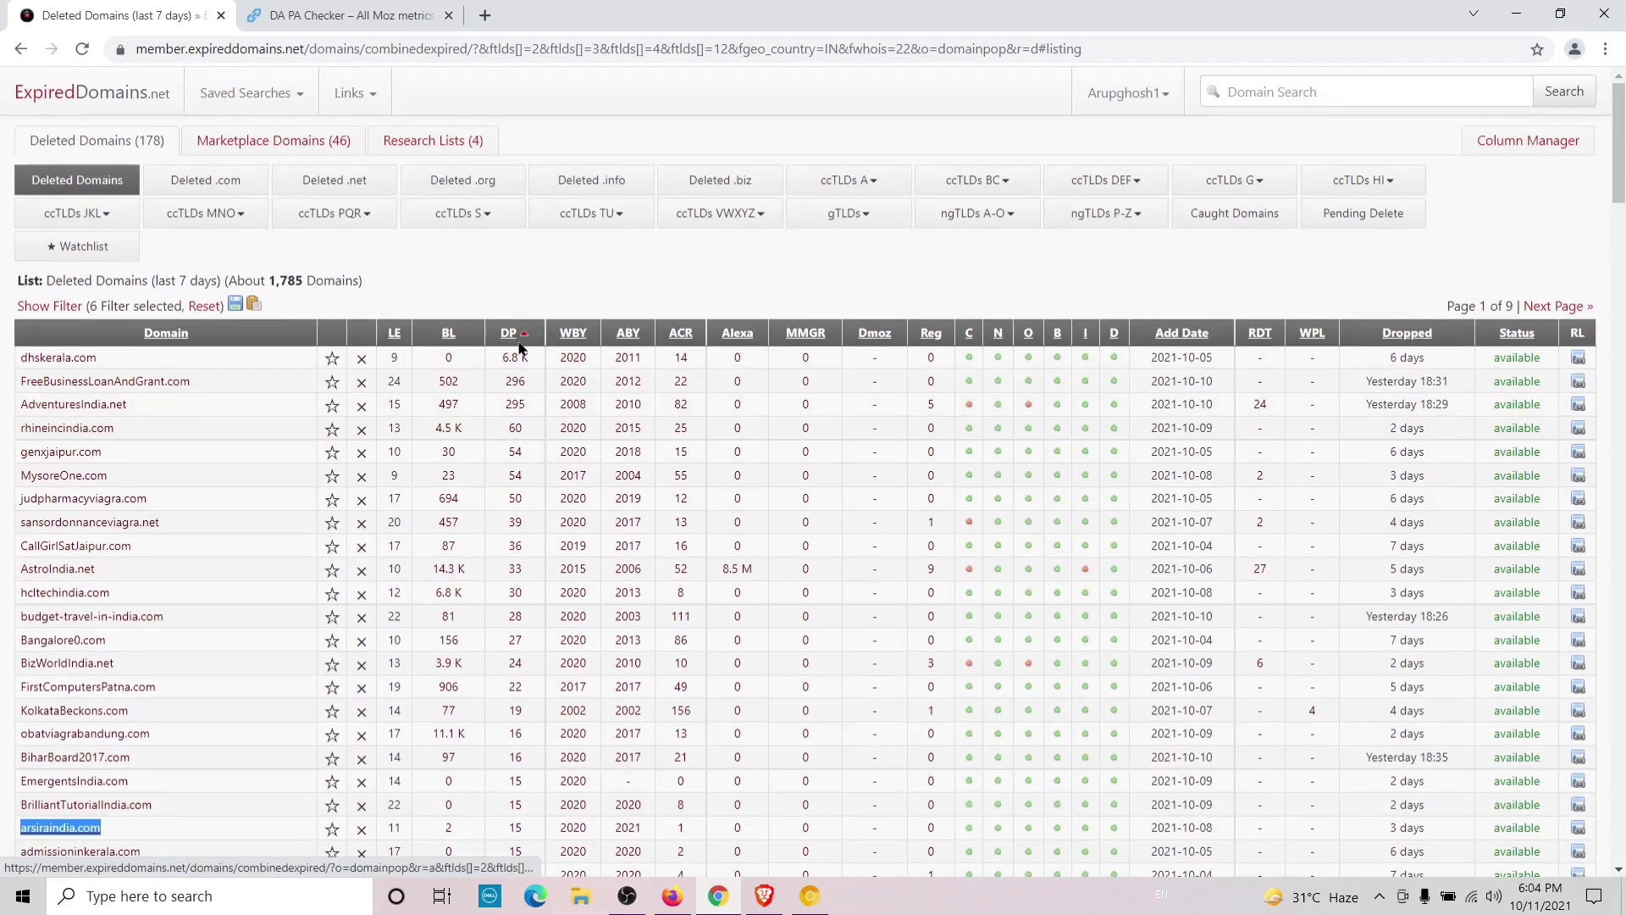
{"action": "scroll", "coordinate": [513, 508], "scroll_direction": "down", "scroll_amount": 4}
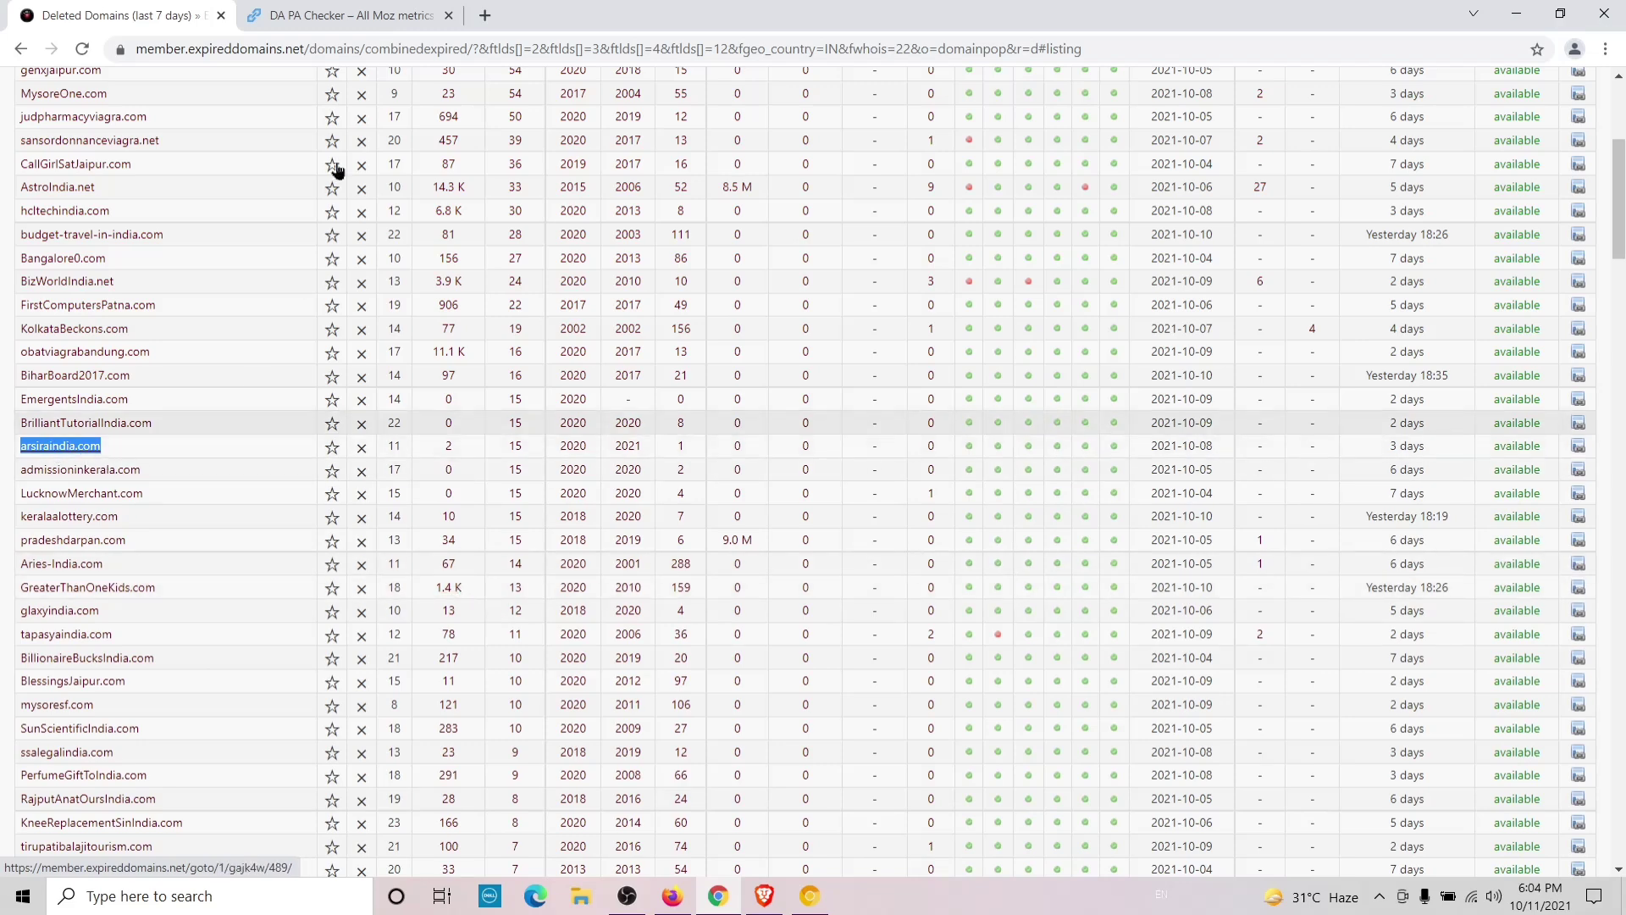
- Review the authority metrics of arsiraindia.com in the DA PA Checker and its site: search results in Brave
{"action": "left_click", "coordinate": [351, 16]}
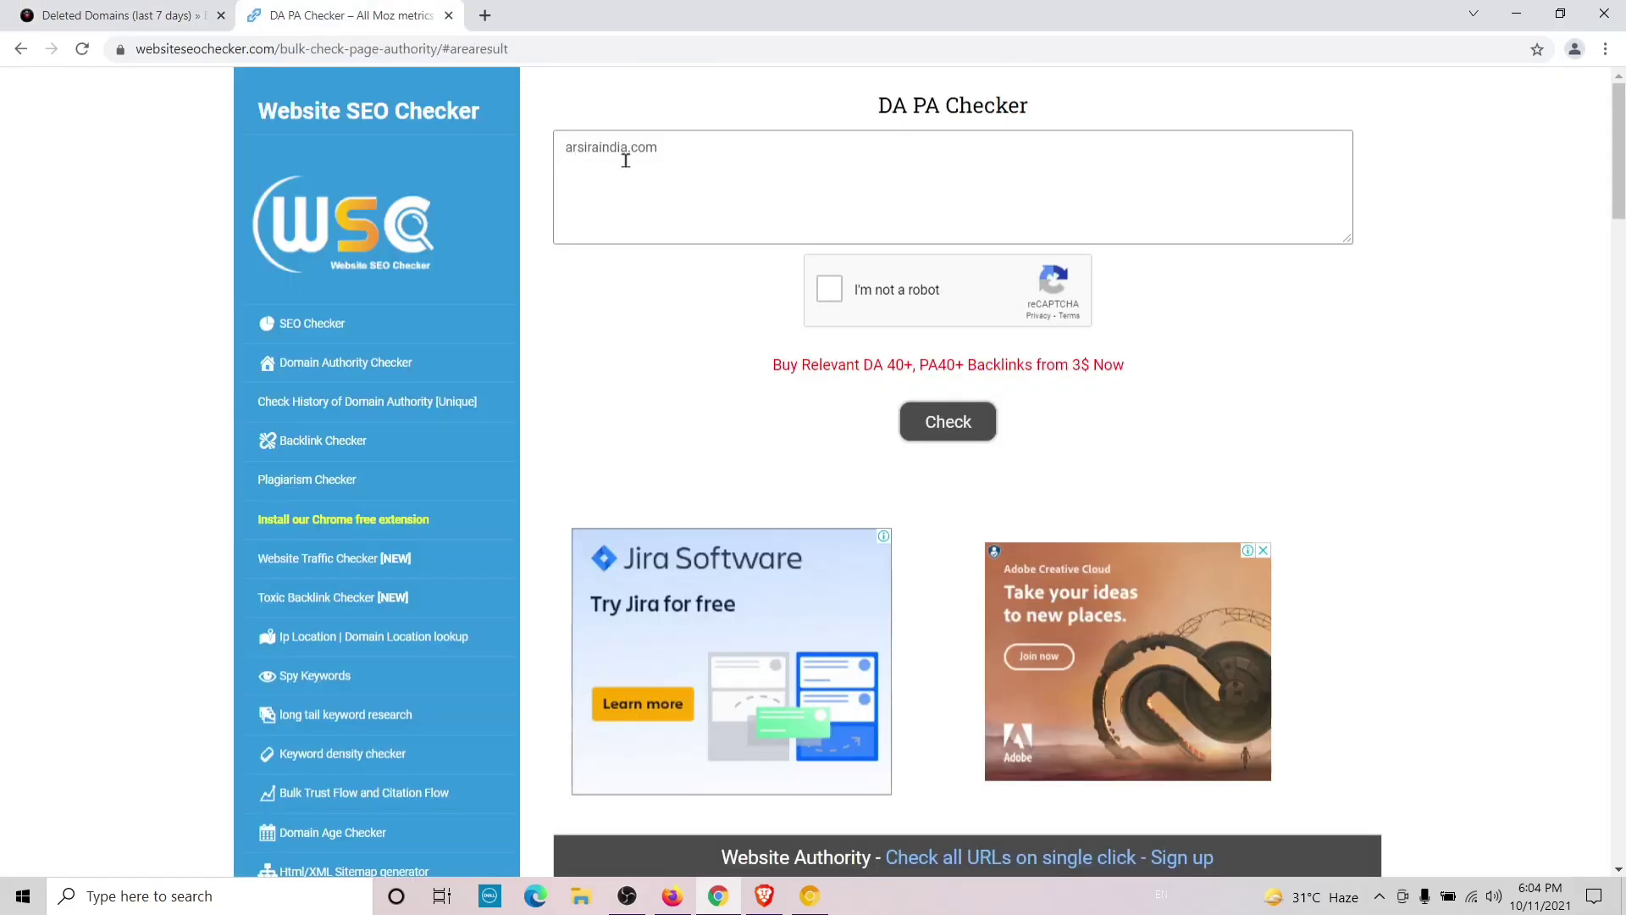
{"action": "scroll", "coordinate": [847, 279], "scroll_direction": "down", "scroll_amount": 3}
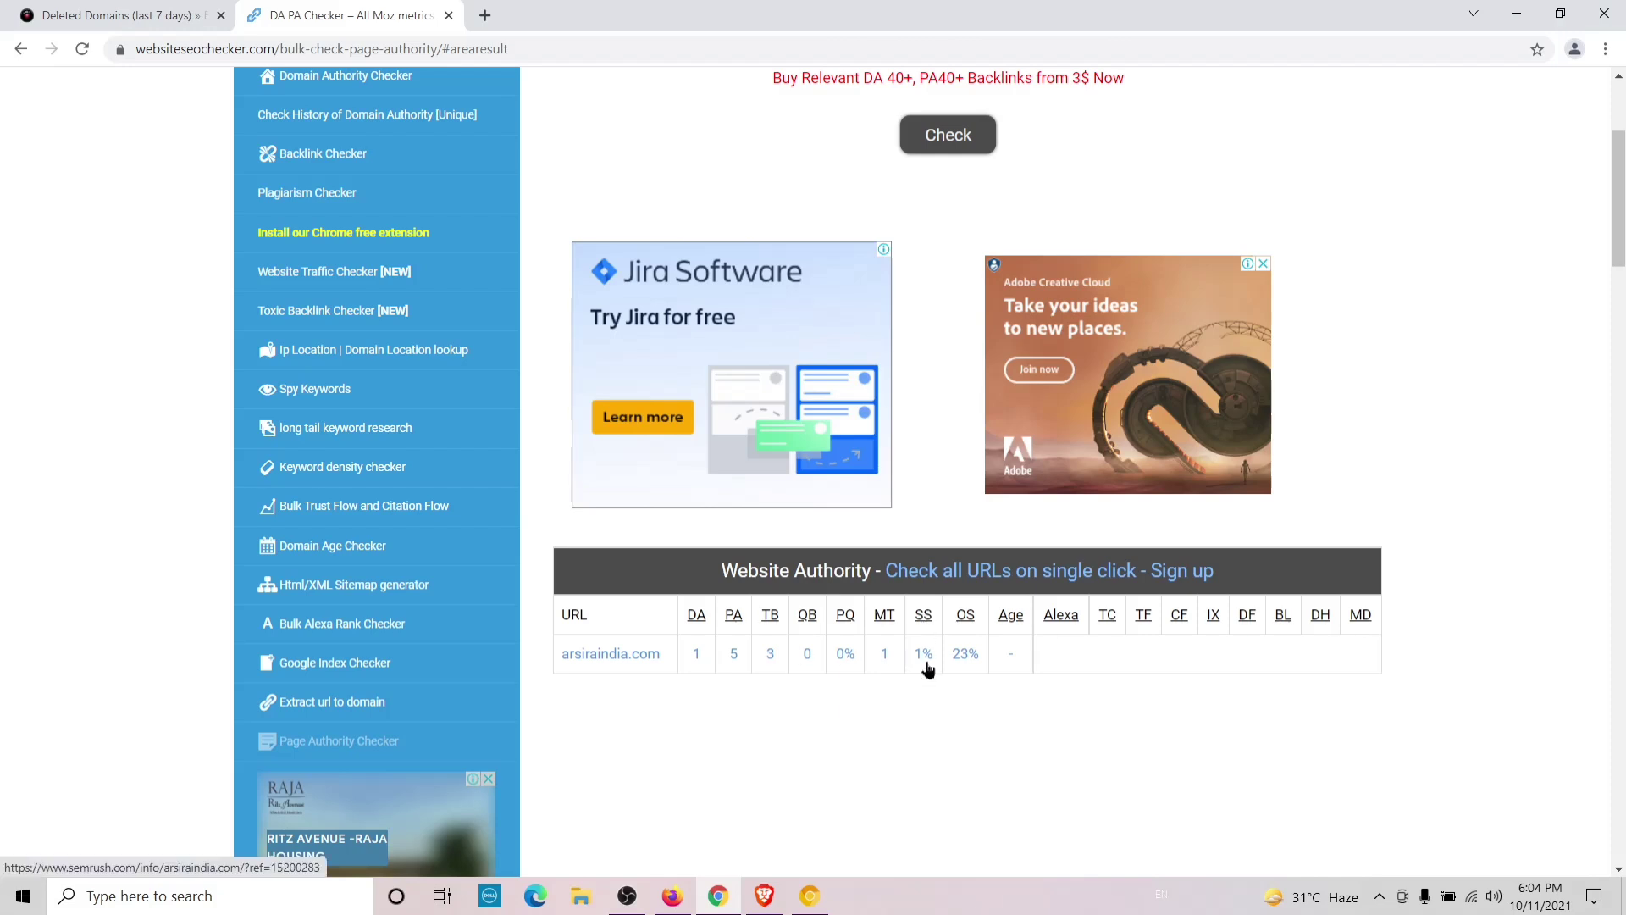
{"action": "left_click", "coordinate": [765, 898]}
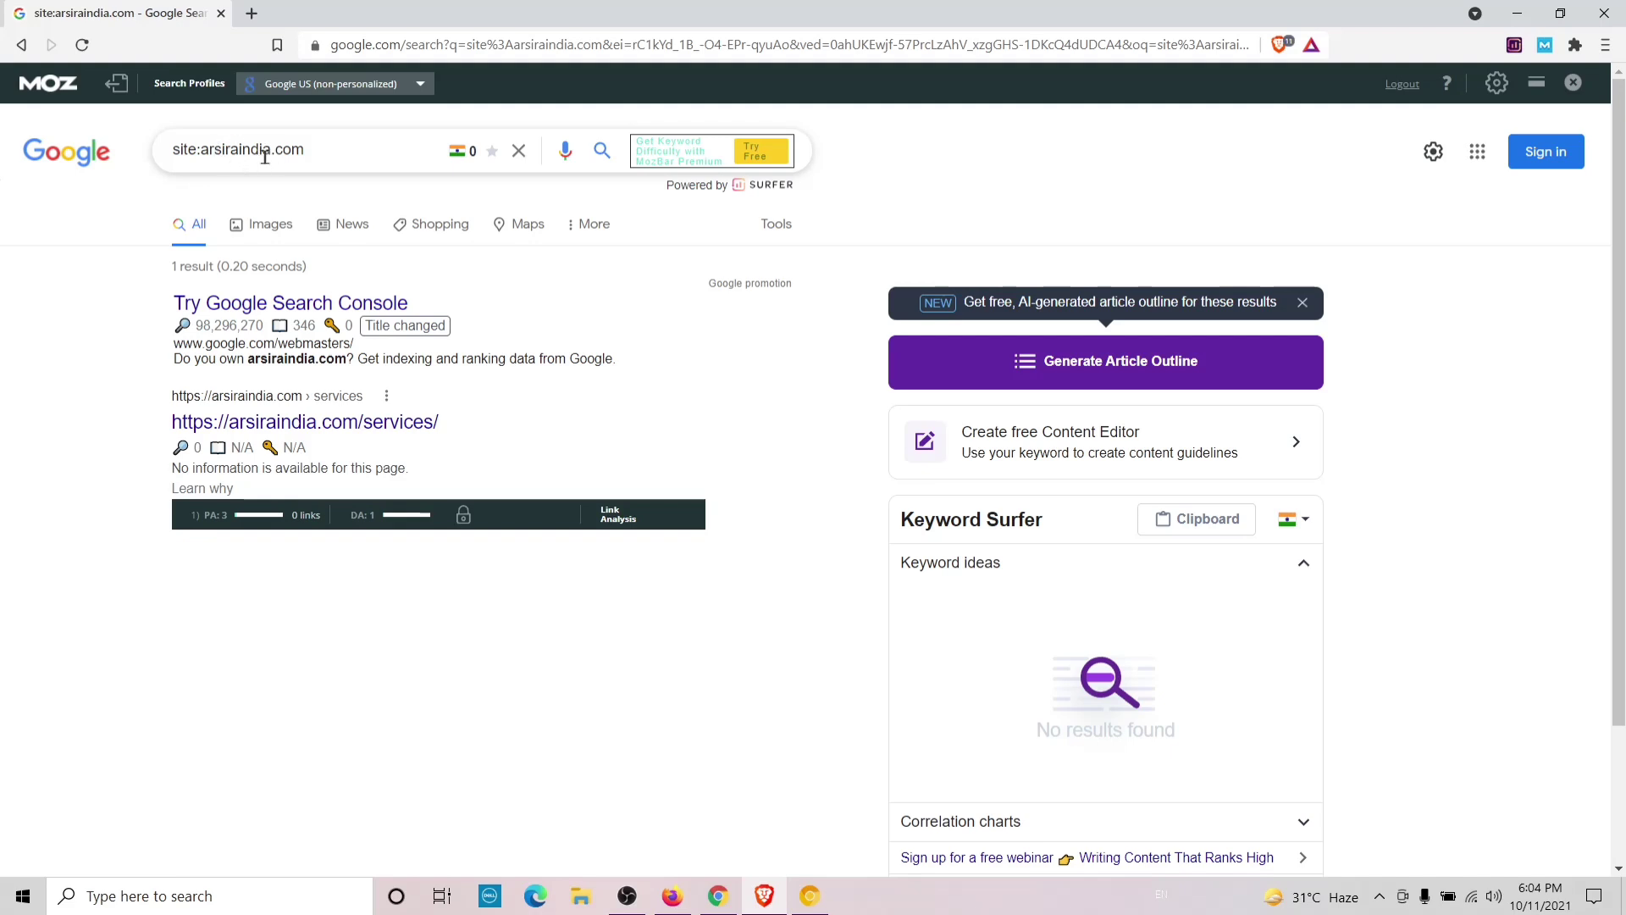
{"action": "left_click", "coordinate": [718, 896]}
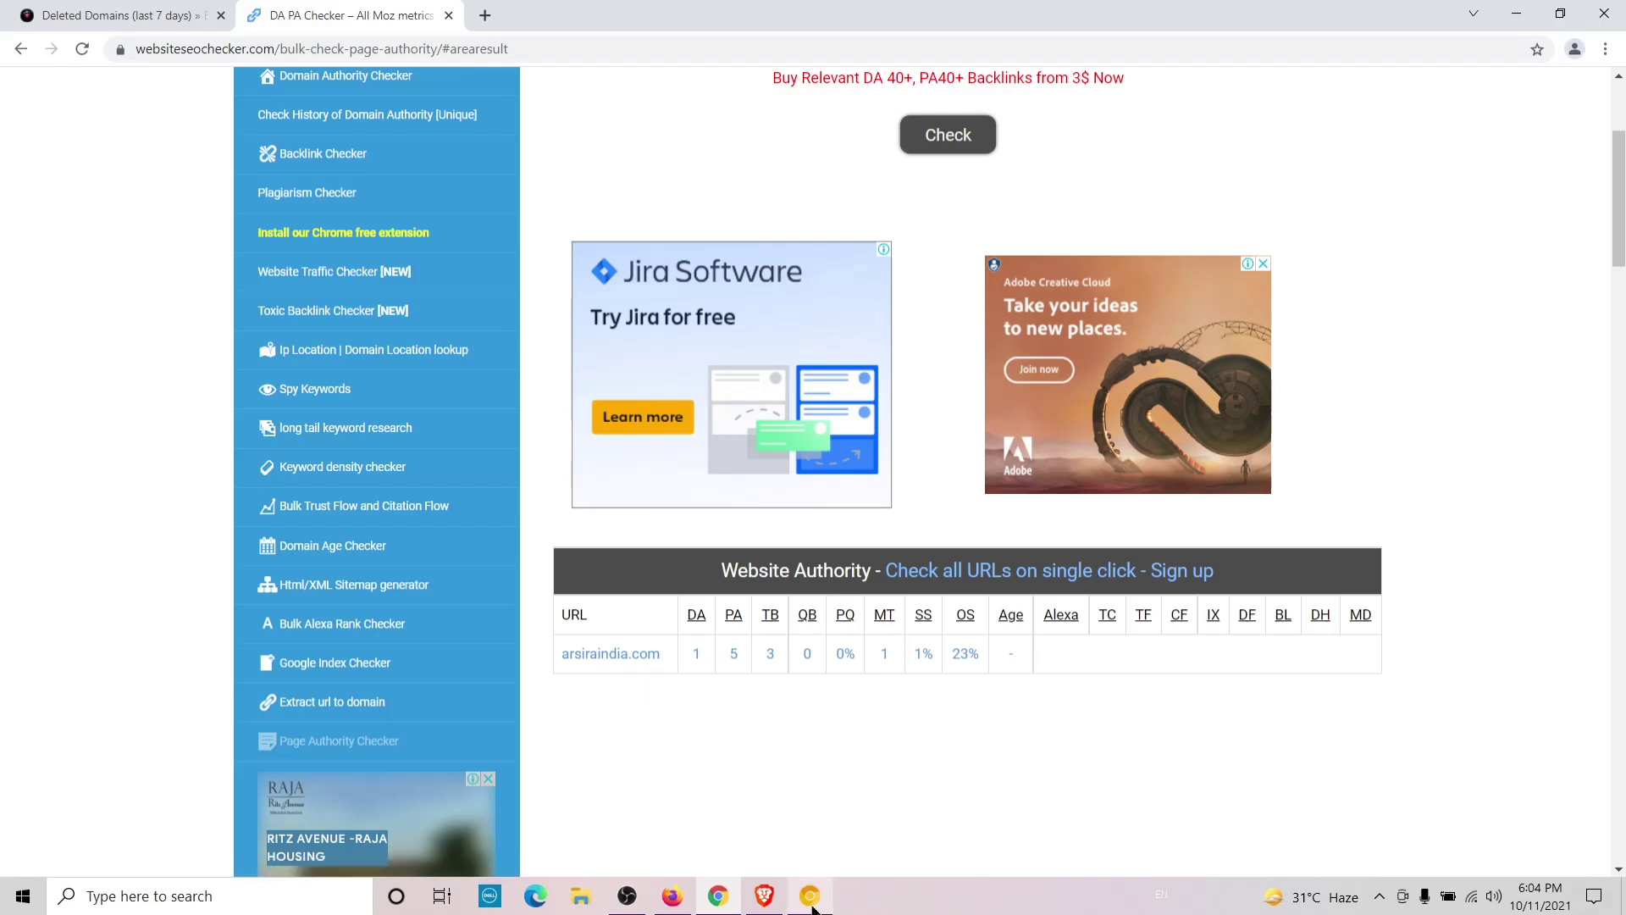
{"action": "left_click", "coordinate": [773, 903]}
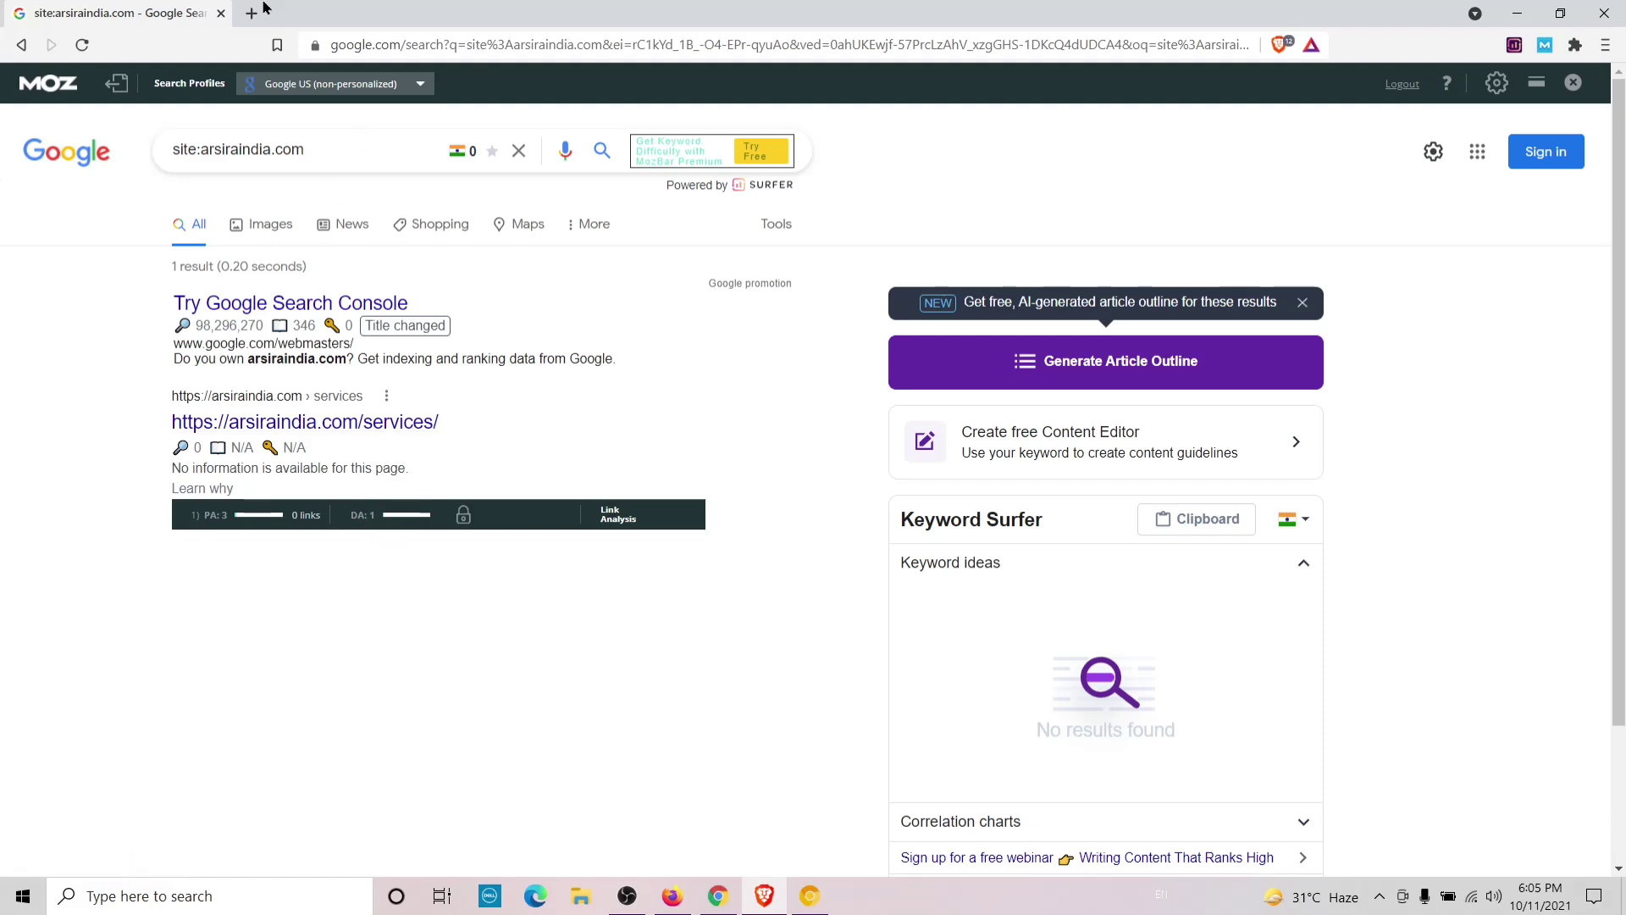
- Switch to the browser showing the Toolszen membership area and open Ahrefs Site Explorer through its direct access
{"action": "left_click", "coordinate": [807, 899]}
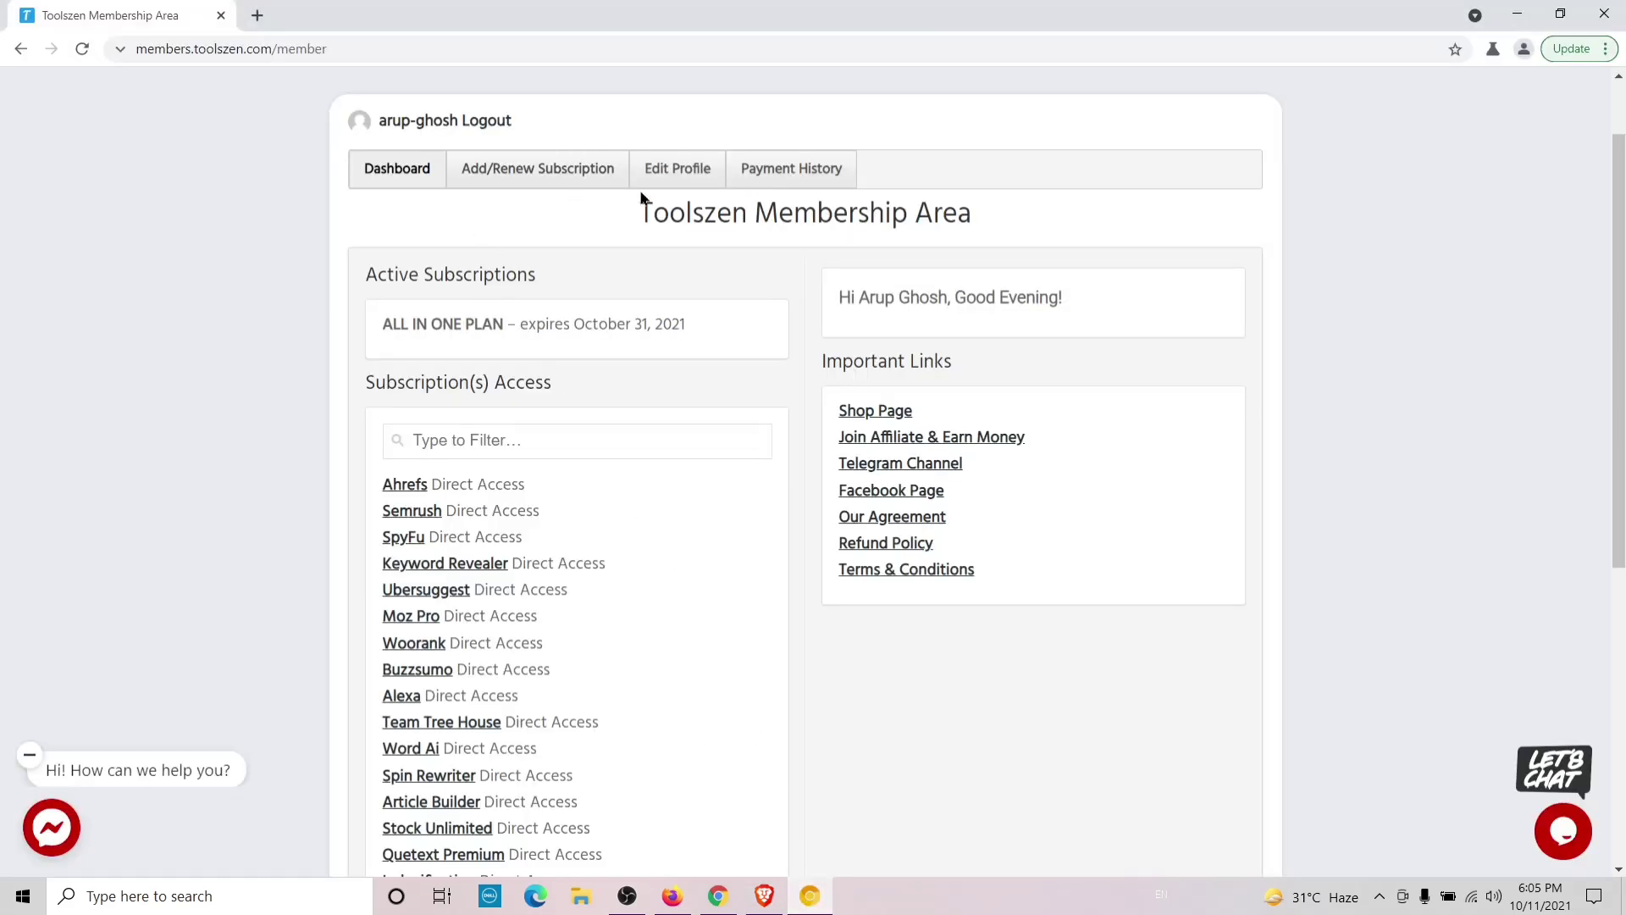
{"action": "left_click", "coordinate": [408, 492]}
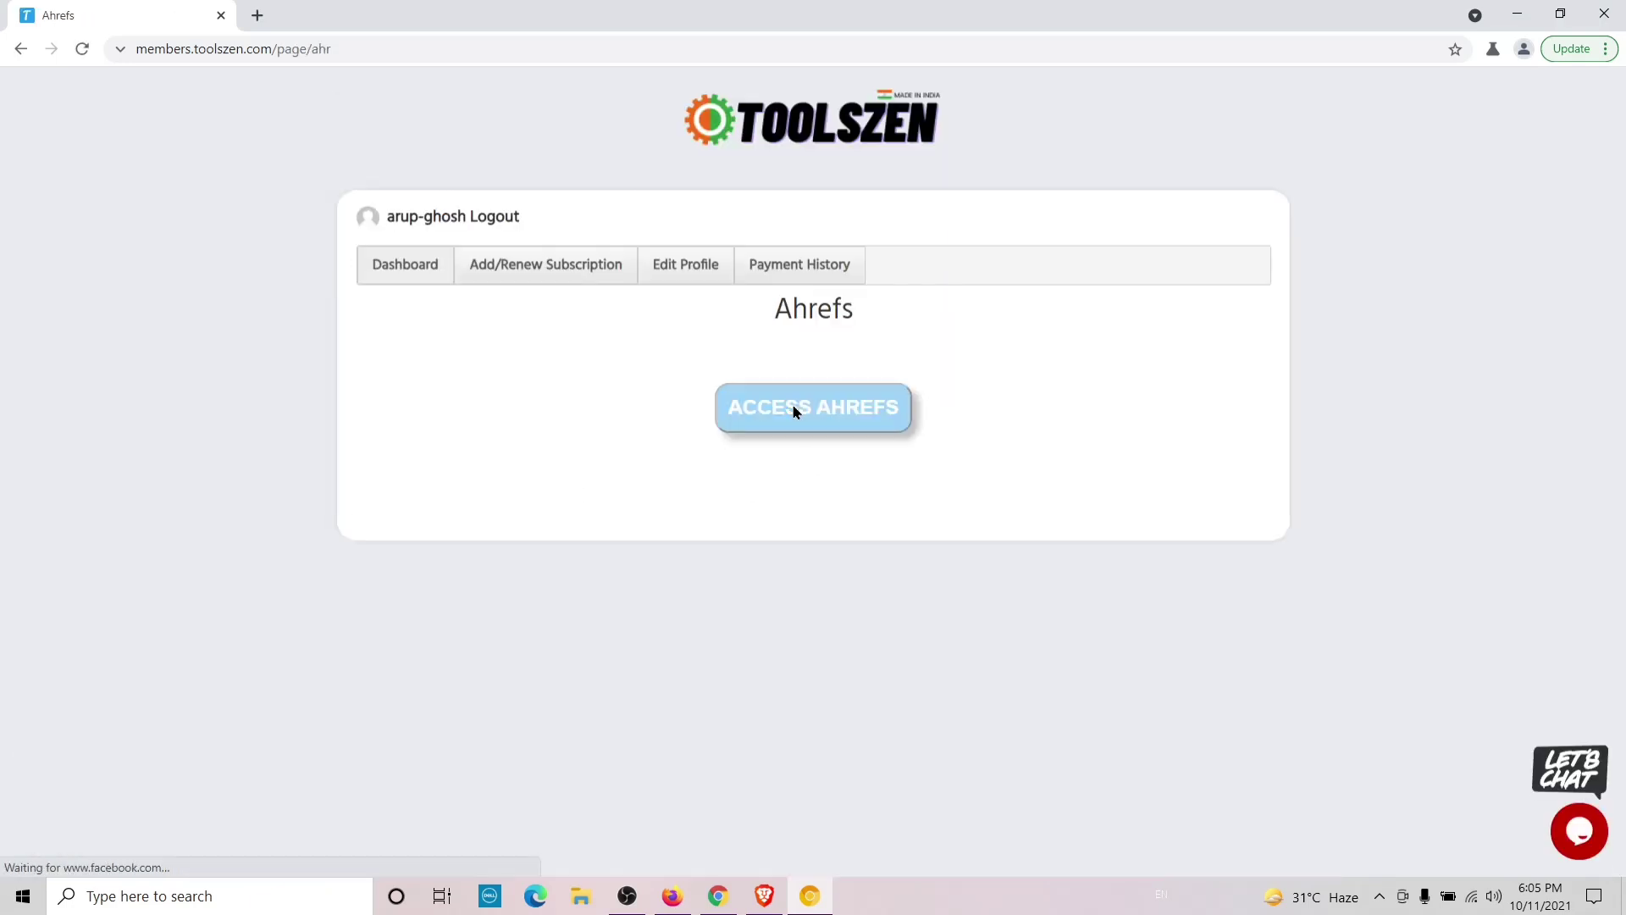
{"action": "left_click", "coordinate": [795, 411]}
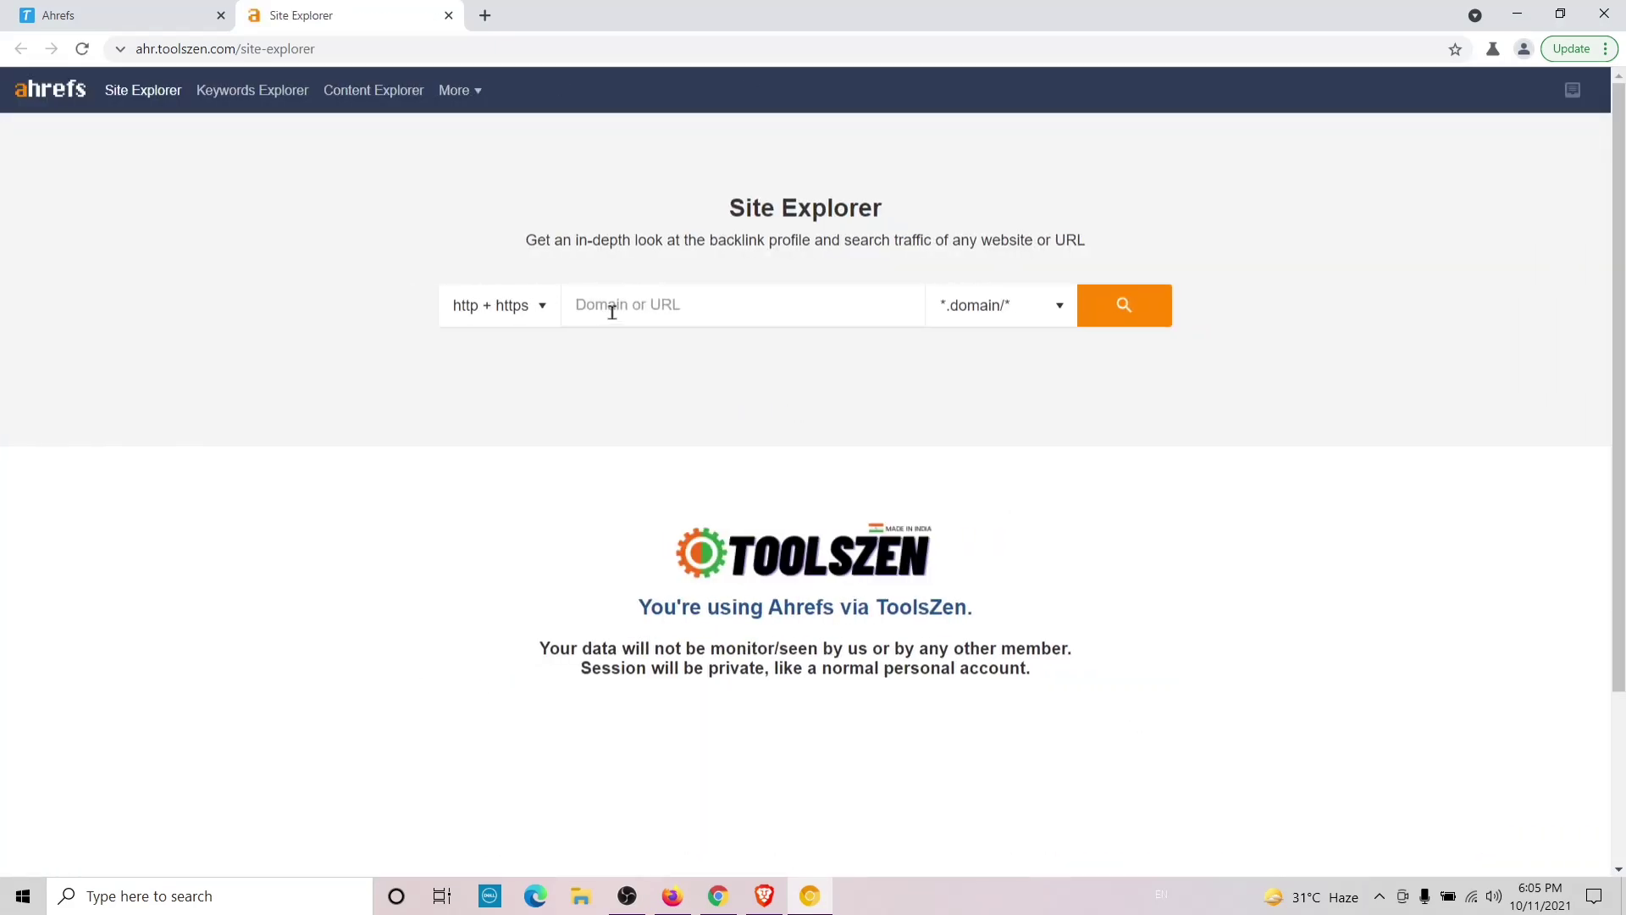
- Paste arsiraindia.com into Ahrefs Site Explorer and run the analysis
{"action": "left_click", "coordinate": [612, 312]}
{"action": "right_click", "coordinate": [612, 310]}
{"action": "left_click", "coordinate": [666, 457]}
{"action": "left_click", "coordinate": [1130, 313]}
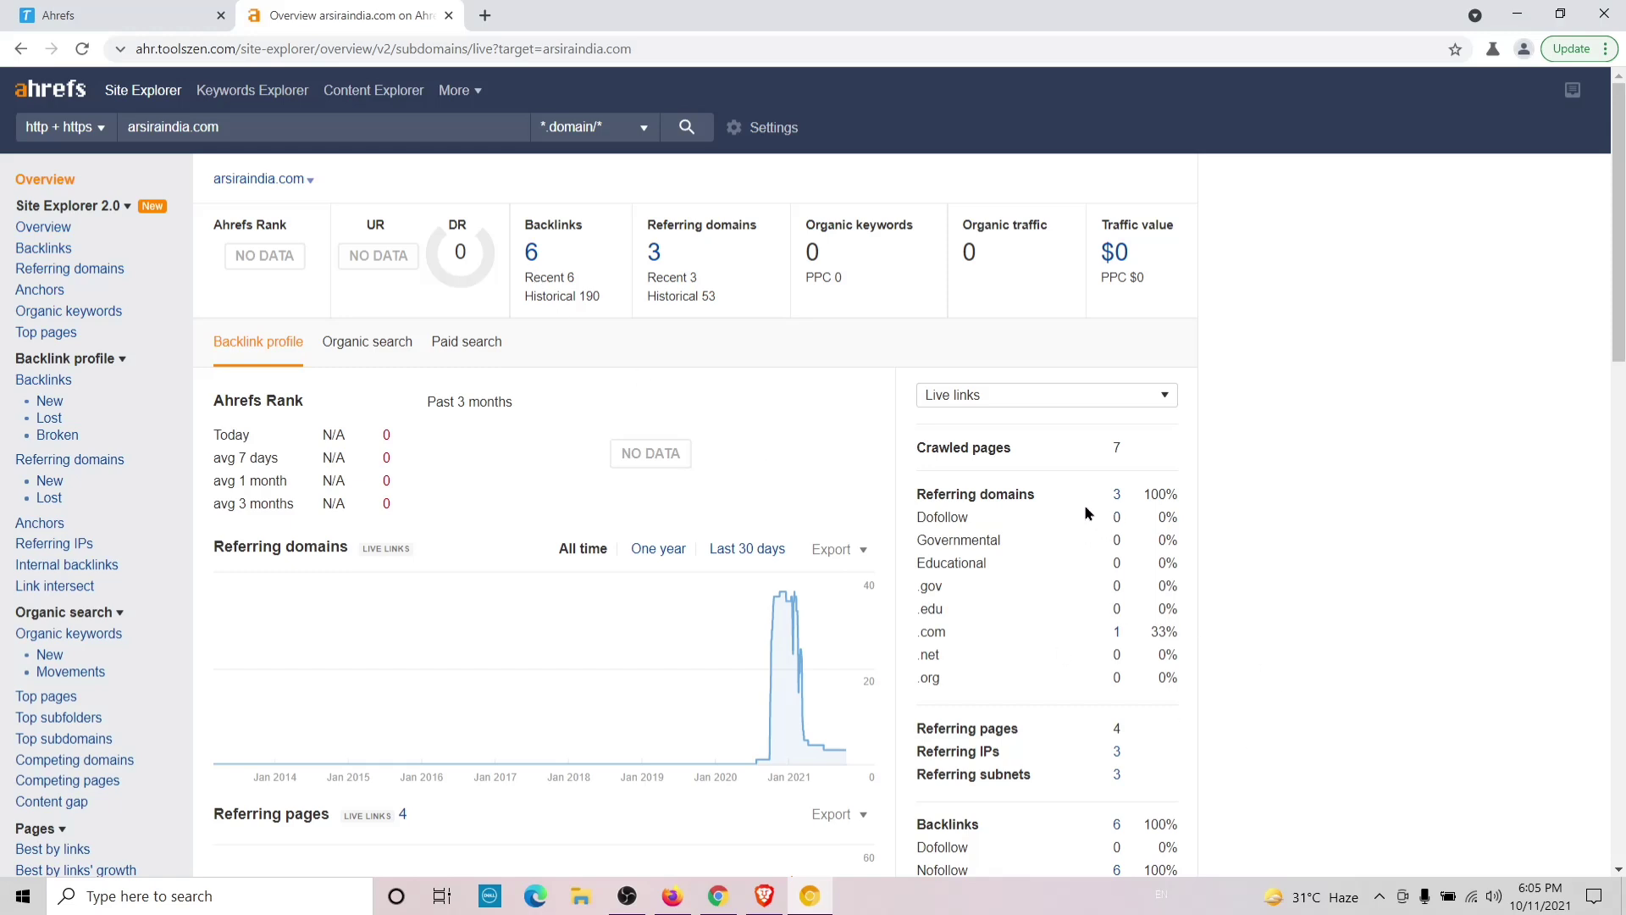
- Review the referring domain and backlink figures in the arsiraindia.com overview and open its Backlinks report
{"action": "scroll", "coordinate": [1122, 496], "scroll_direction": "down", "scroll_amount": 3}
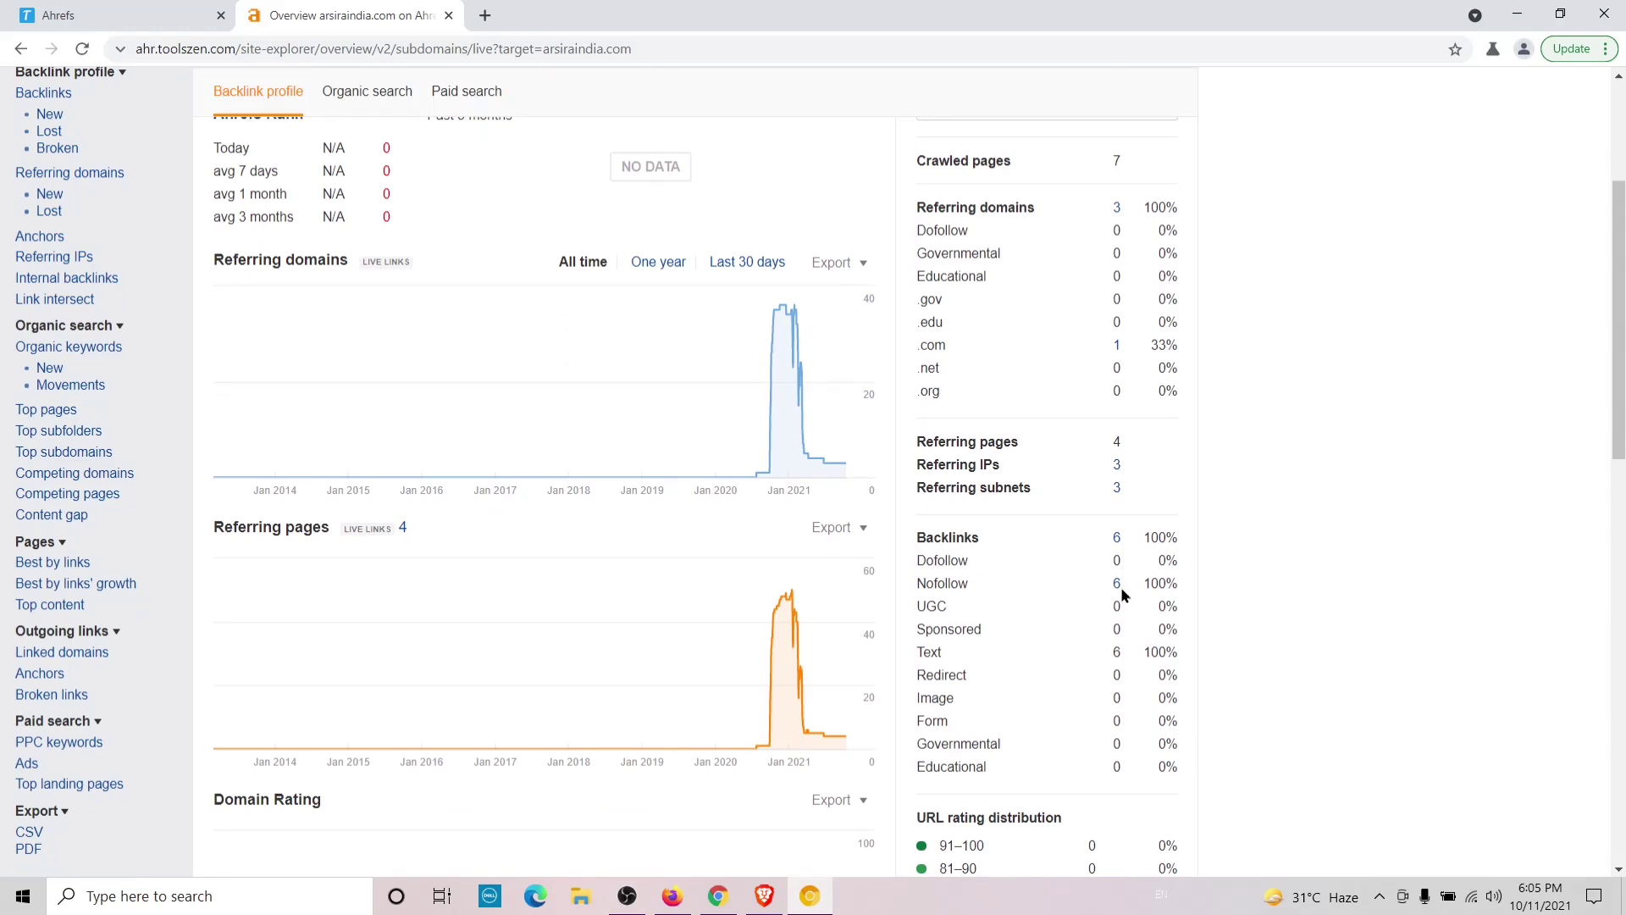
{"action": "scroll", "coordinate": [1119, 587], "scroll_direction": "down", "scroll_amount": 2}
{"action": "scroll", "coordinate": [1033, 516], "scroll_direction": "up", "scroll_amount": 5}
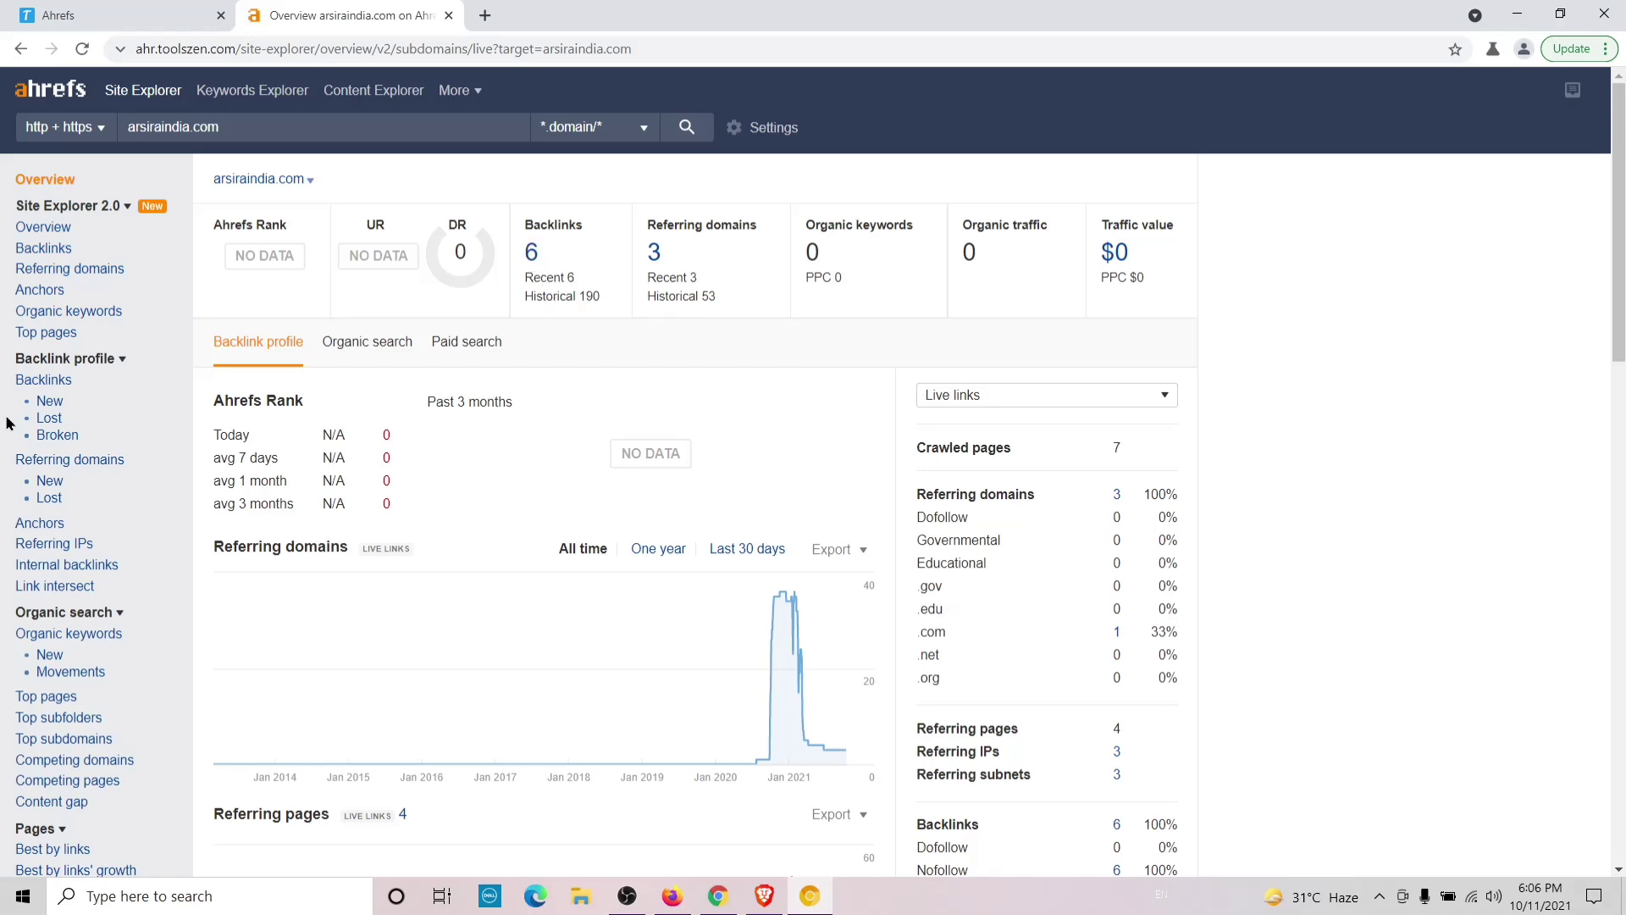
{"action": "left_click", "coordinate": [46, 385]}
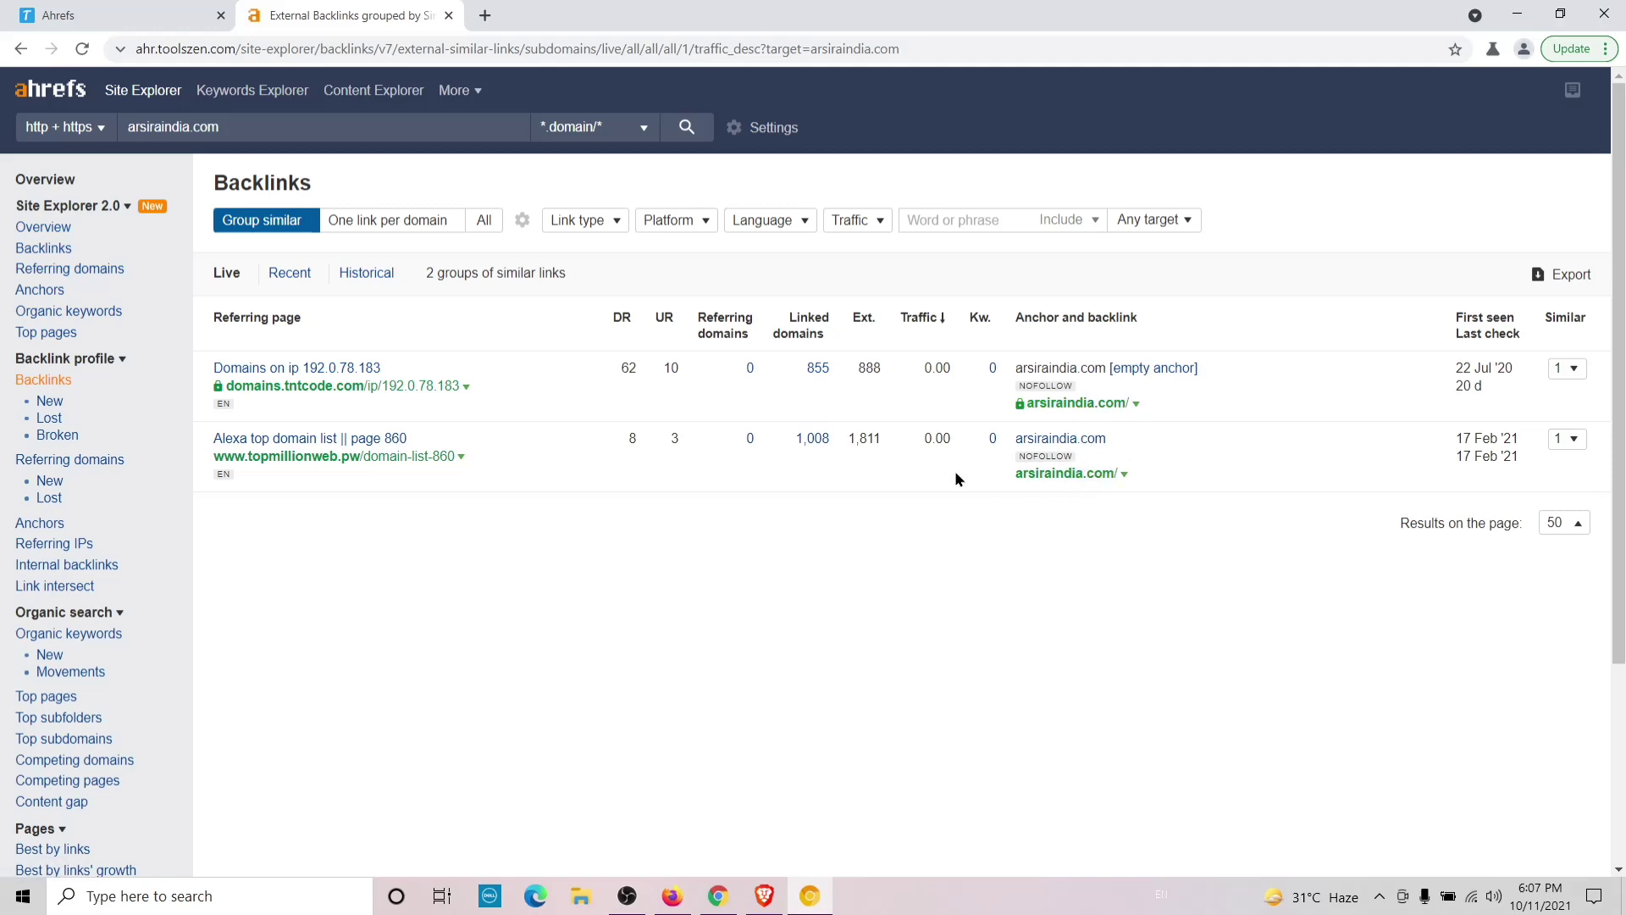
- Search Google for "wayback machine" in a new browser tab and open the Internet Archive's Wayback Machine page
{"action": "left_click", "coordinate": [487, 19]}
{"action": "type", "text": "waybac"}
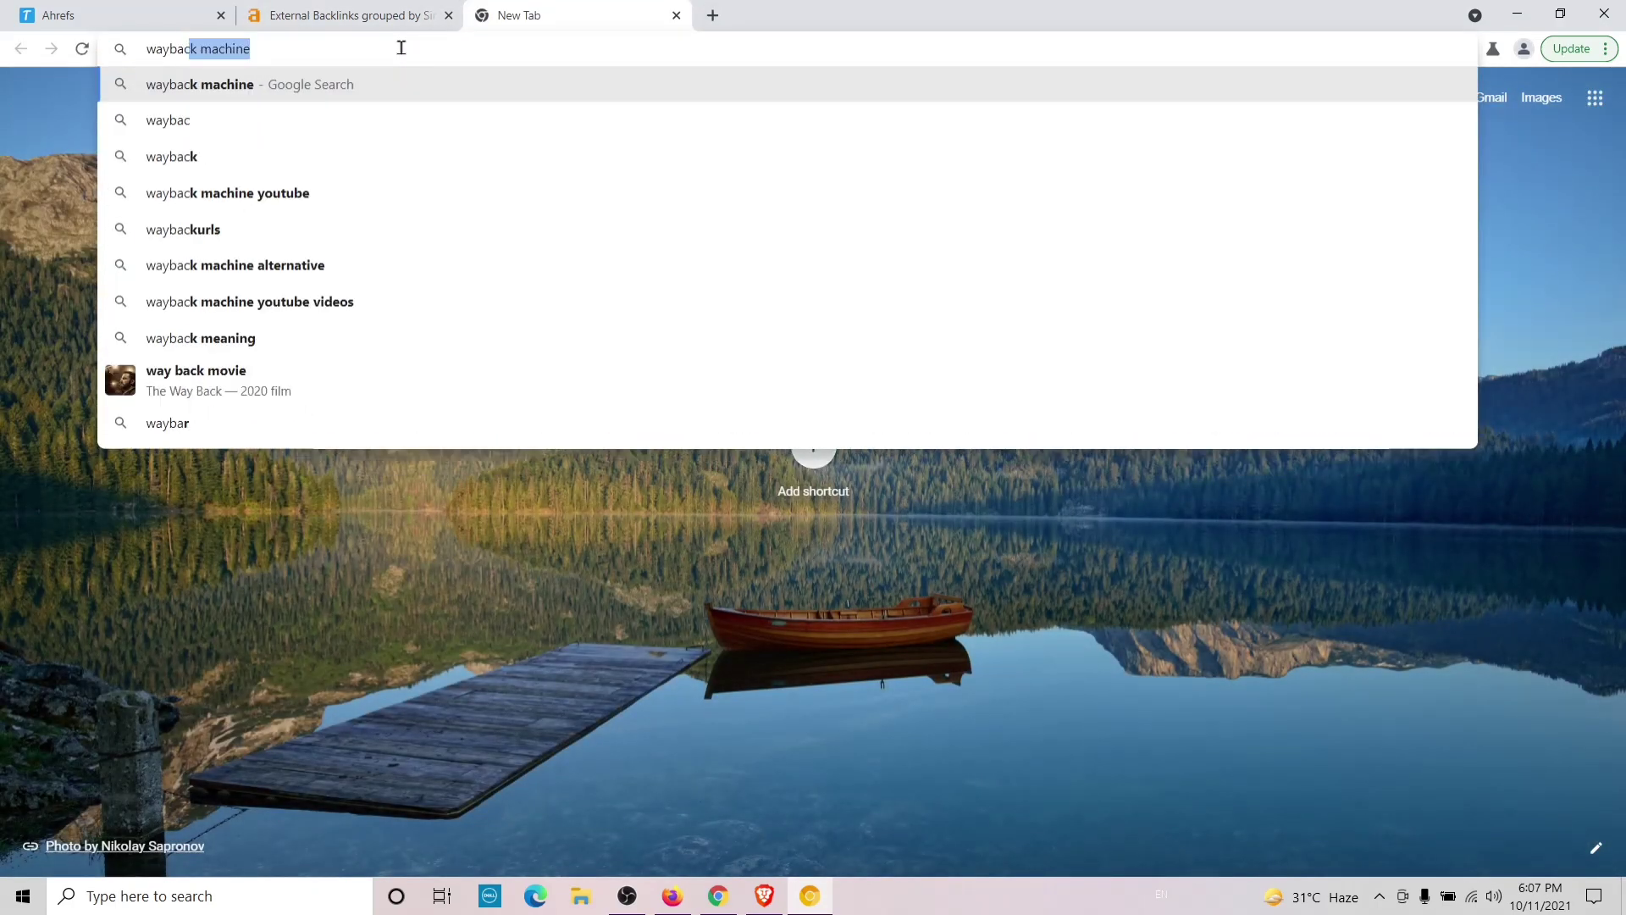
{"action": "type", "text": "k"}
{"action": "key", "text": "Return"}
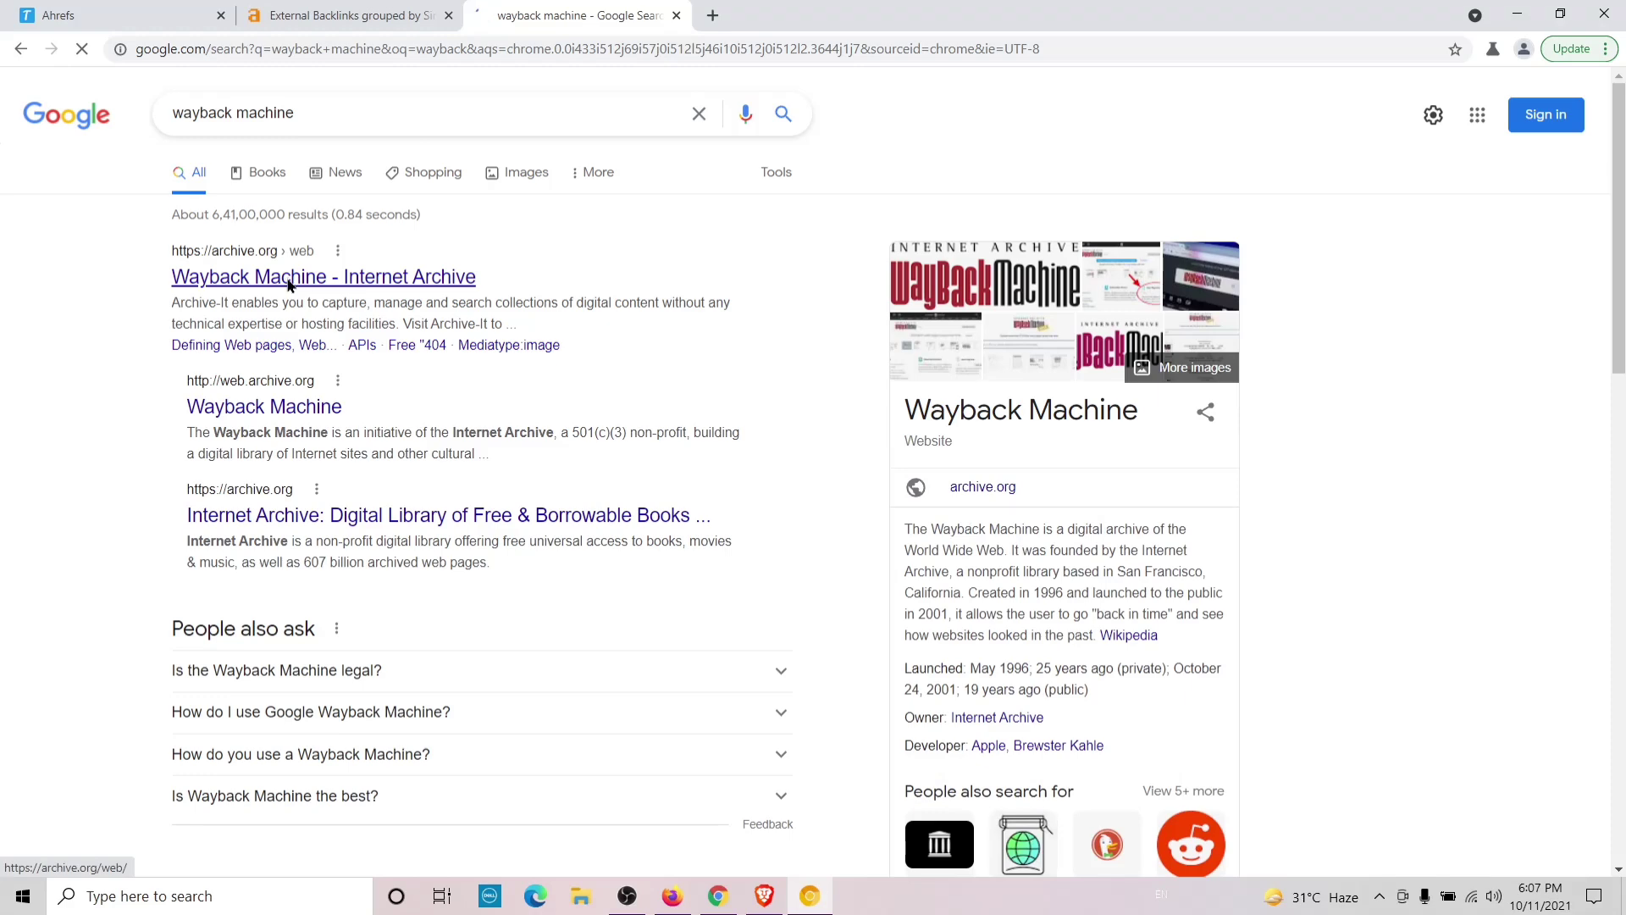
{"action": "left_click", "coordinate": [288, 284]}
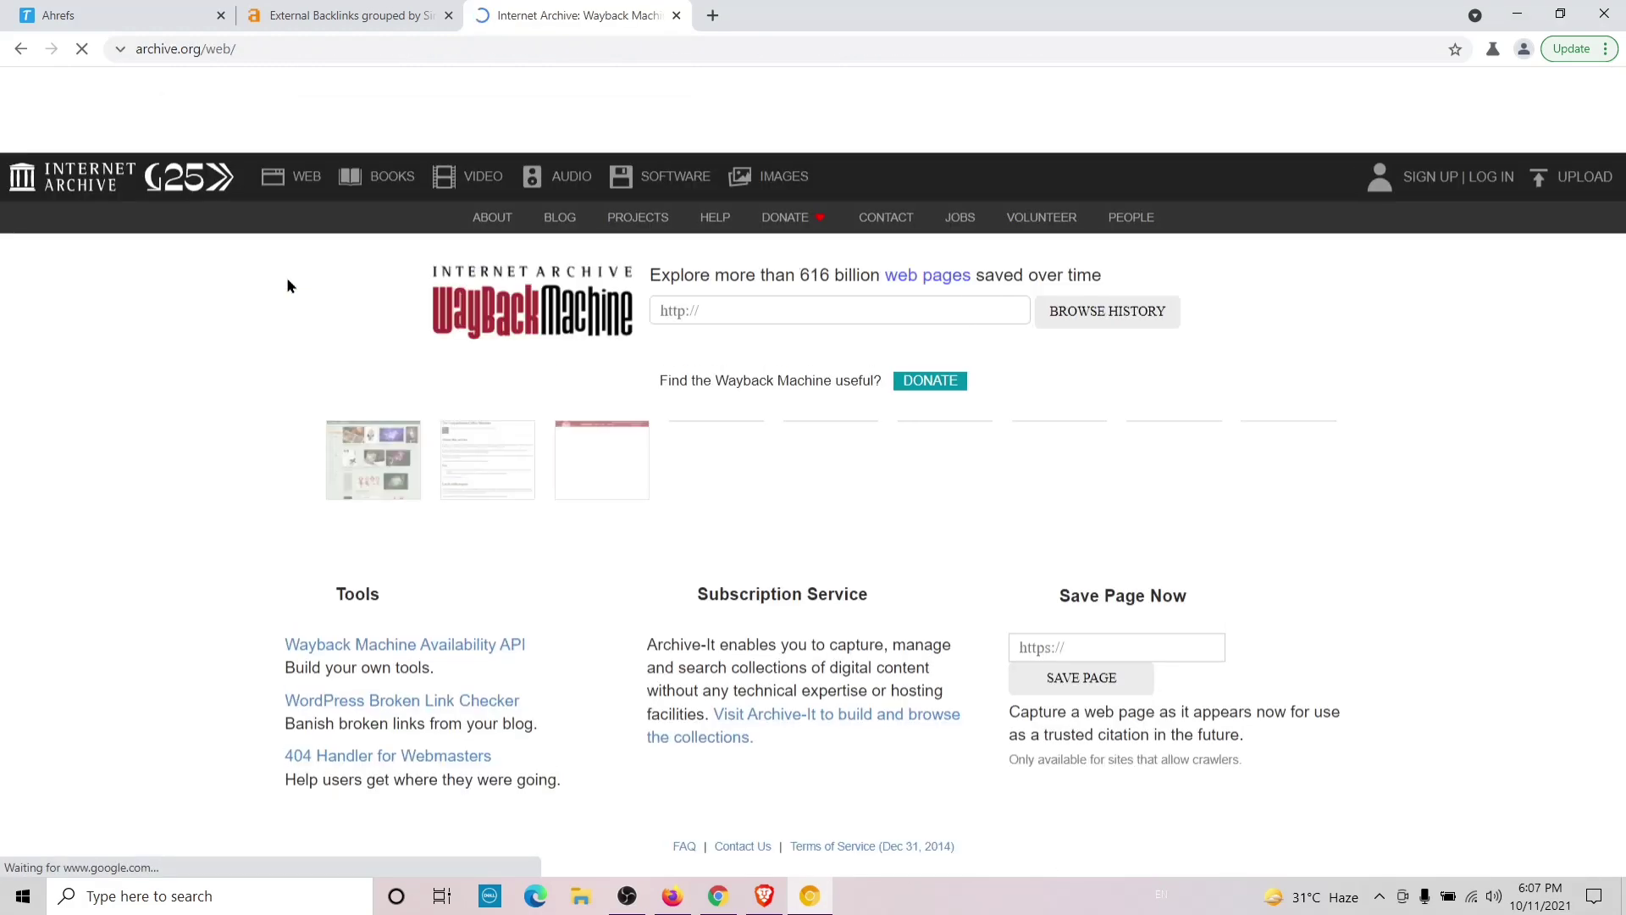
- Paste arsiraindia.com into the Wayback Machine and browse its capture history
{"action": "left_click", "coordinate": [710, 310]}
{"action": "right_click", "coordinate": [694, 311]}
{"action": "left_click", "coordinate": [751, 458]}
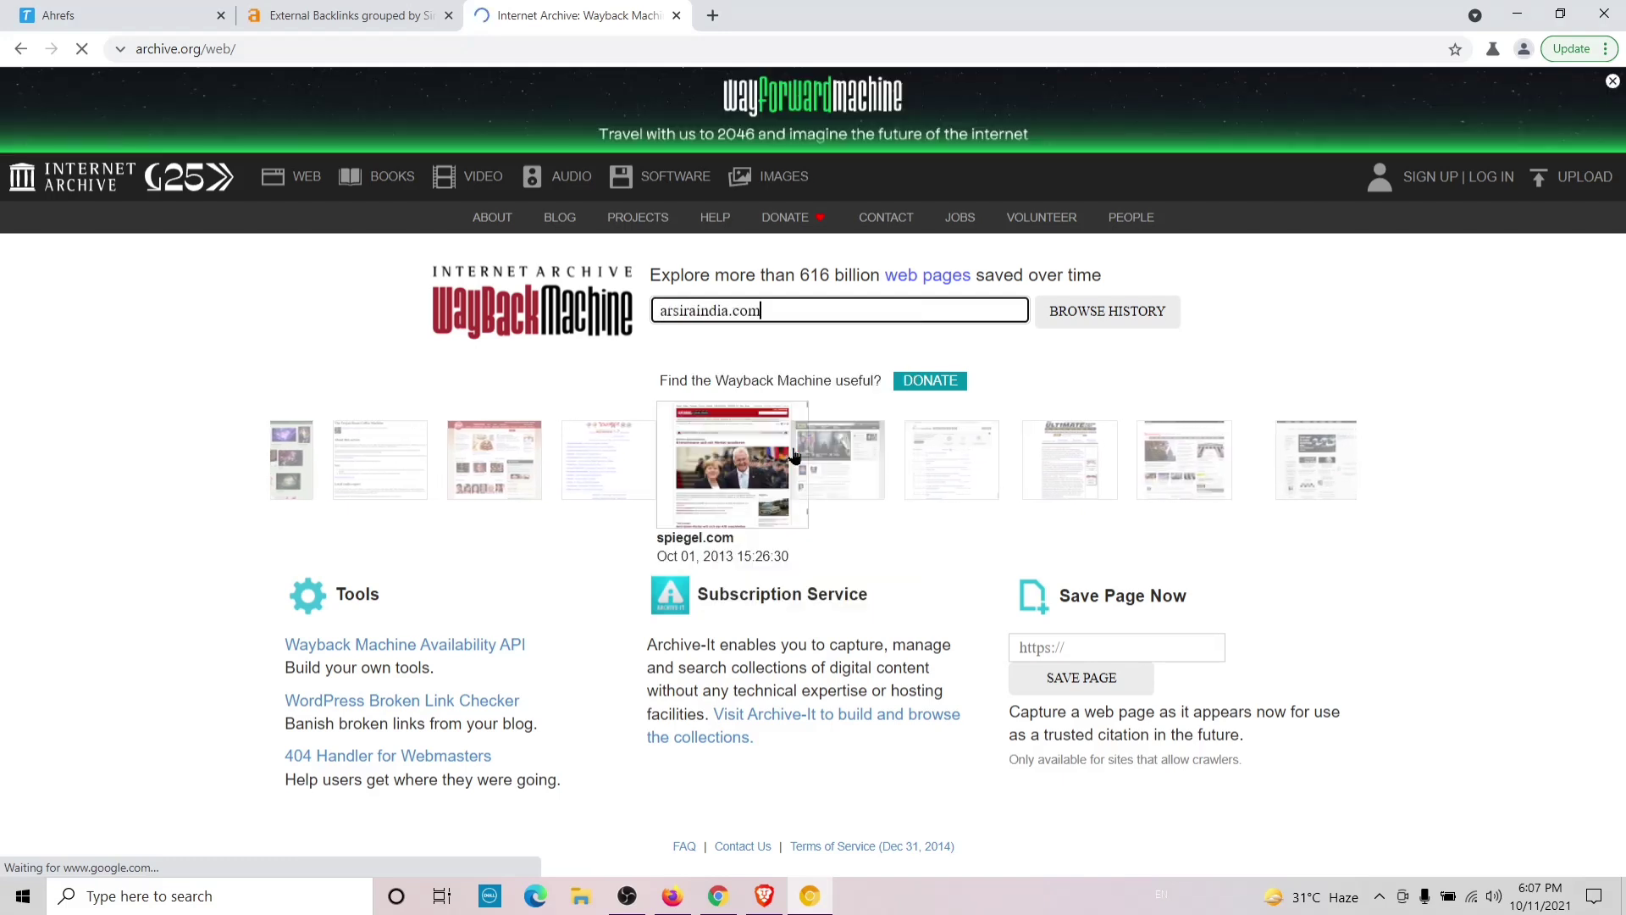
{"action": "left_click", "coordinate": [1113, 322]}
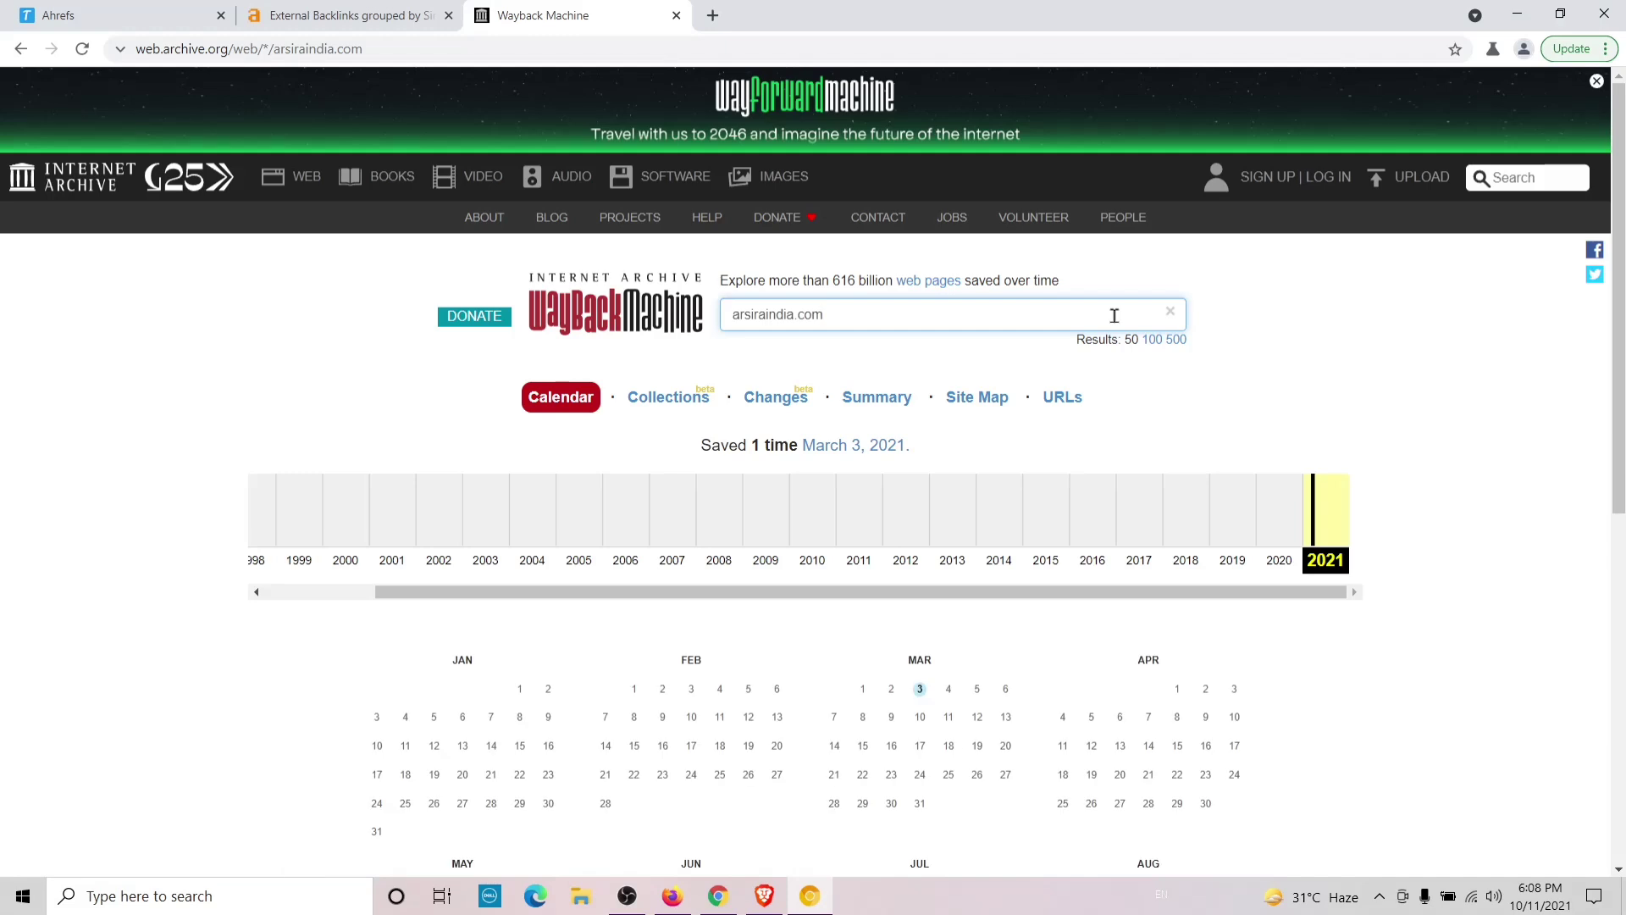
- Open the March 3, 2021 snapshot of arsiraindia.com from the 2021 capture calendar
{"action": "left_click", "coordinate": [1315, 519]}
{"action": "scroll", "coordinate": [1315, 515], "scroll_direction": "down", "scroll_amount": 2}
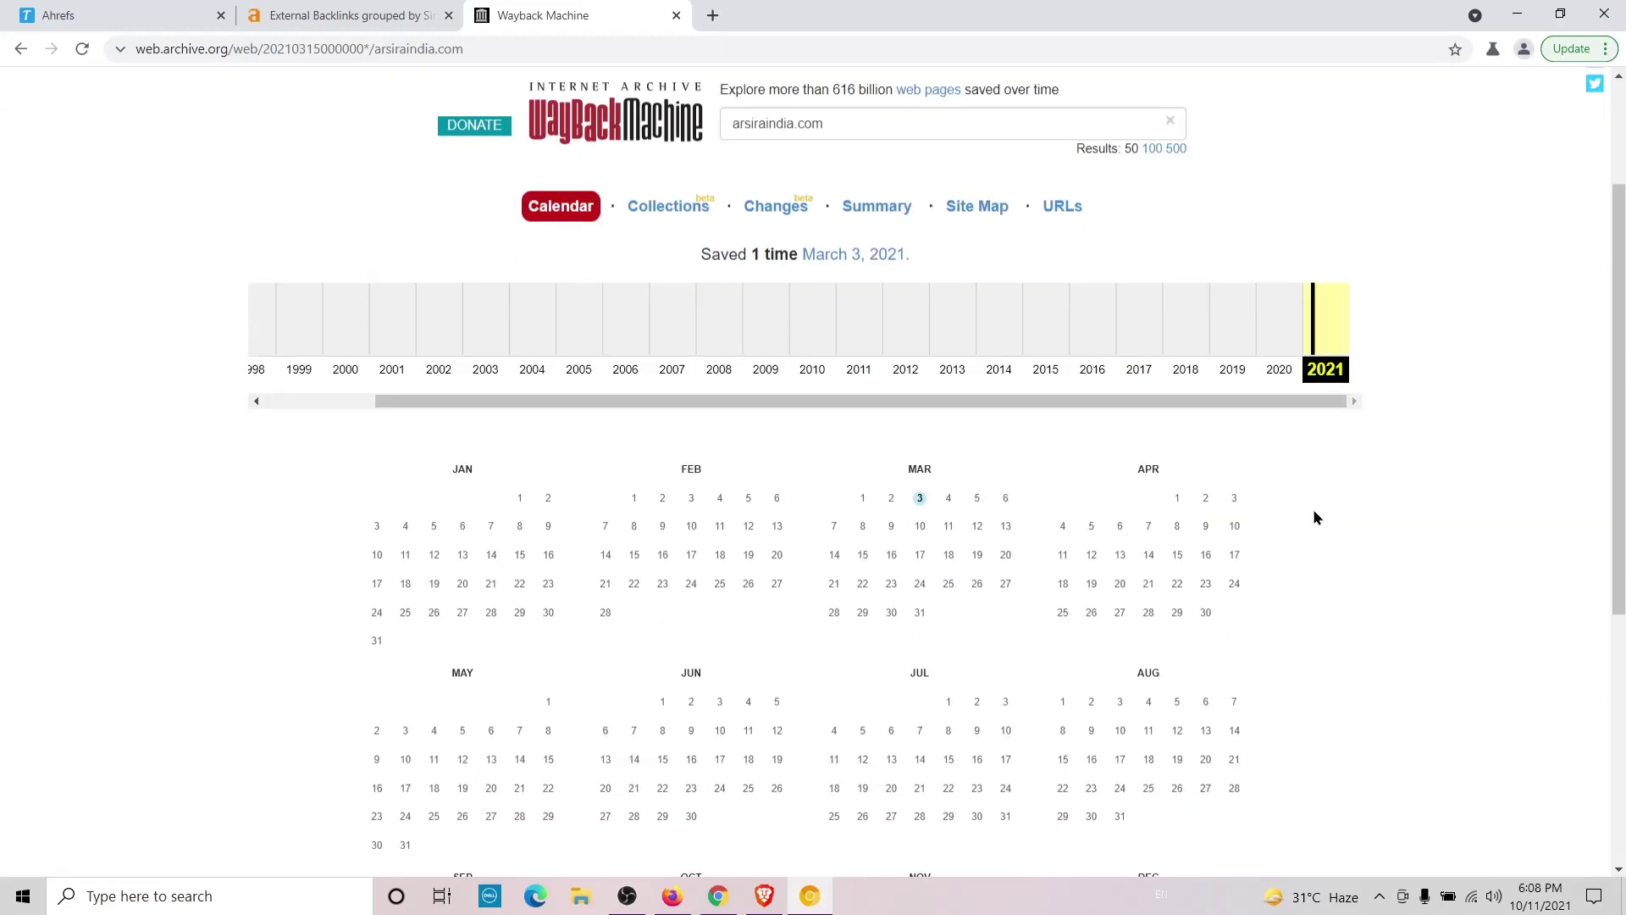
{"action": "mouse_move", "coordinate": [921, 505]}
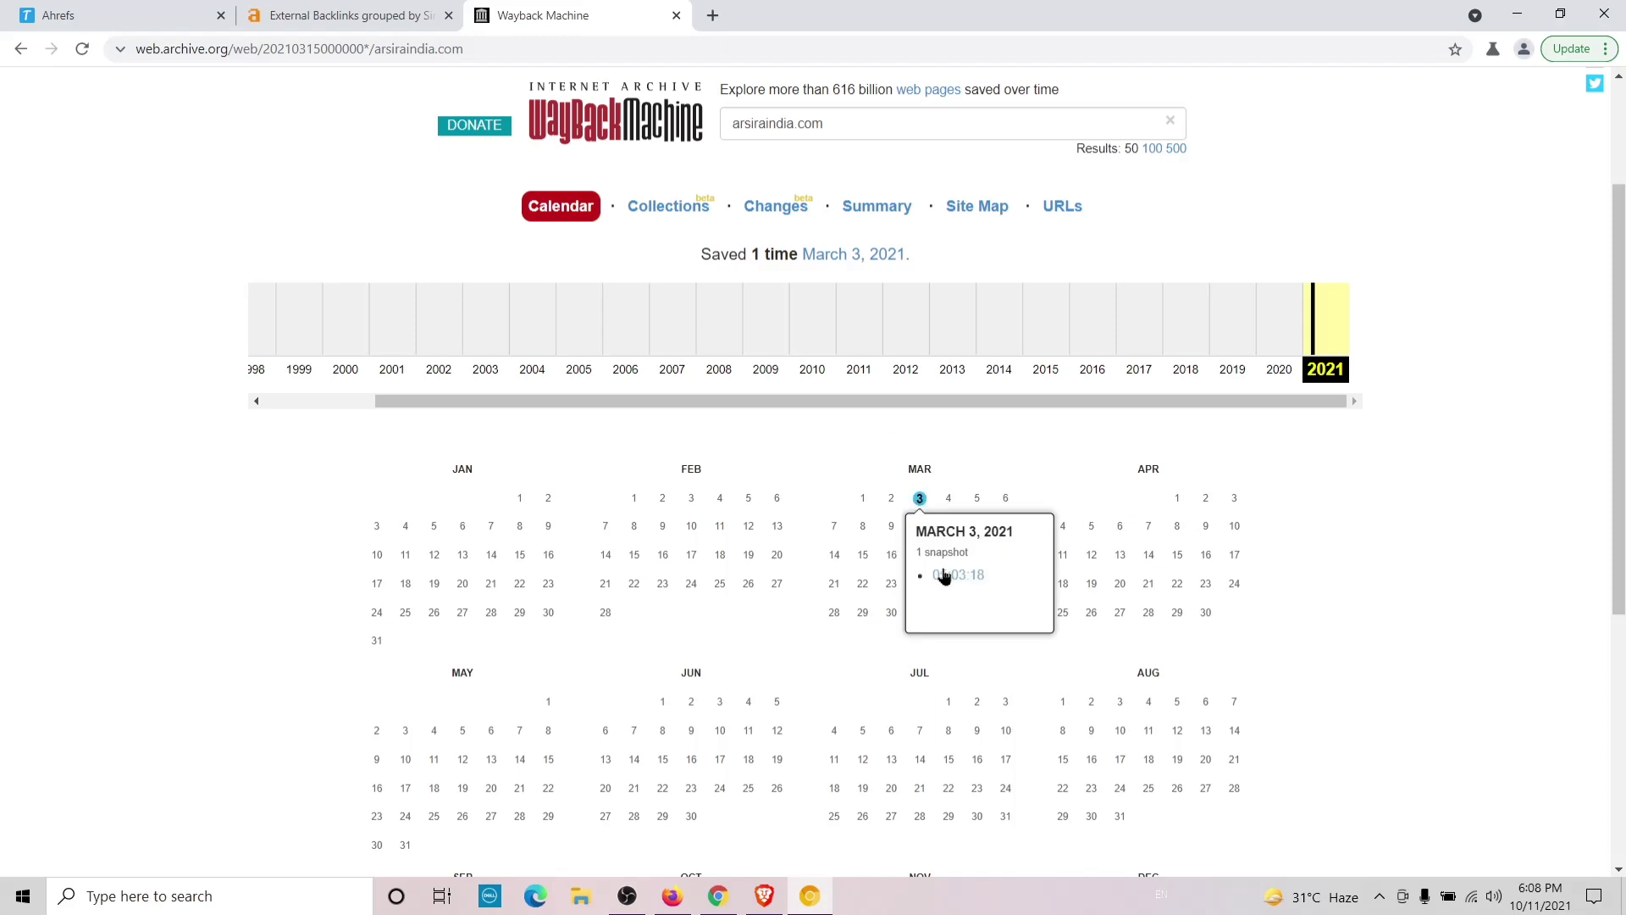
{"action": "left_click", "coordinate": [960, 578]}
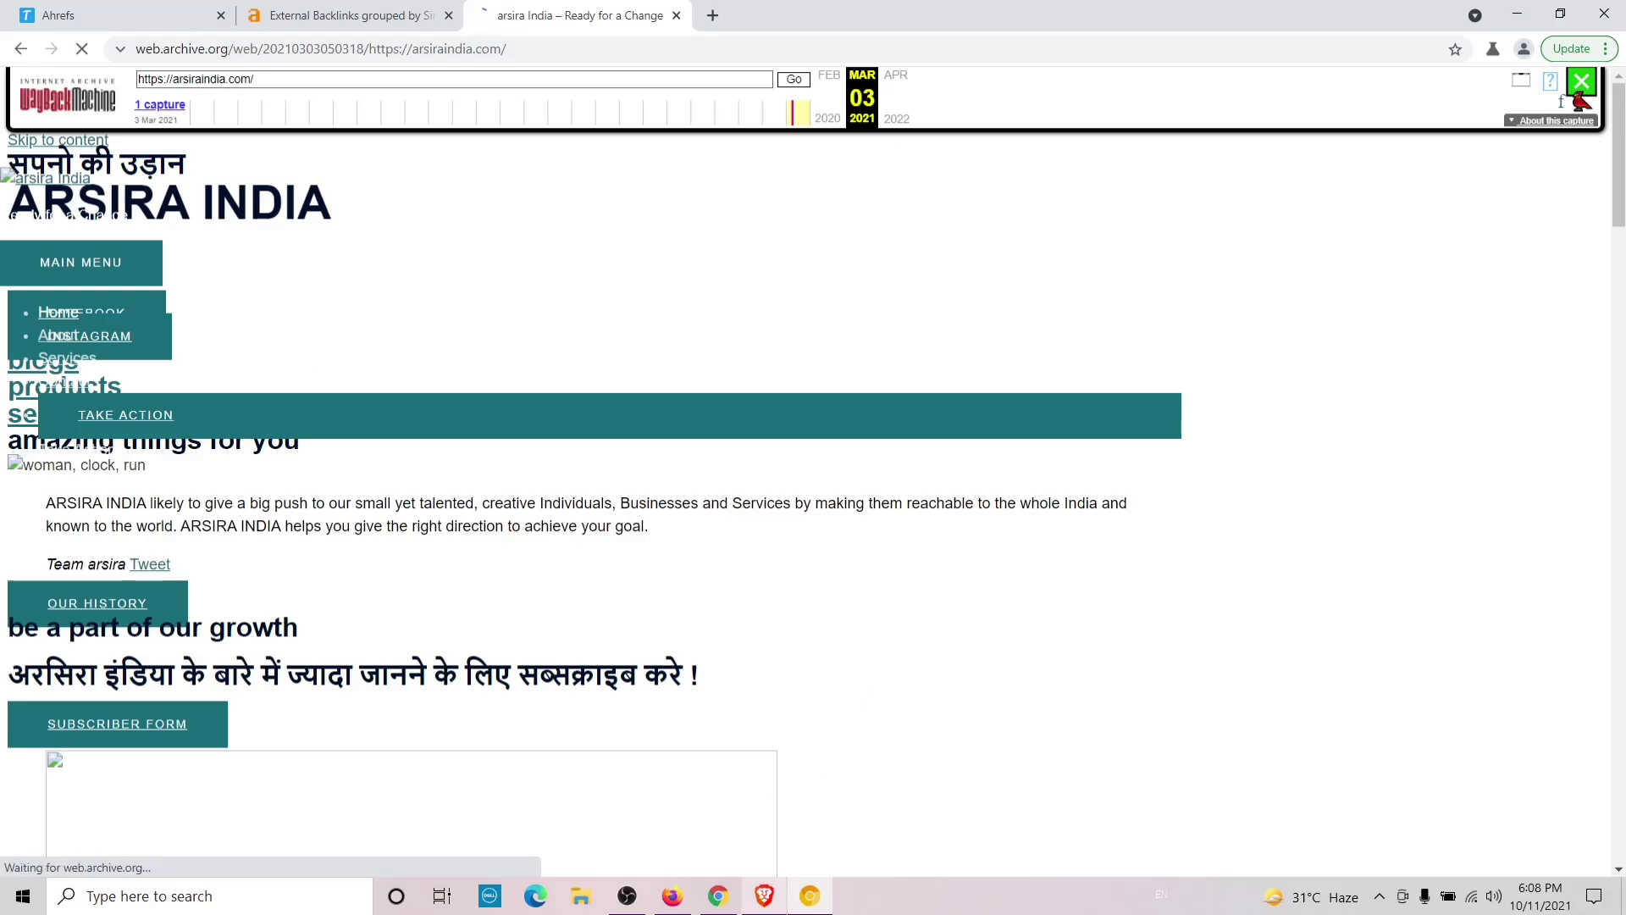
- Dismiss the newsletter popup on the archived arsiraindia.com homepage and examine its content from header to footer
{"action": "left_click", "coordinate": [761, 899]}
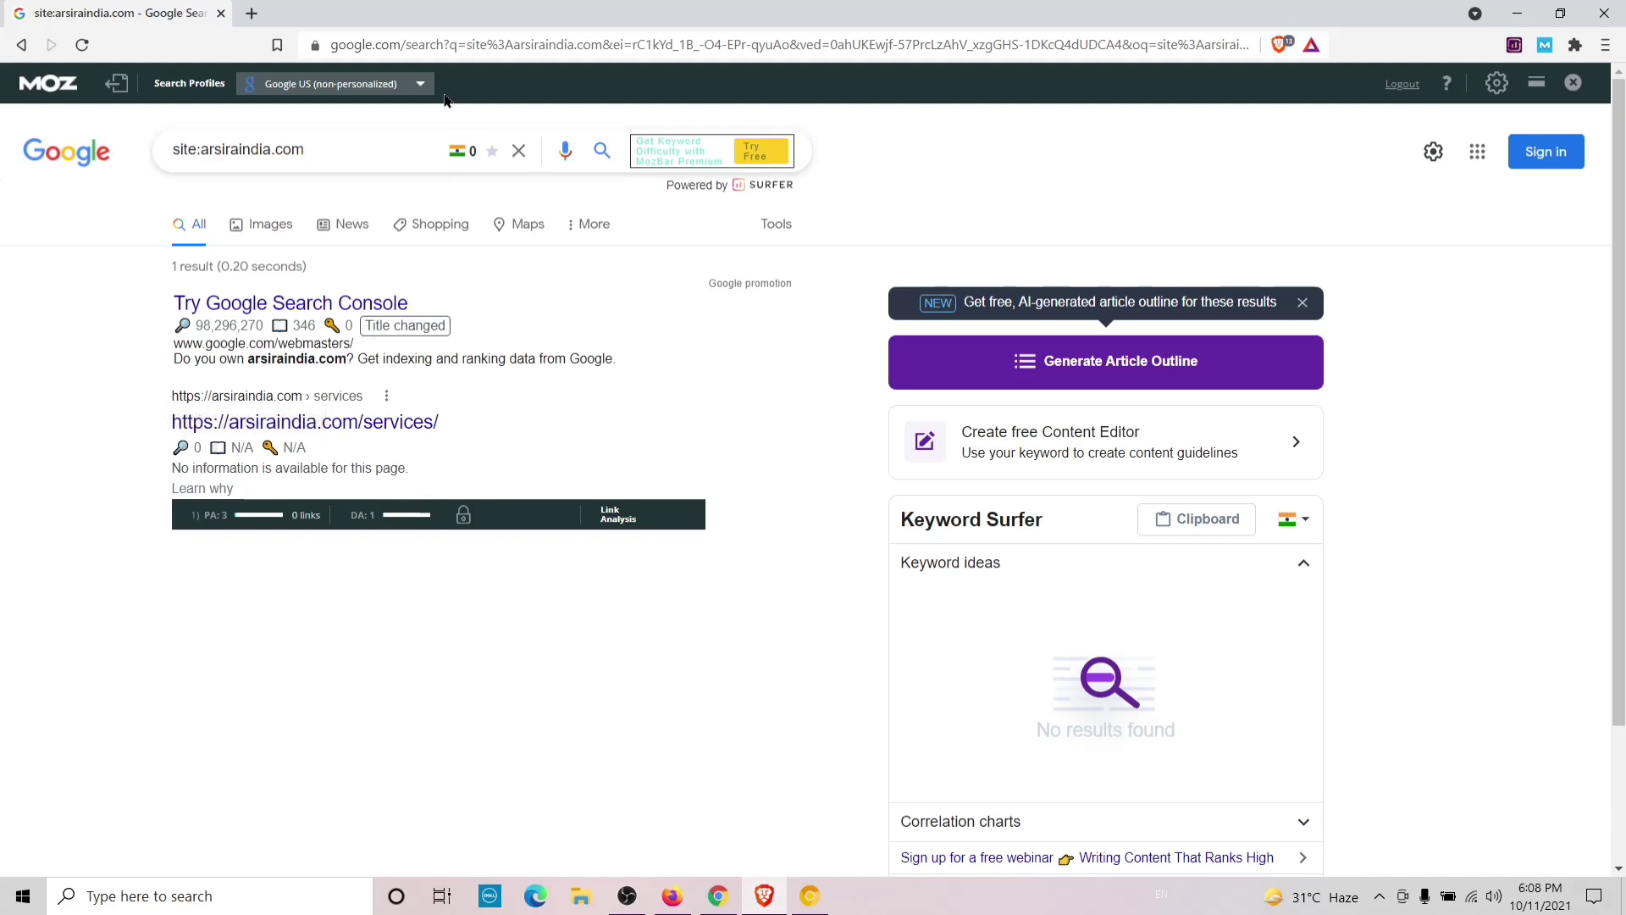
{"action": "left_click", "coordinate": [809, 893]}
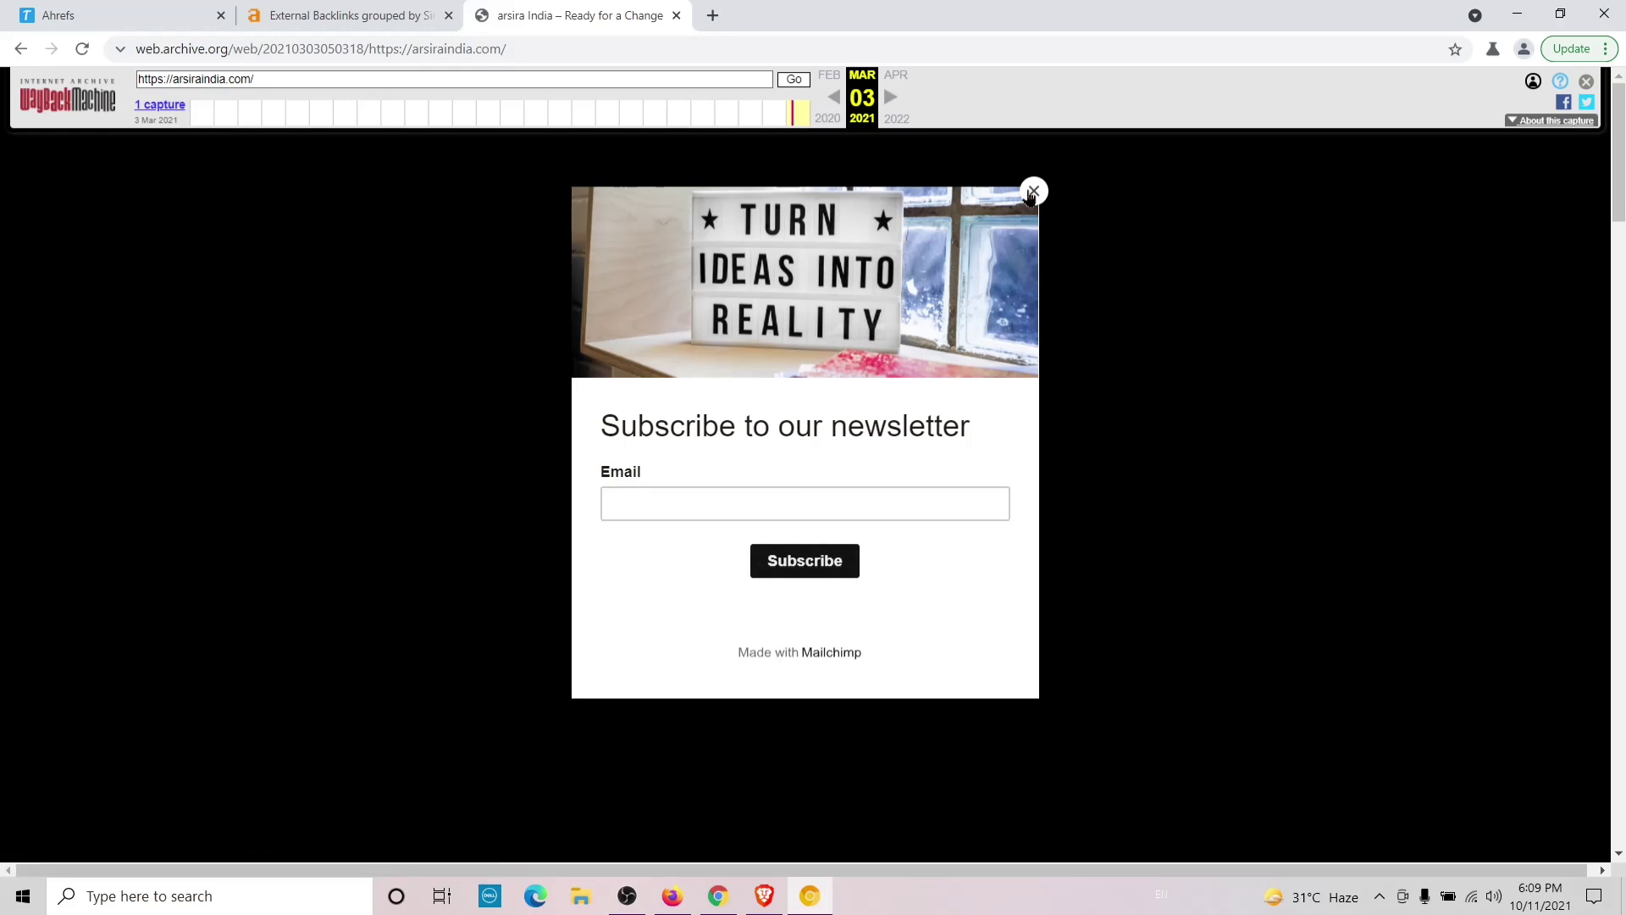
{"action": "left_click", "coordinate": [1032, 194]}
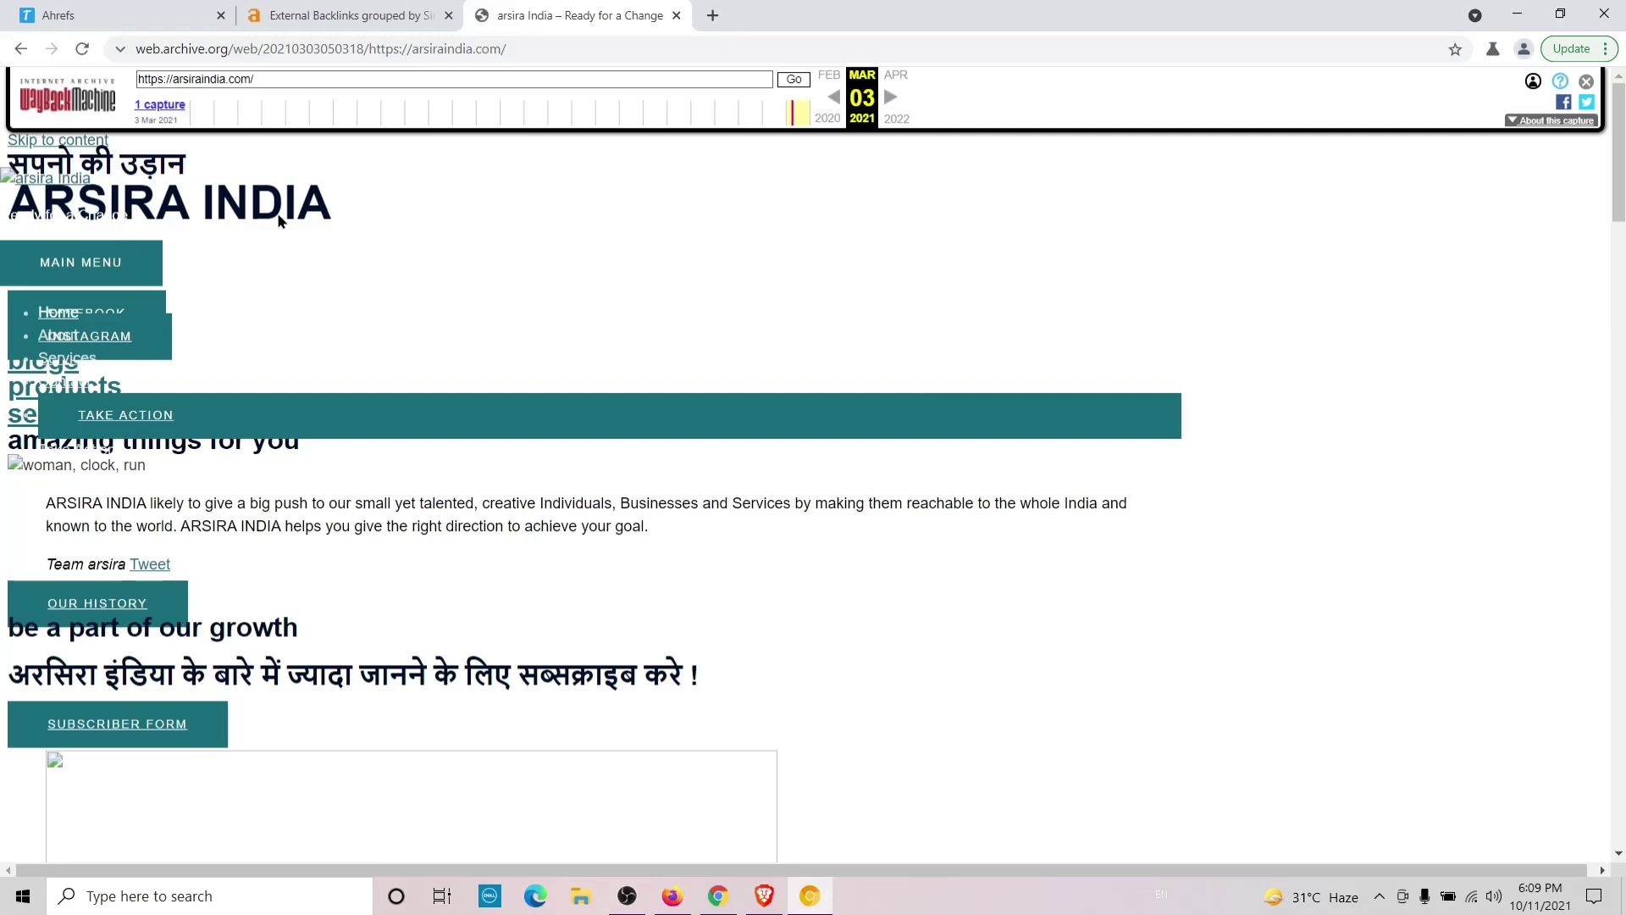
{"action": "scroll", "coordinate": [272, 254], "scroll_direction": "down", "scroll_amount": 12}
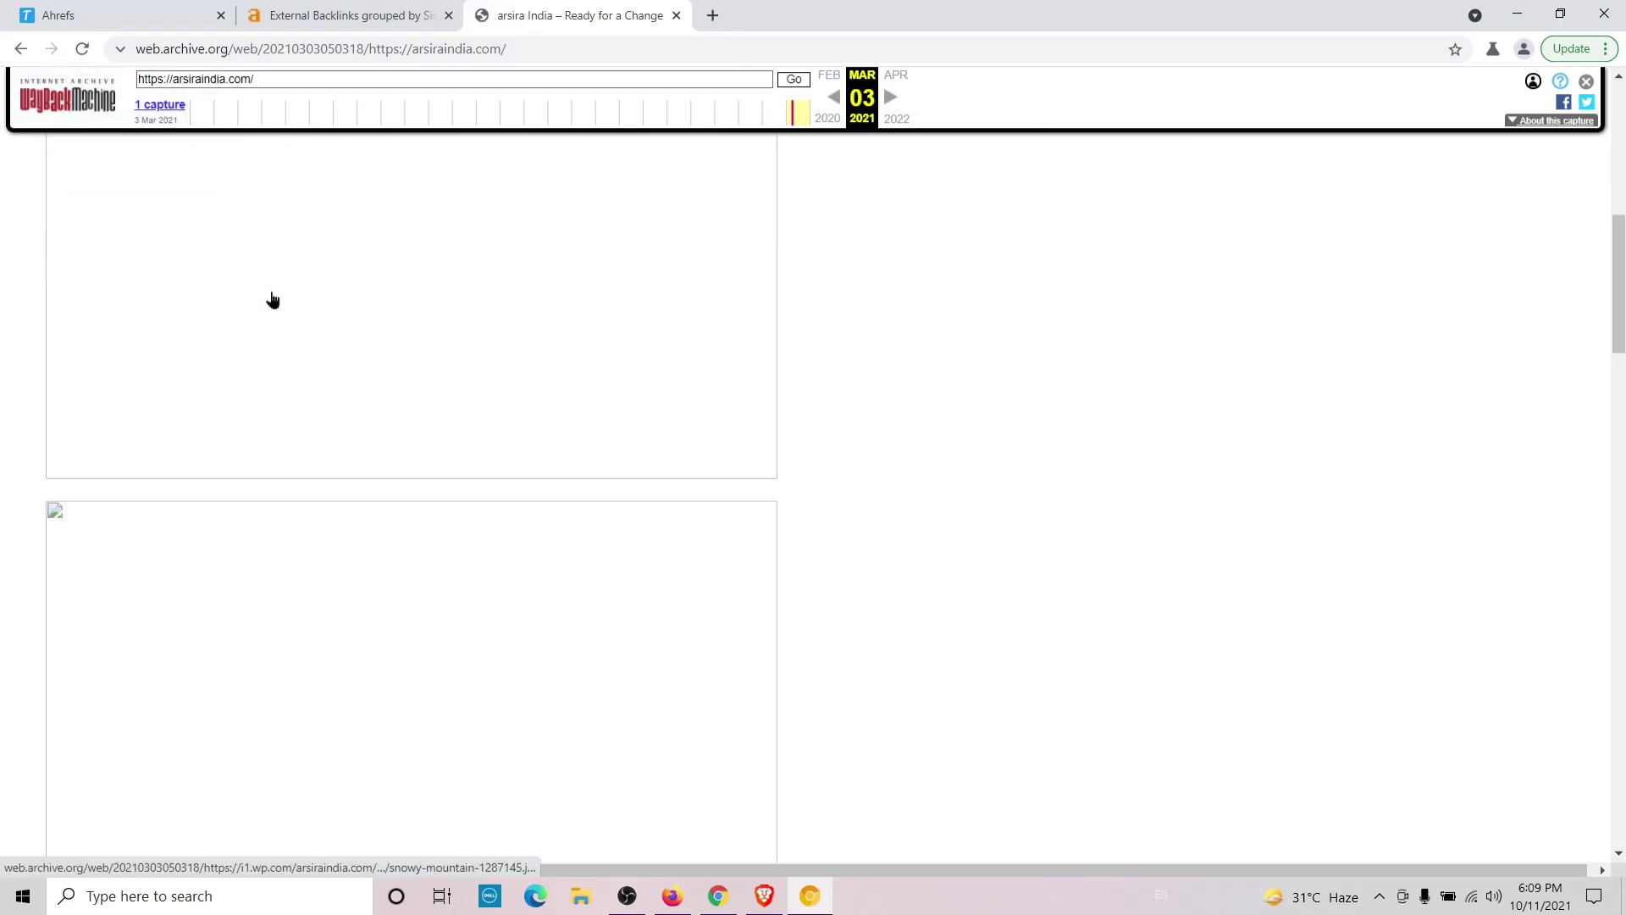
{"action": "scroll", "coordinate": [272, 301], "scroll_direction": "down", "scroll_amount": 18}
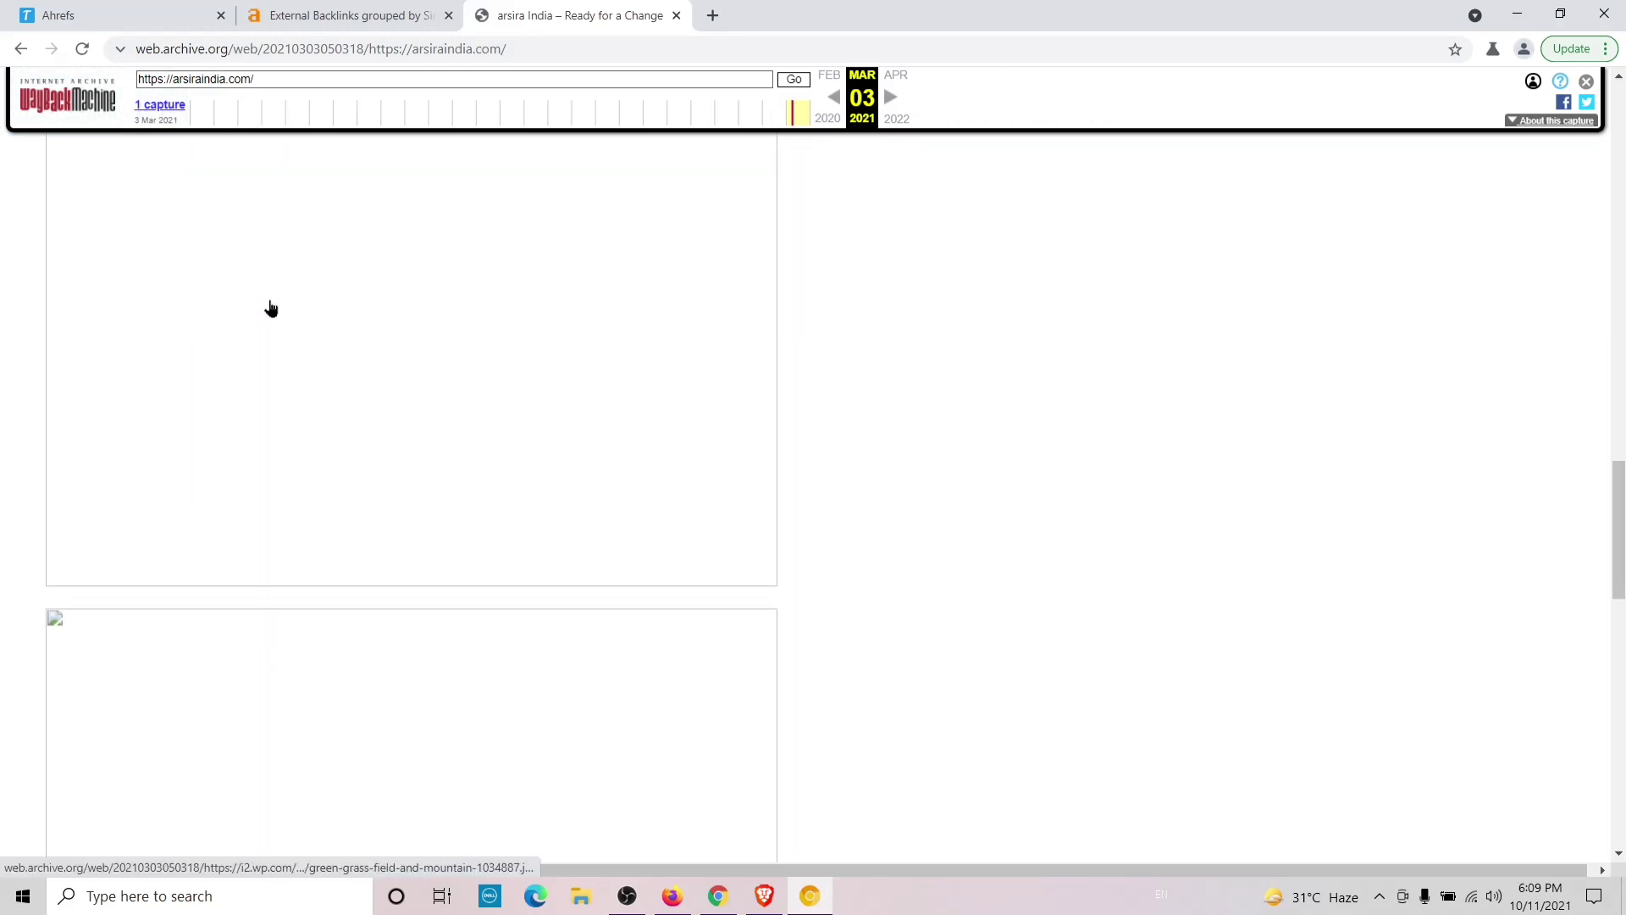
{"action": "scroll", "coordinate": [271, 308], "scroll_direction": "down", "scroll_amount": 8}
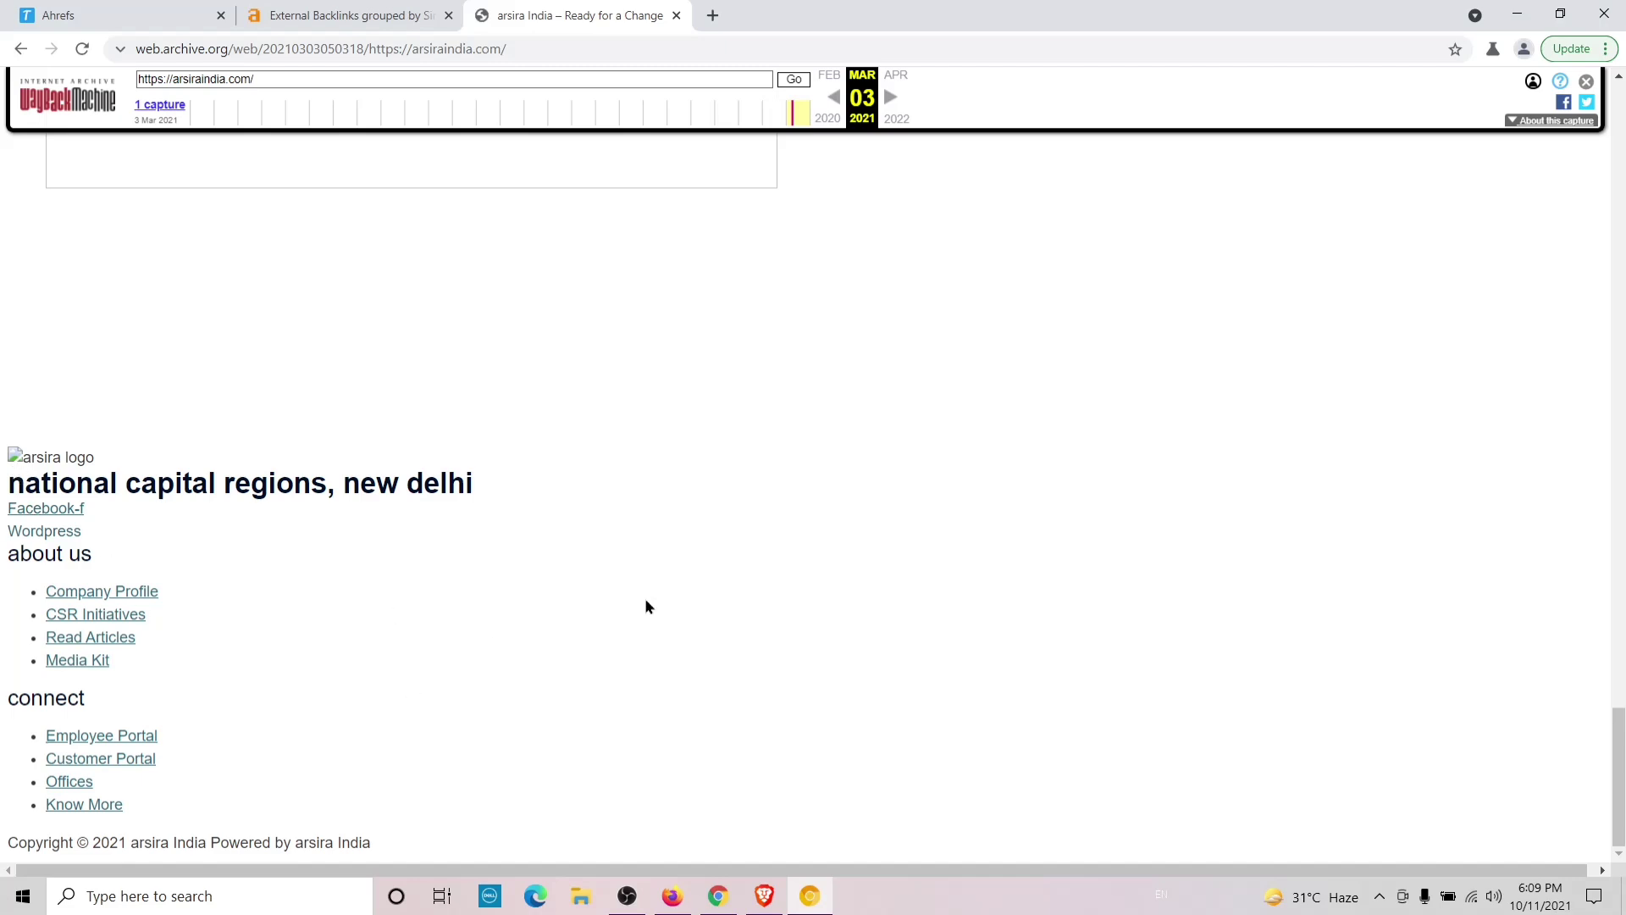
{"action": "scroll", "coordinate": [706, 610], "scroll_direction": "up", "scroll_amount": 10}
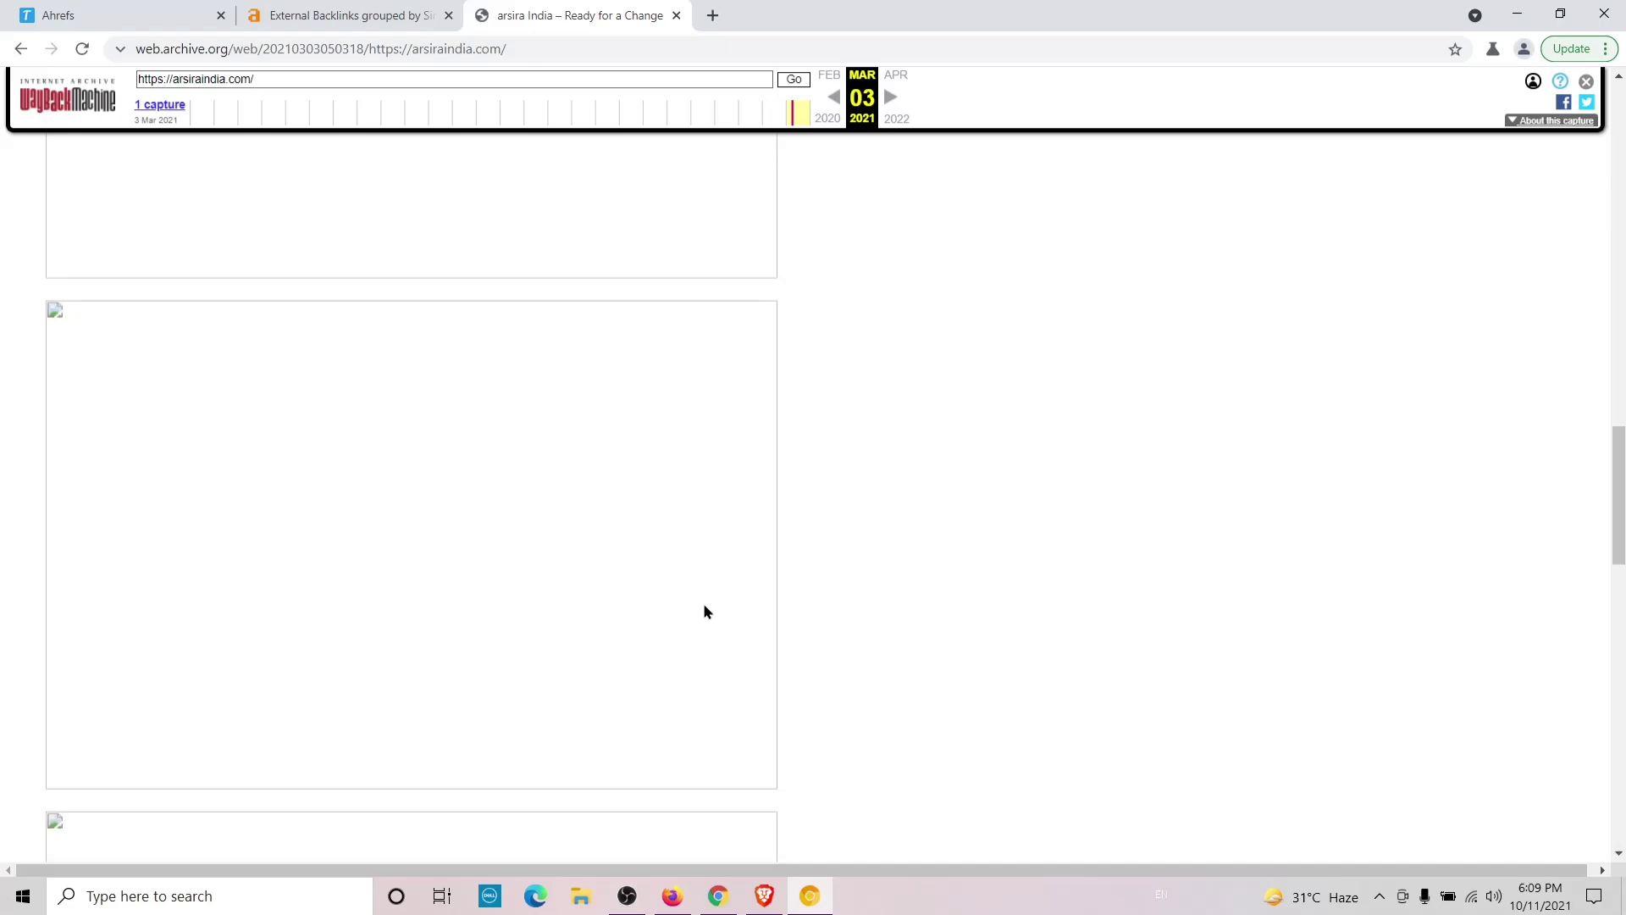
{"action": "scroll", "coordinate": [706, 610], "scroll_direction": "up", "scroll_amount": 10}
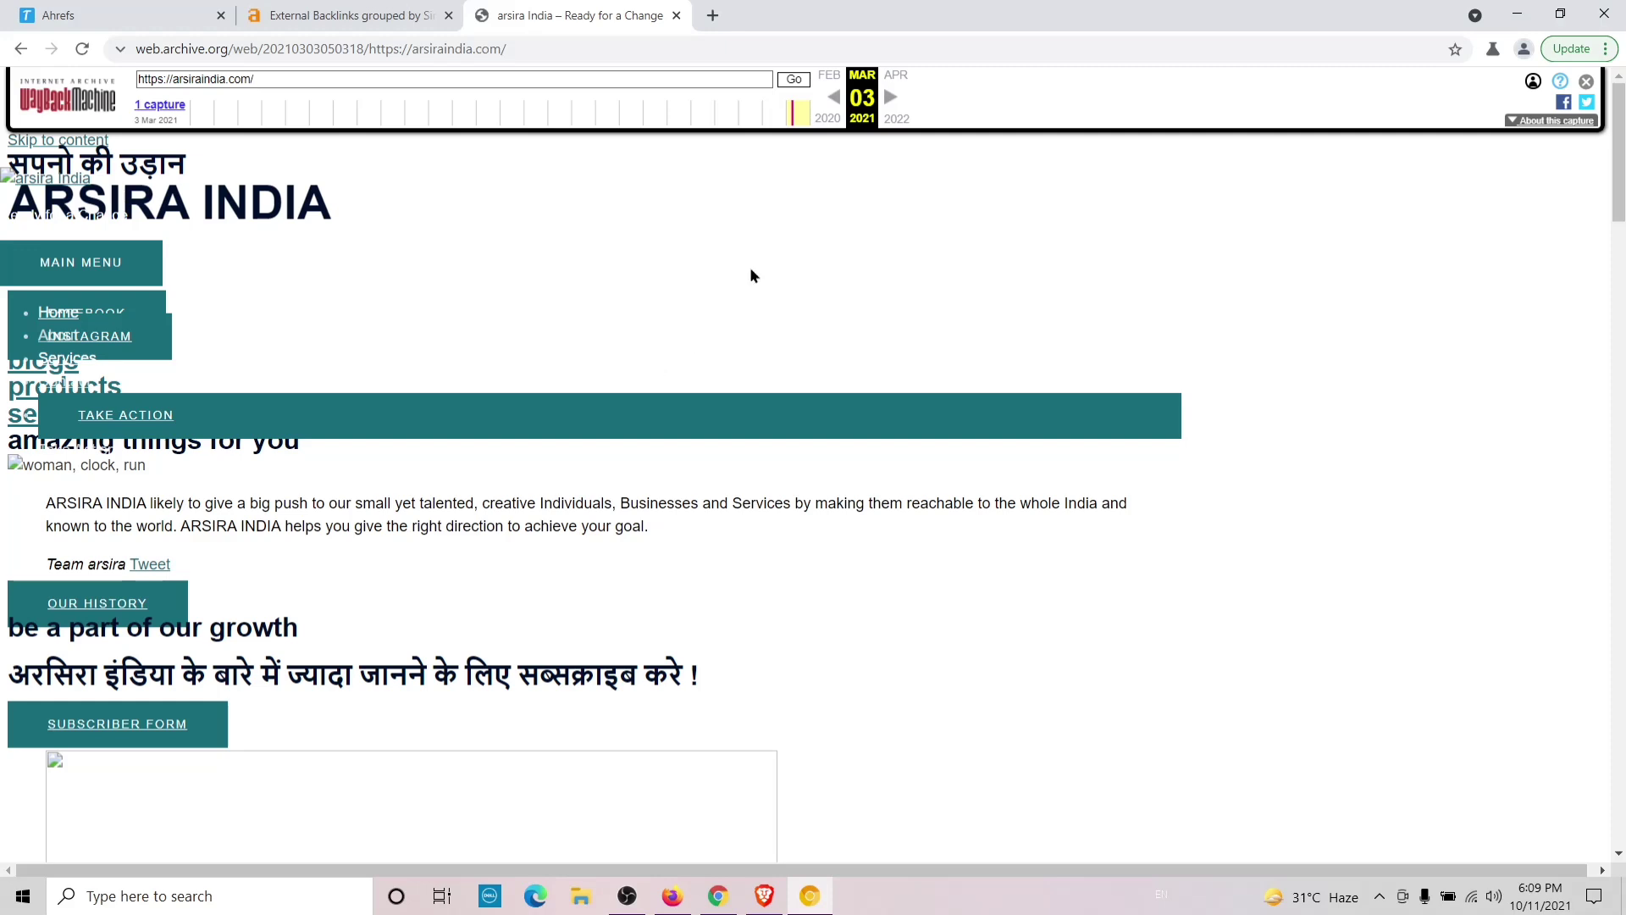
- Search Google for an AdSense banned checker in a new browser tab and open the adsensechecker.com result
{"action": "left_click", "coordinate": [712, 15]}
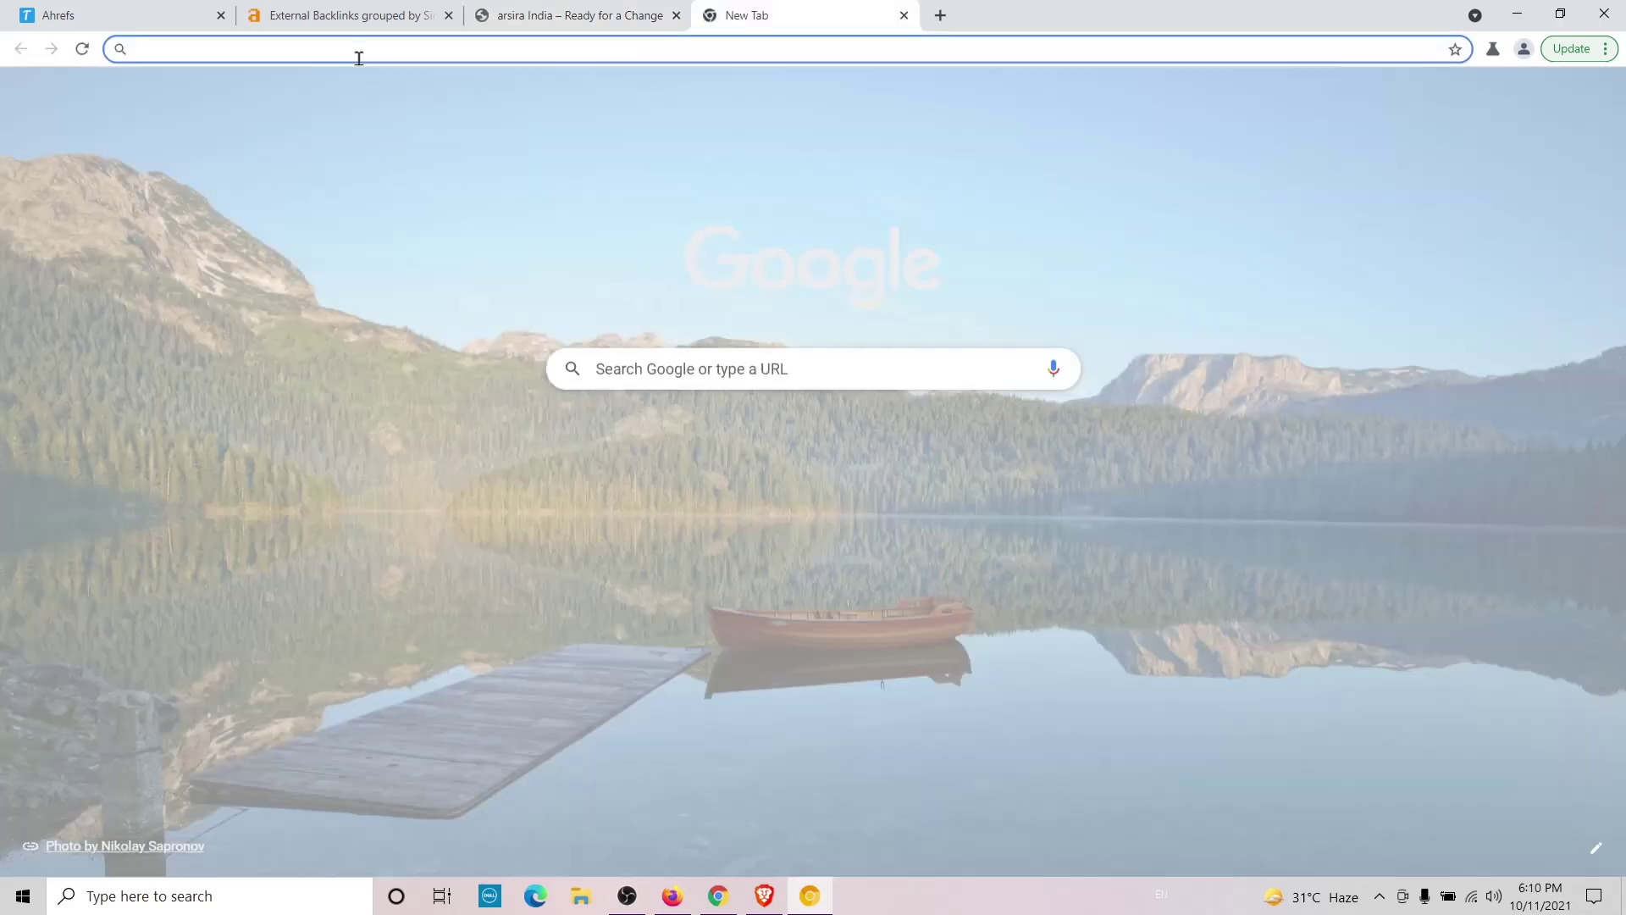
{"action": "type", "text": "a"}
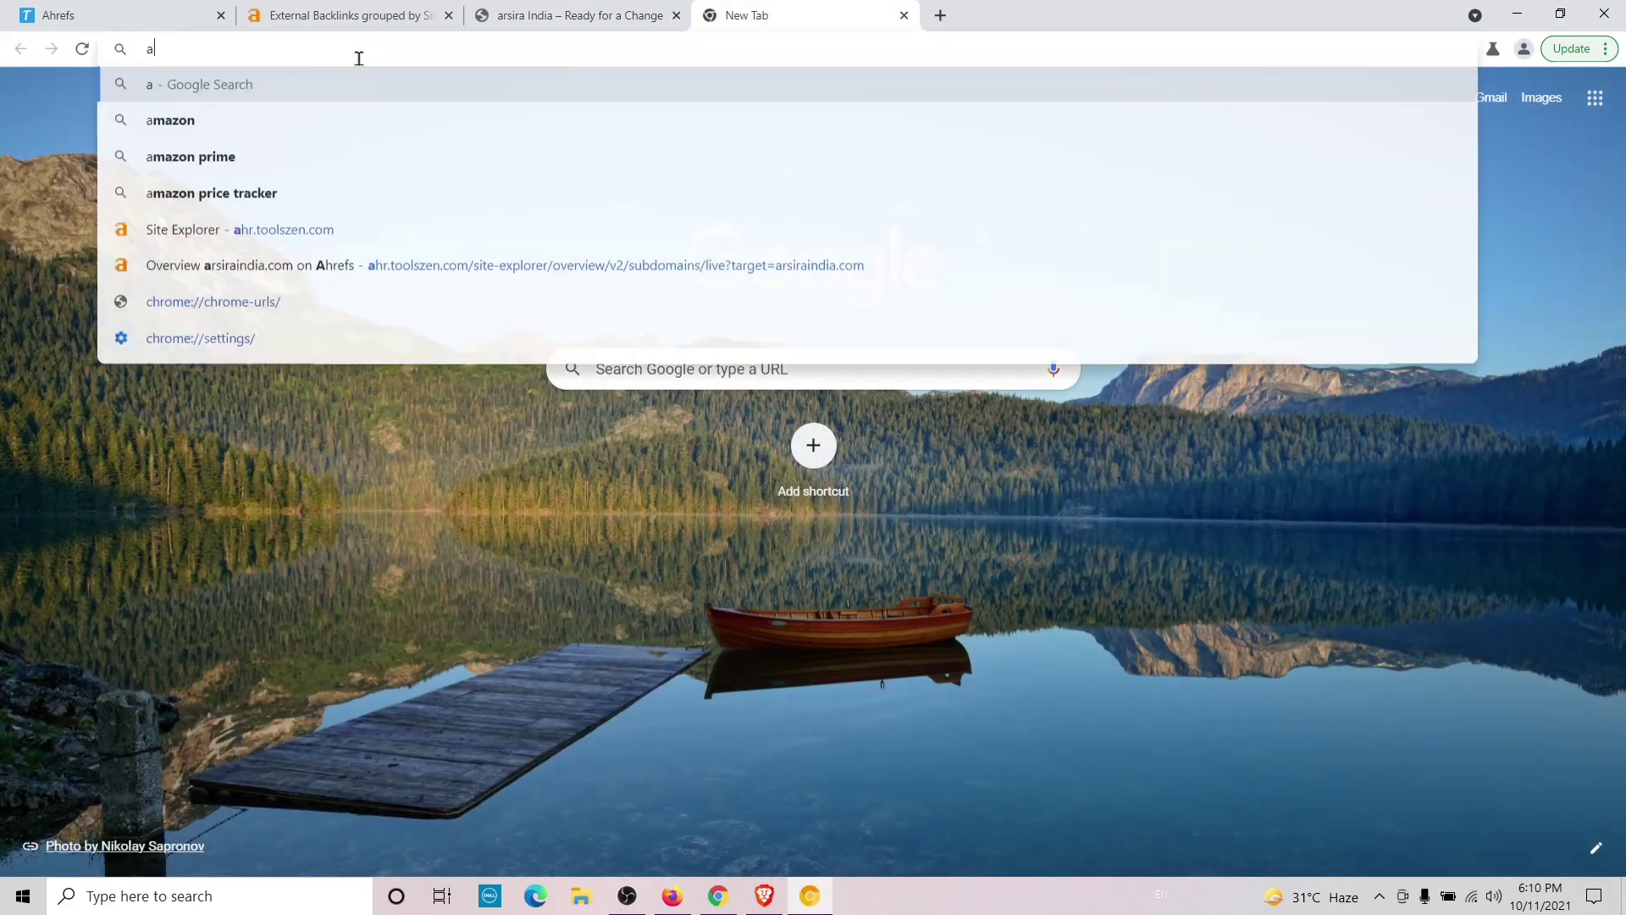
{"action": "type", "text": "dse"}
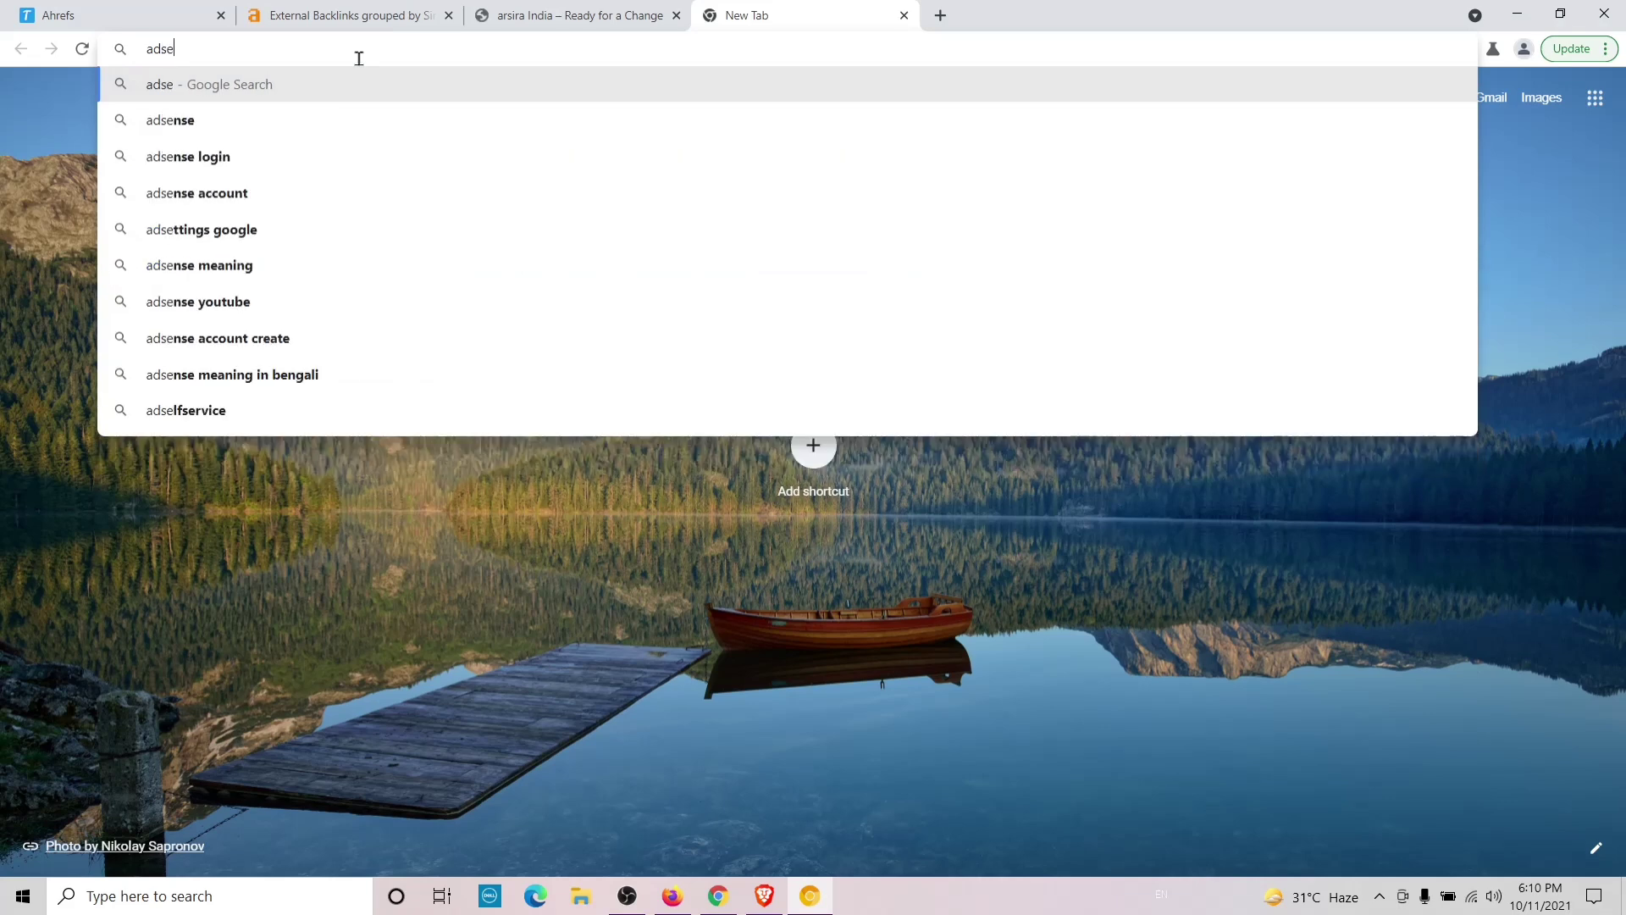
{"action": "type", "text": "nse ba"}
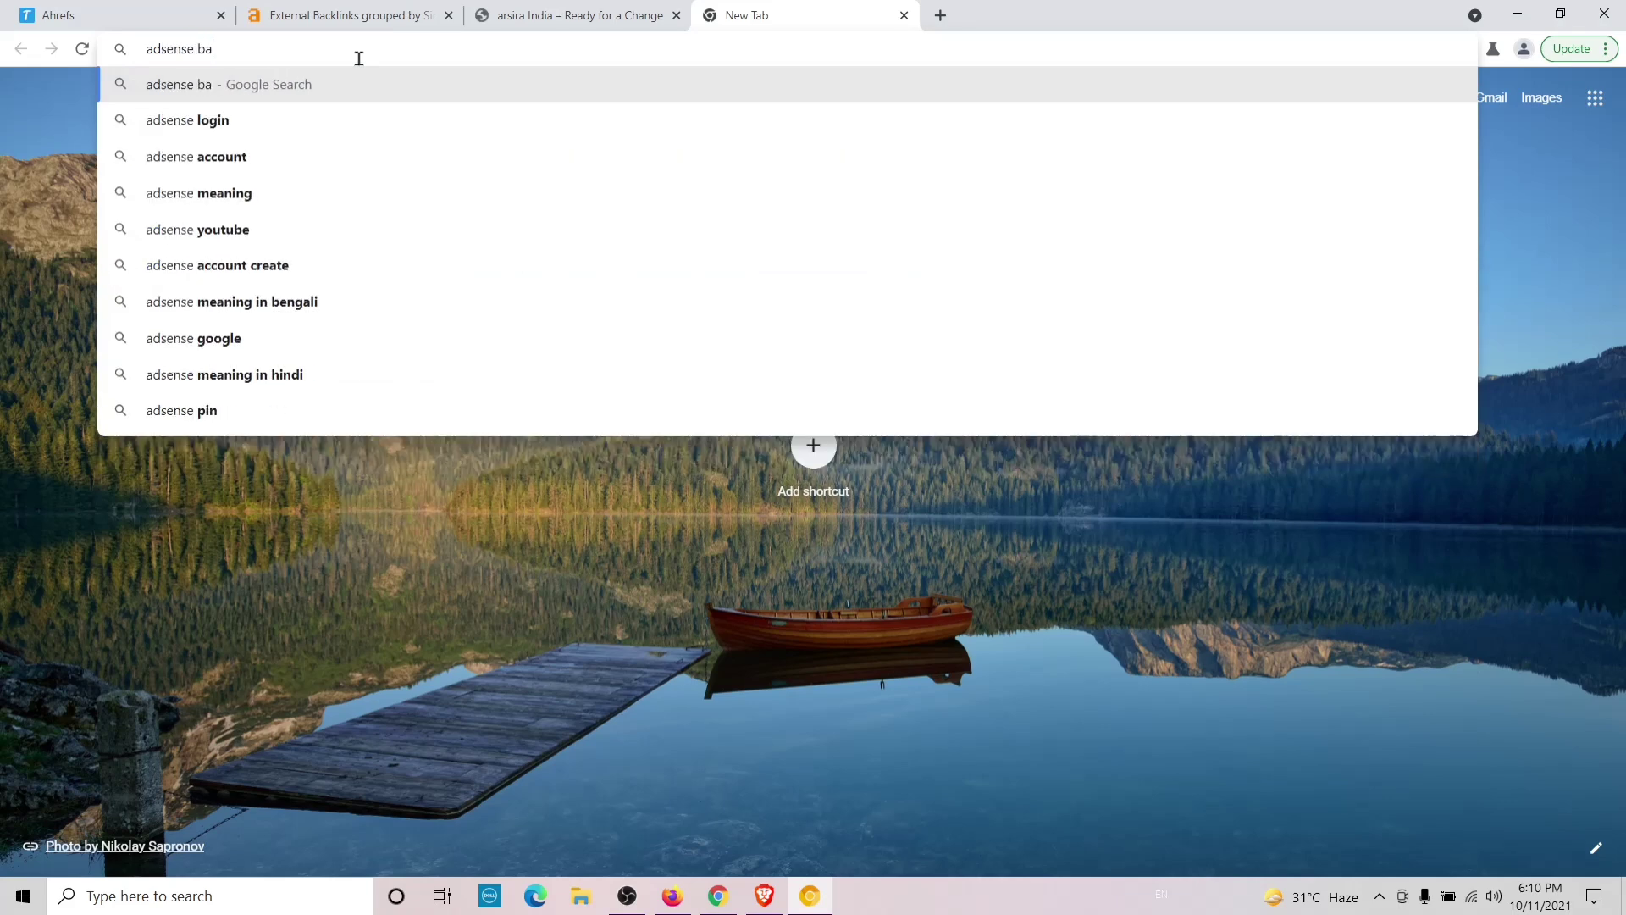
{"action": "type", "text": "nned "}
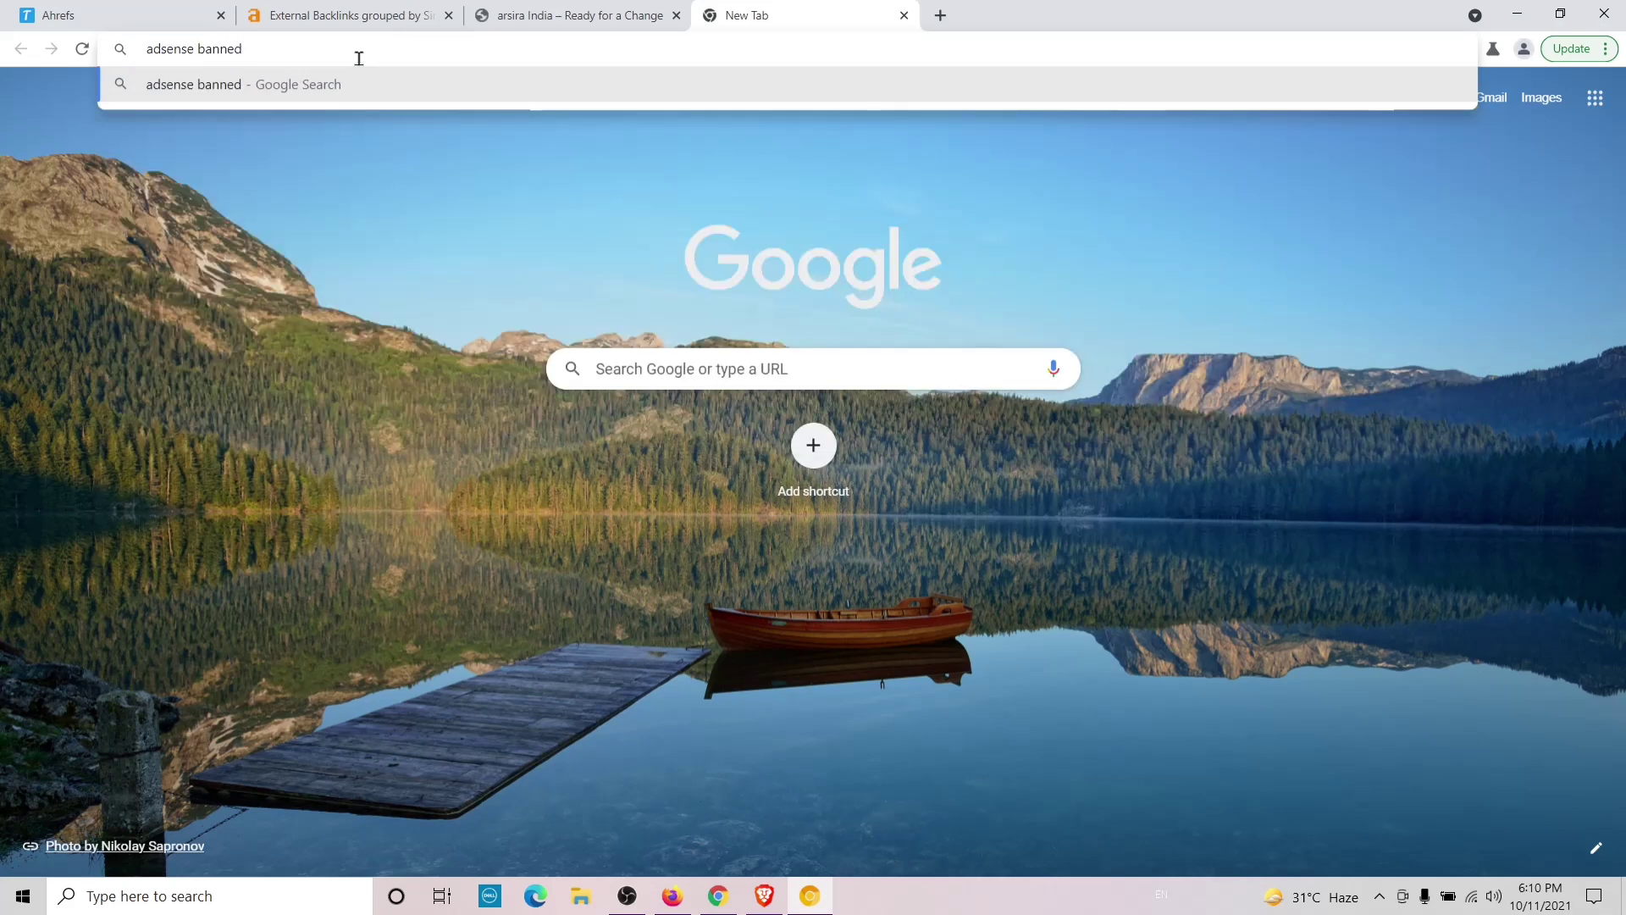
{"action": "type", "text": "chexcker"}
{"action": "key", "text": "Return"}
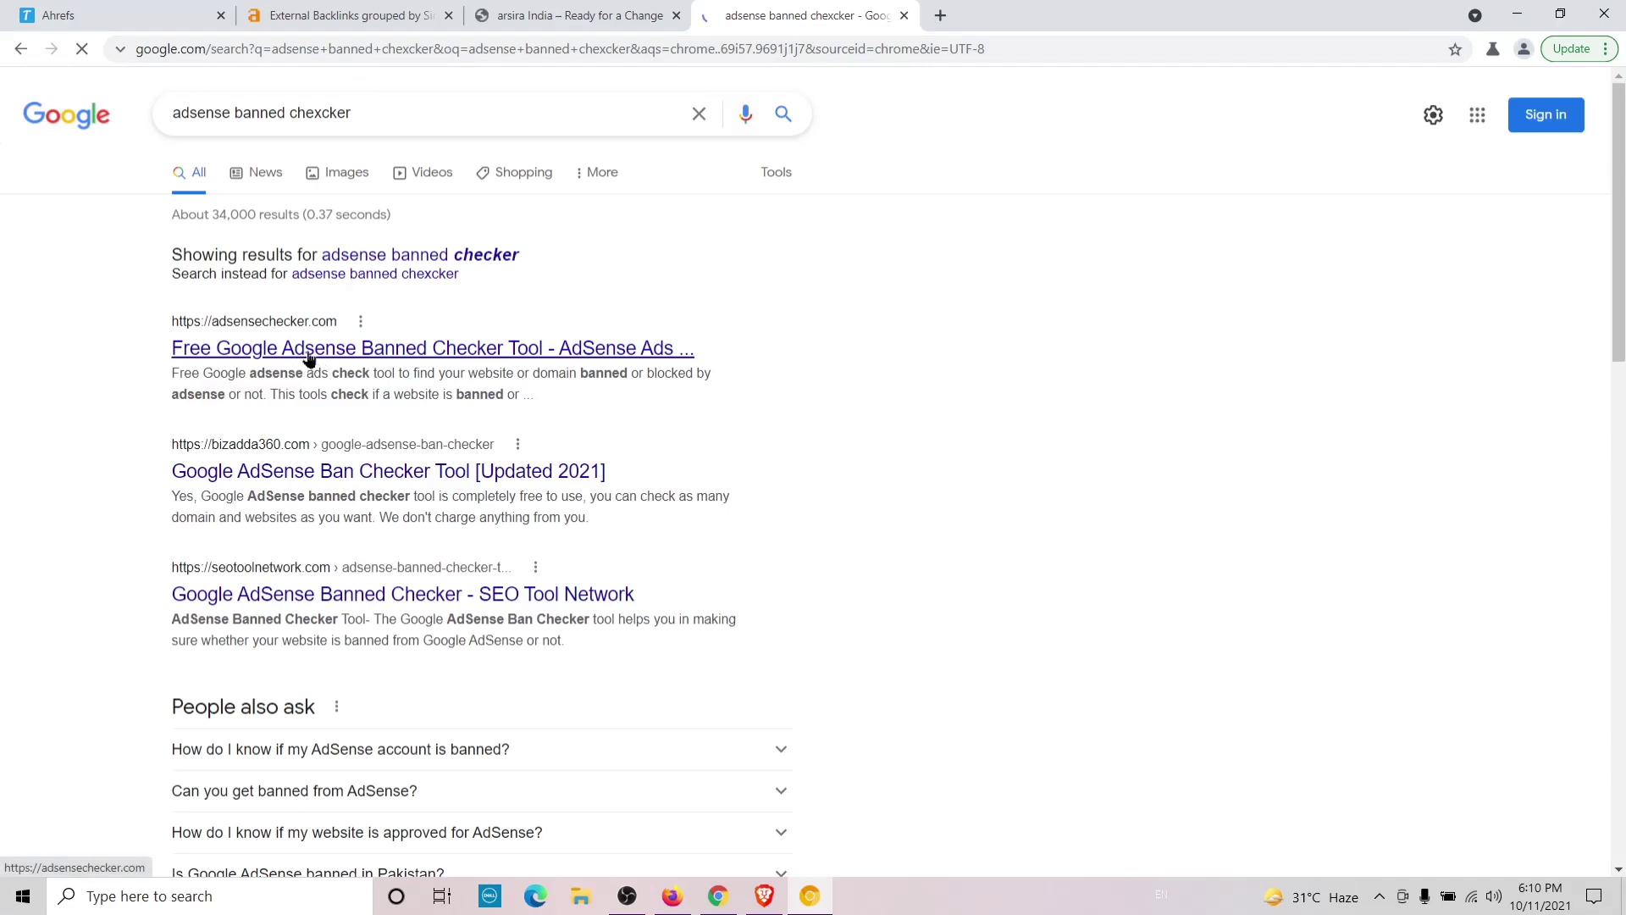
{"action": "left_click", "coordinate": [310, 354]}
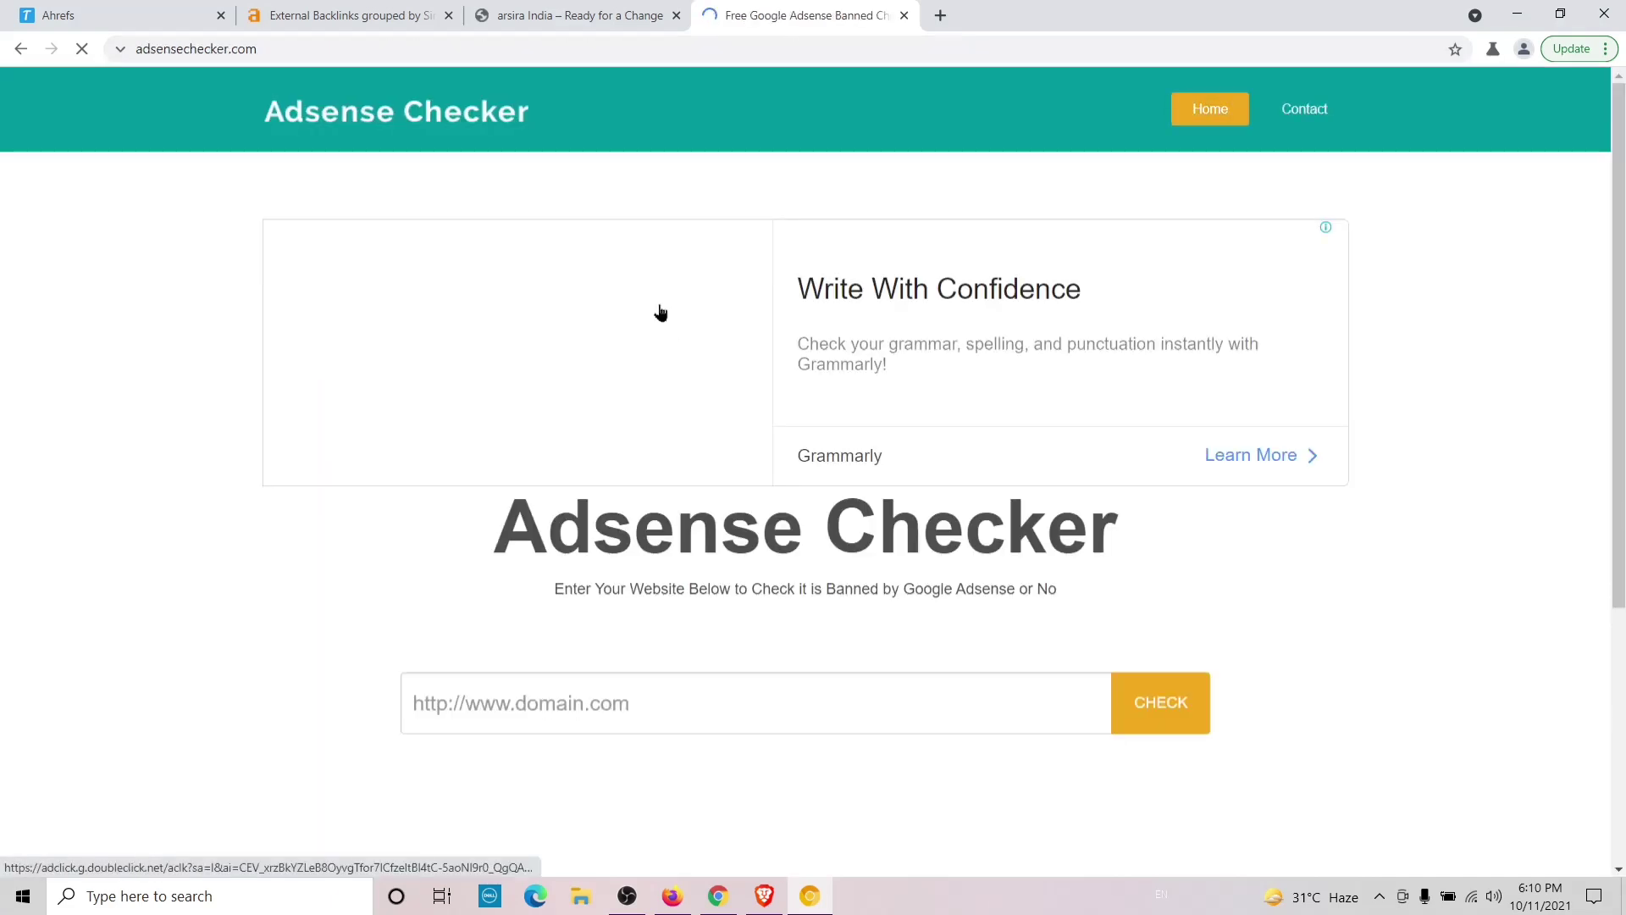
- Check arsiraindia.com for a Google AdSense ban with Adsense Checker, and return to the Google search results
{"action": "scroll", "coordinate": [591, 481], "scroll_direction": "down", "scroll_amount": 5}
{"action": "right_click", "coordinate": [537, 321]}
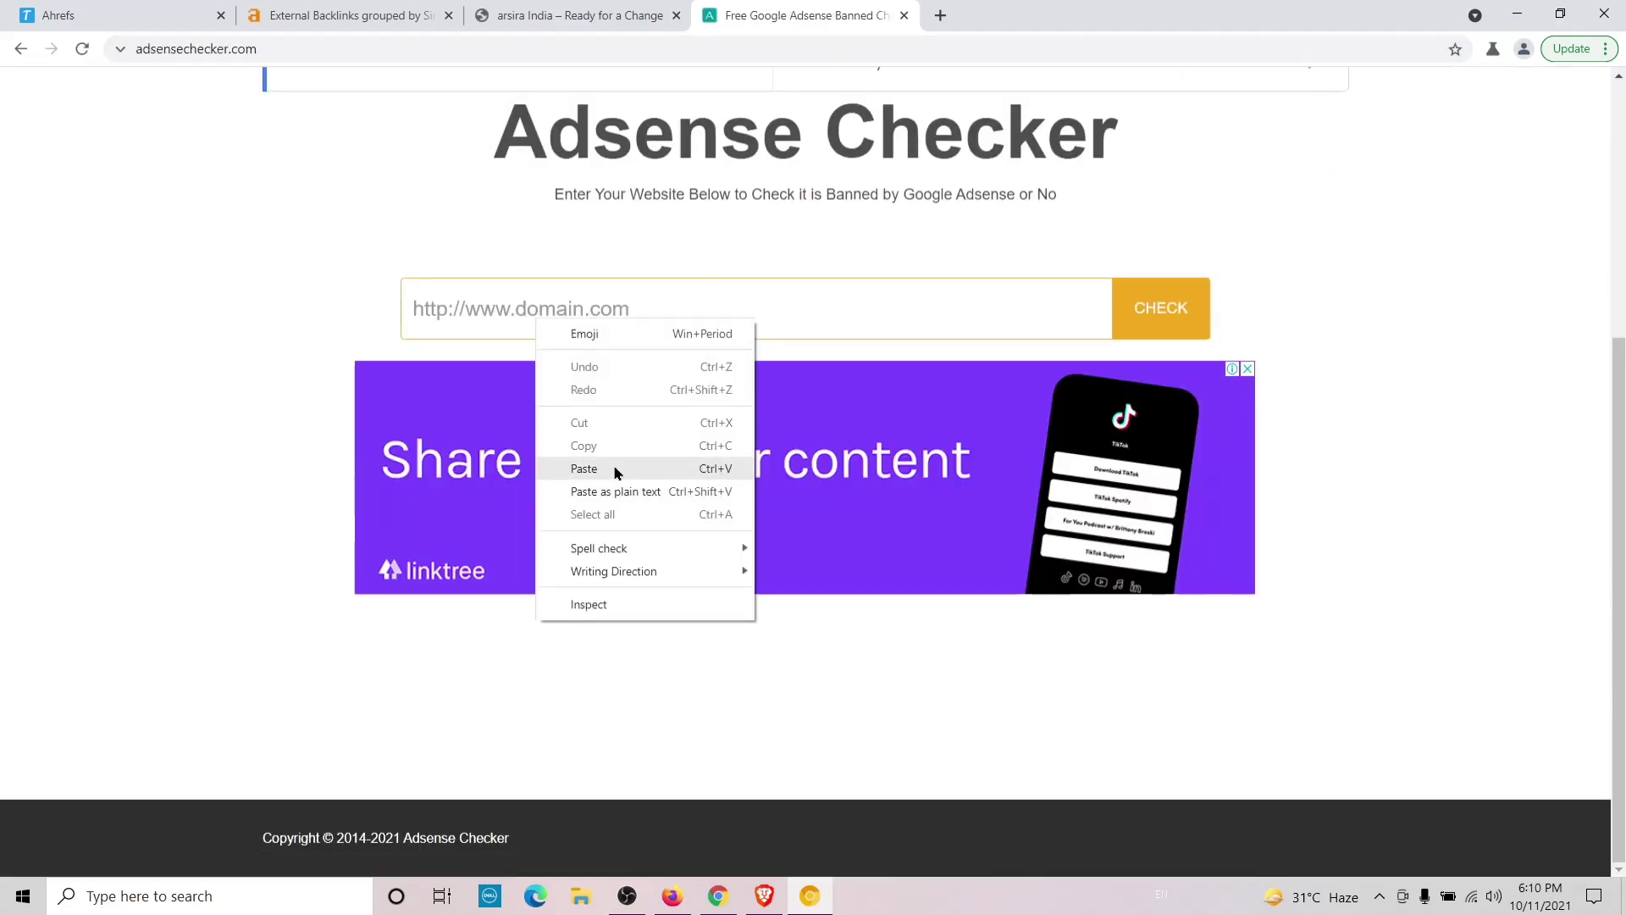
{"action": "left_click", "coordinate": [615, 471]}
{"action": "left_click", "coordinate": [1173, 308]}
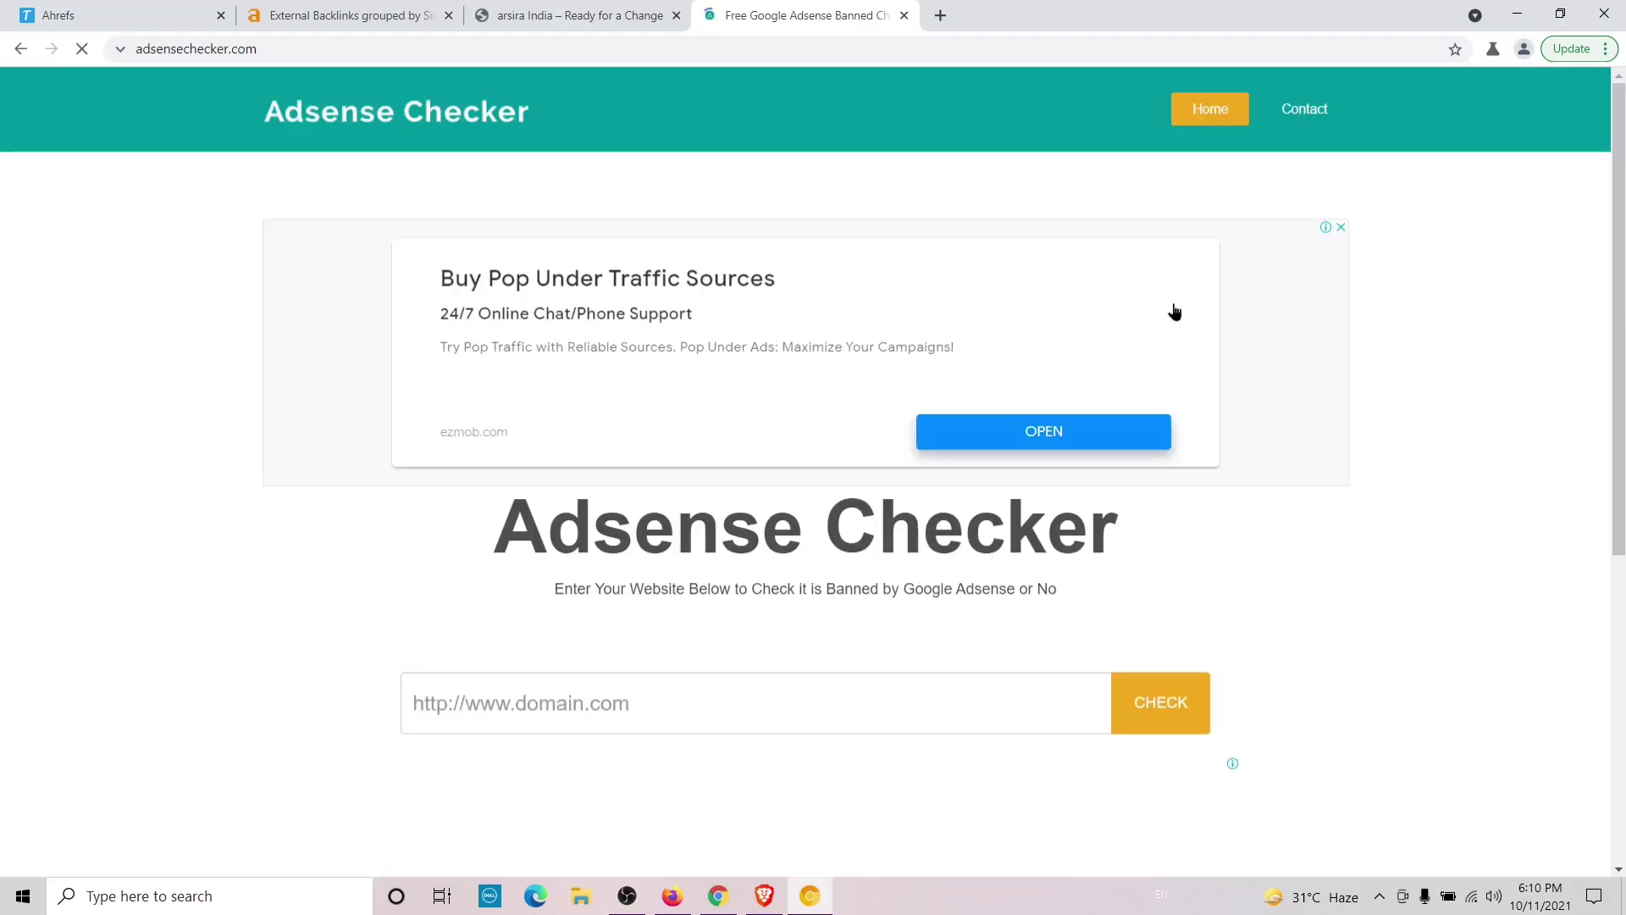
{"action": "scroll", "coordinate": [1069, 338], "scroll_direction": "down", "scroll_amount": 6}
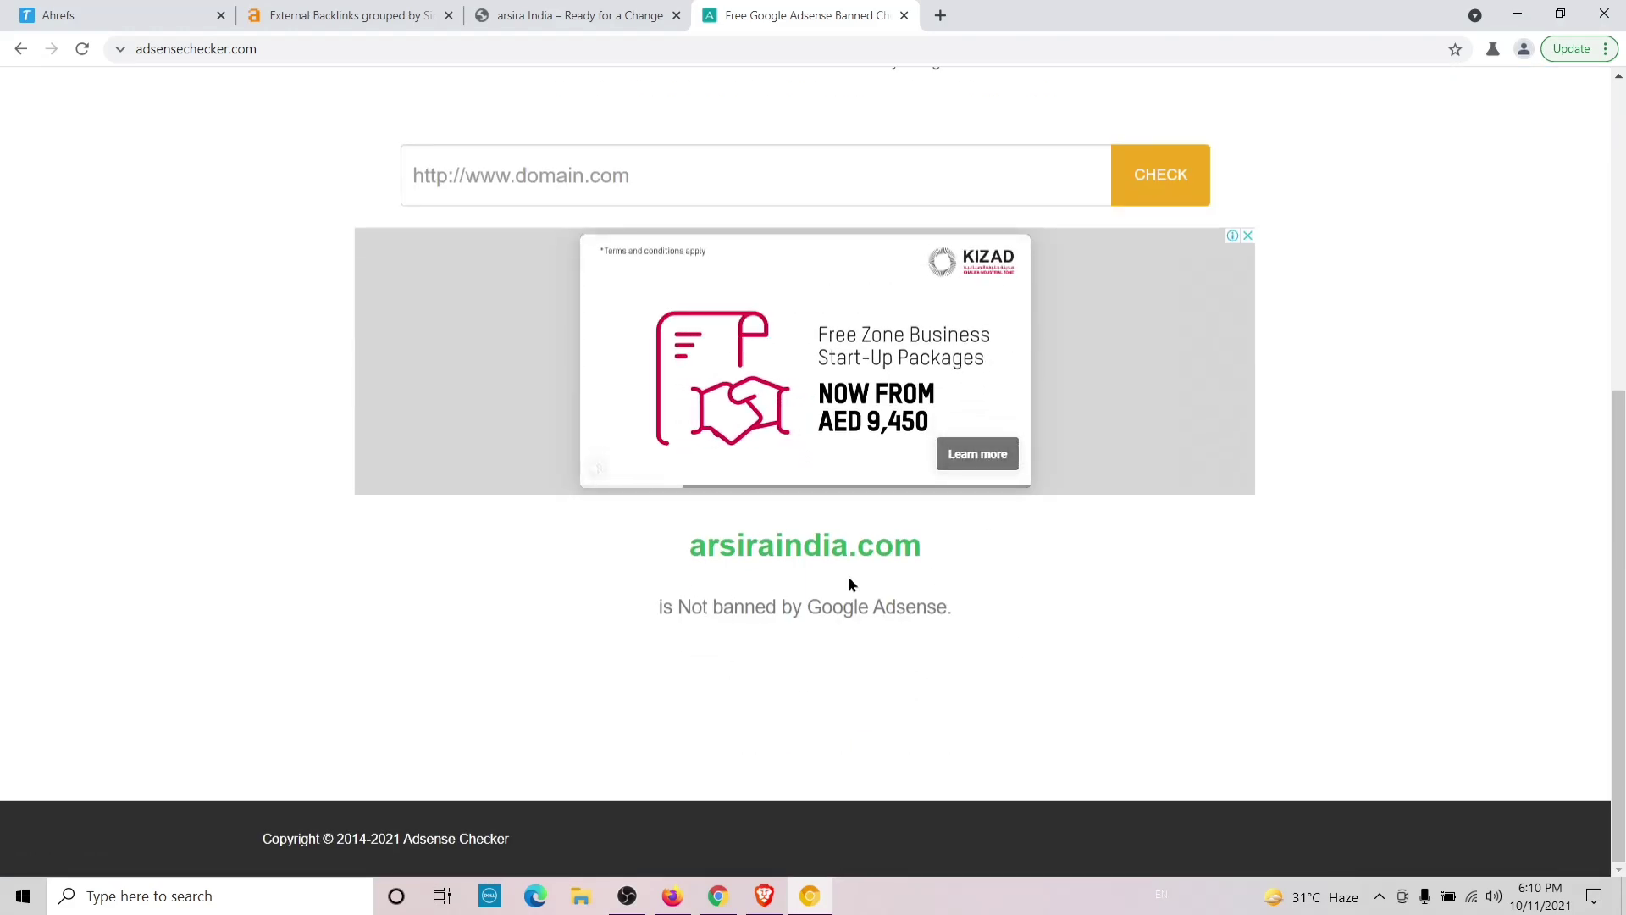
{"action": "left_click", "coordinate": [20, 51]}
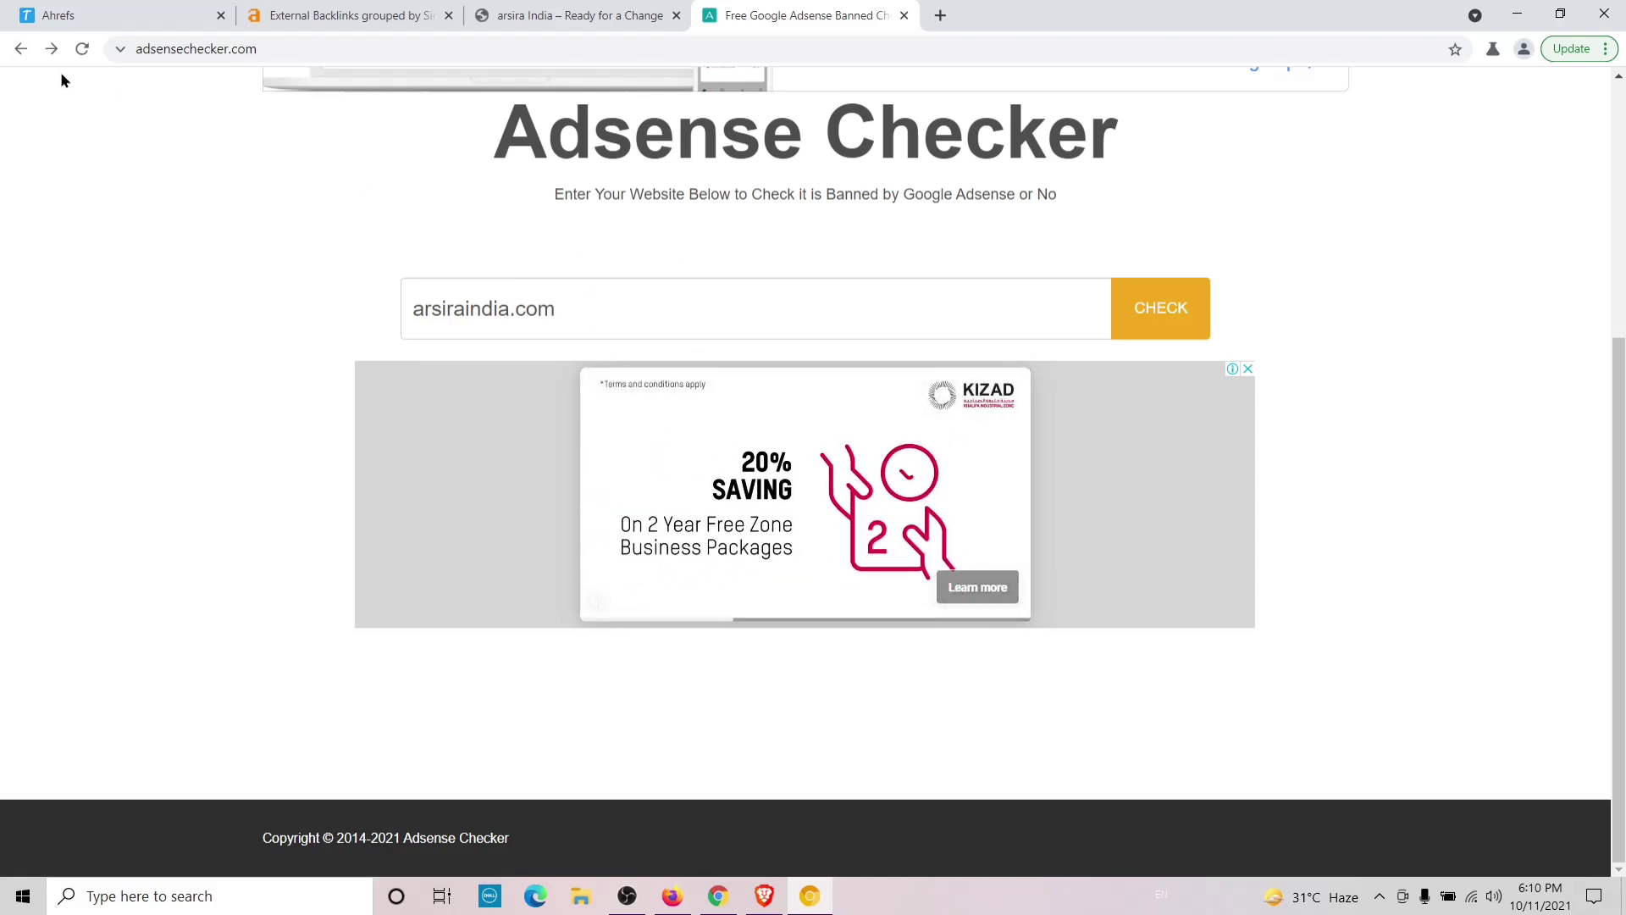
{"action": "left_click", "coordinate": [20, 52]}
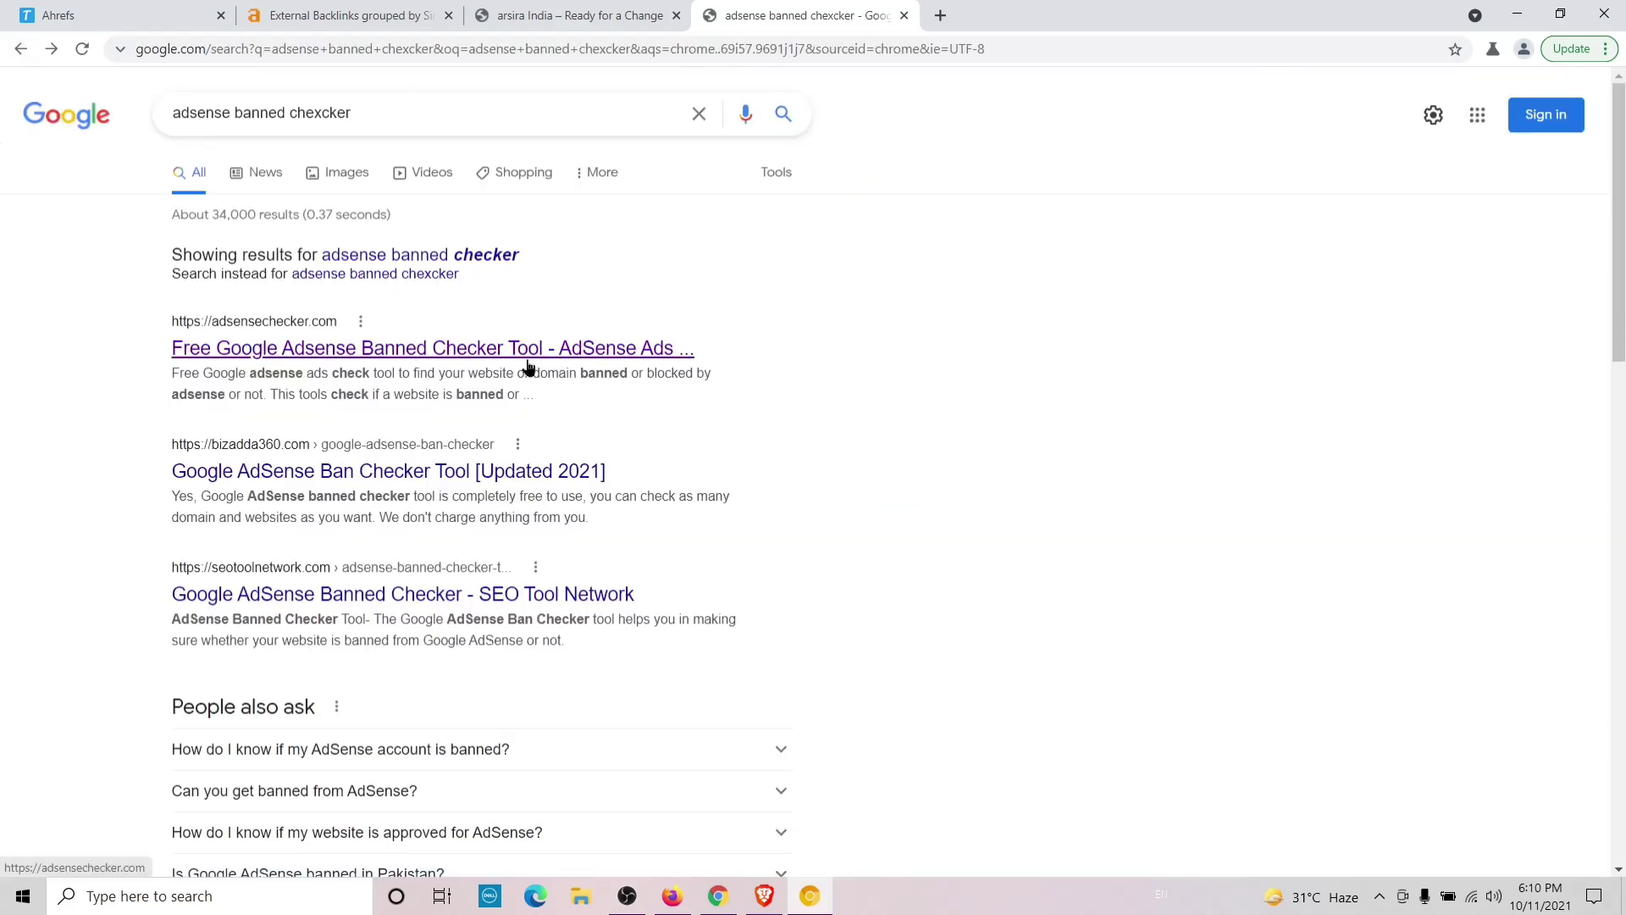